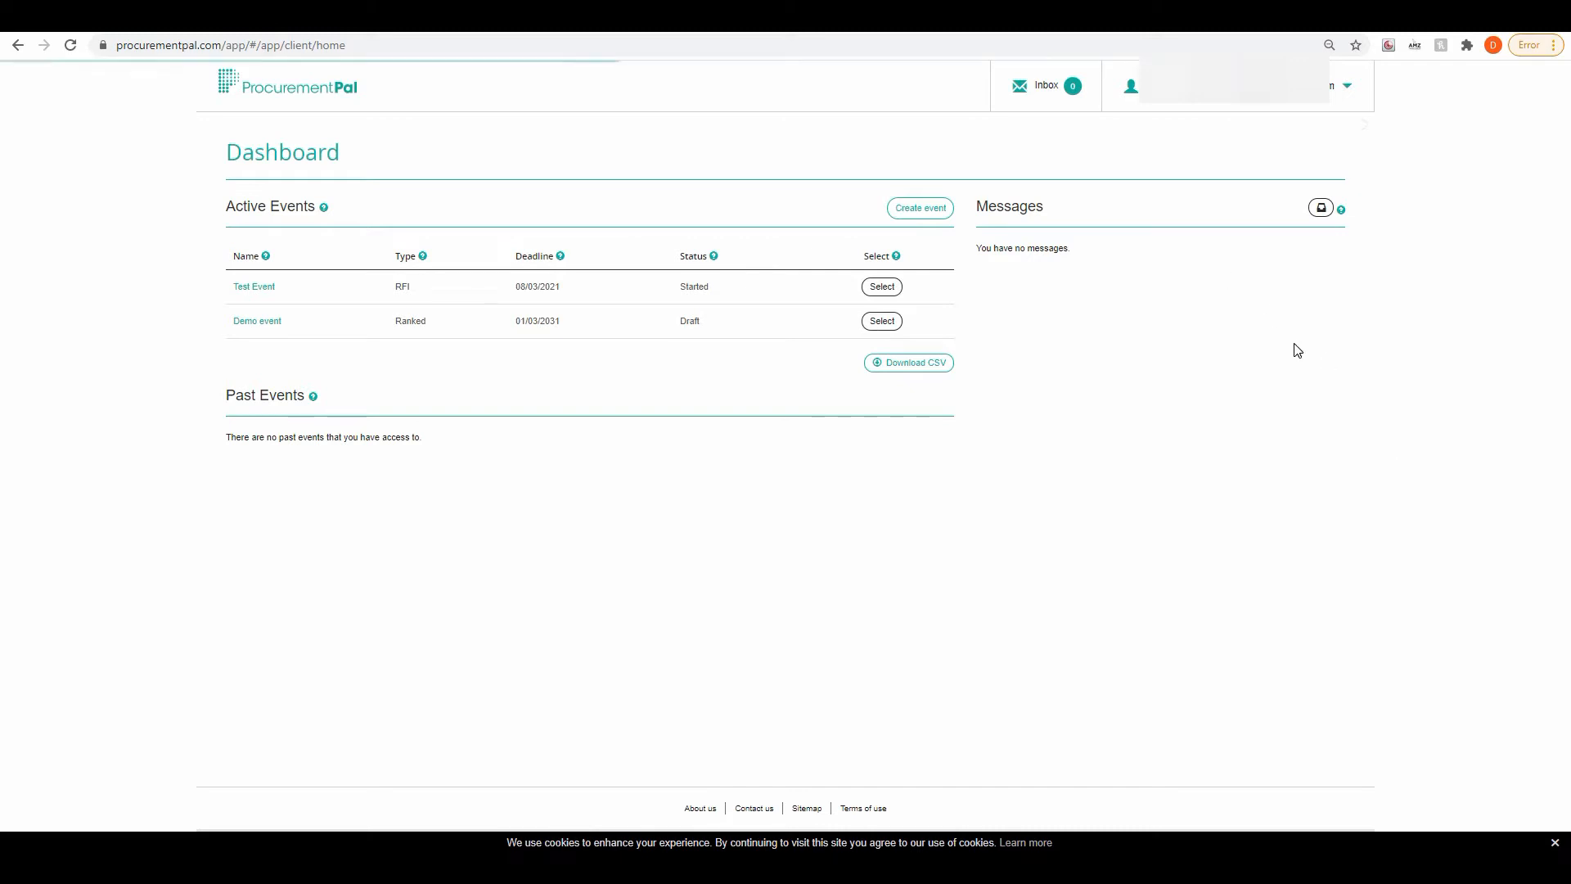
Create a new event and set its event type to Request for Quotation (RFQ)
{"action": "left_click", "coordinate": [919, 208]}
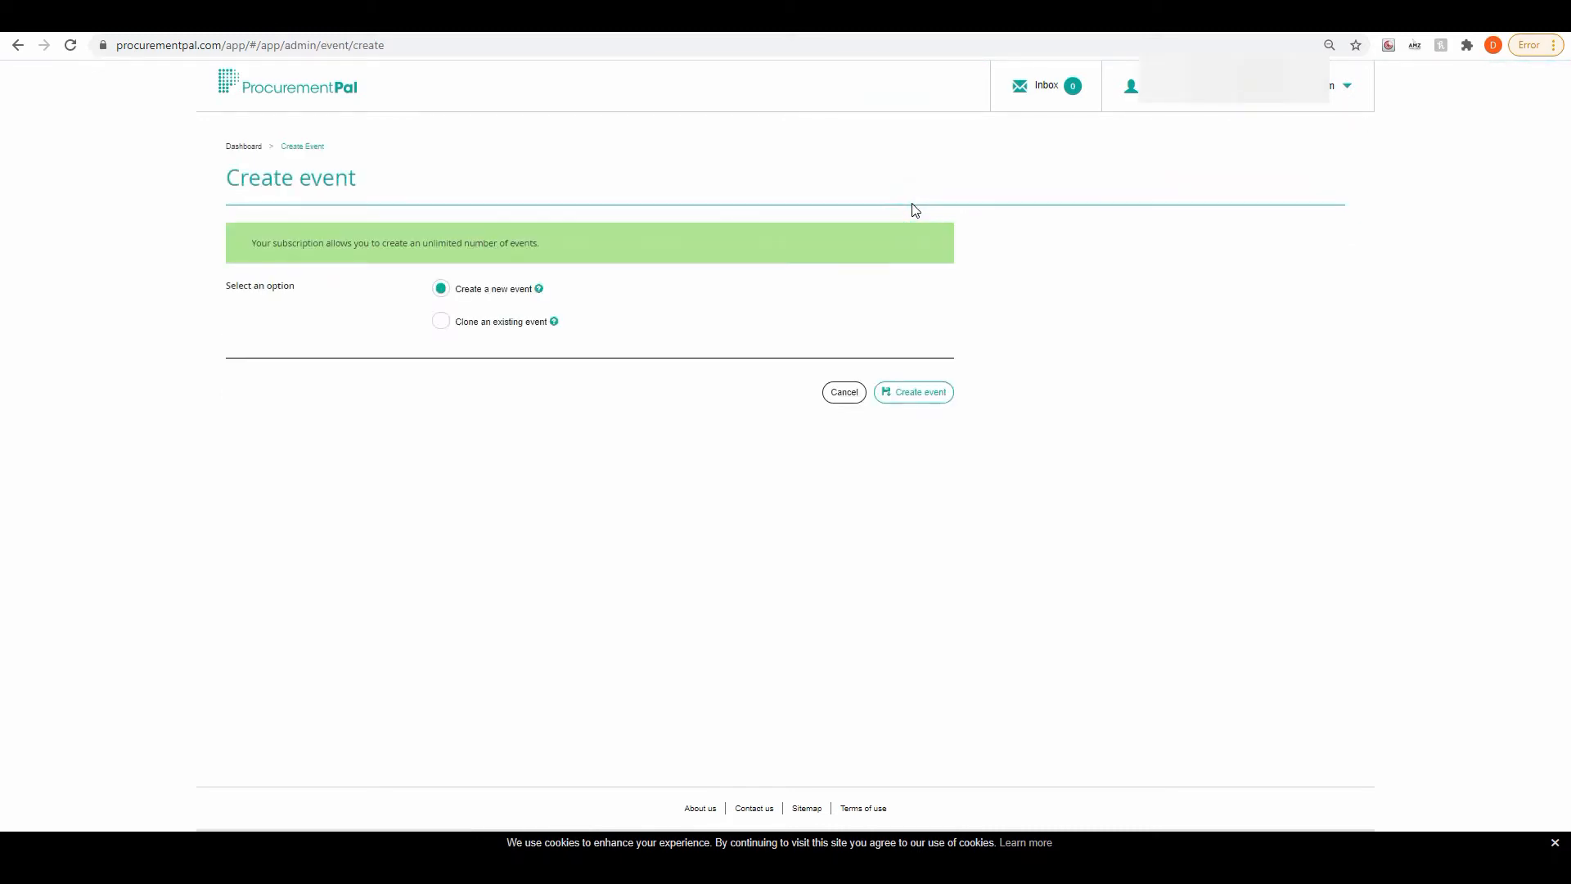
{"action": "left_click", "coordinate": [937, 399]}
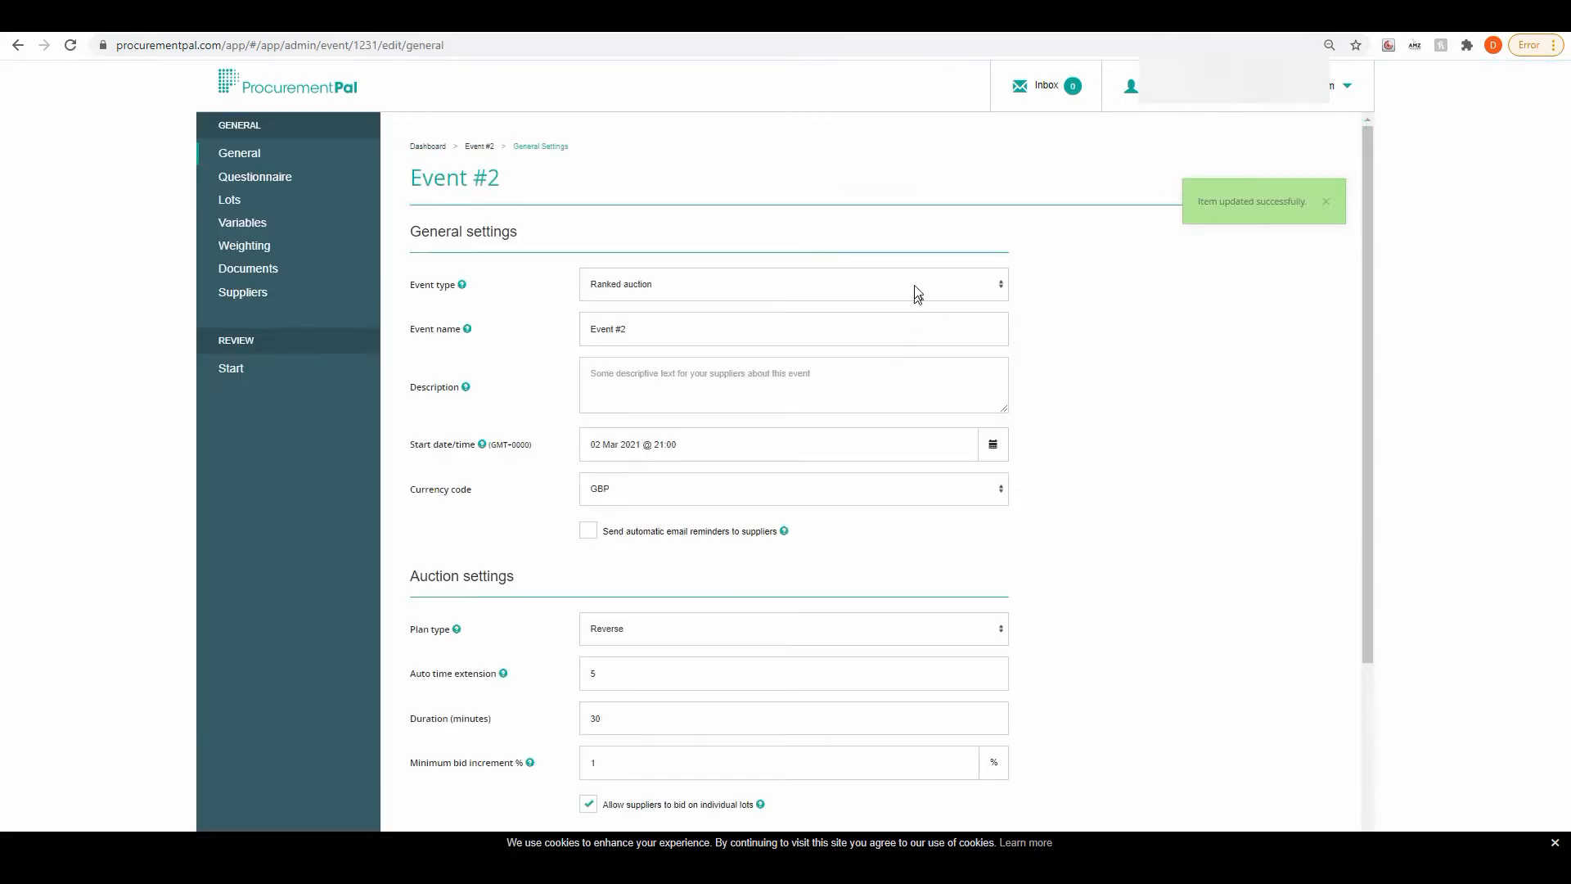
{"action": "left_click", "coordinate": [915, 293]}
{"action": "left_click", "coordinate": [761, 397]}
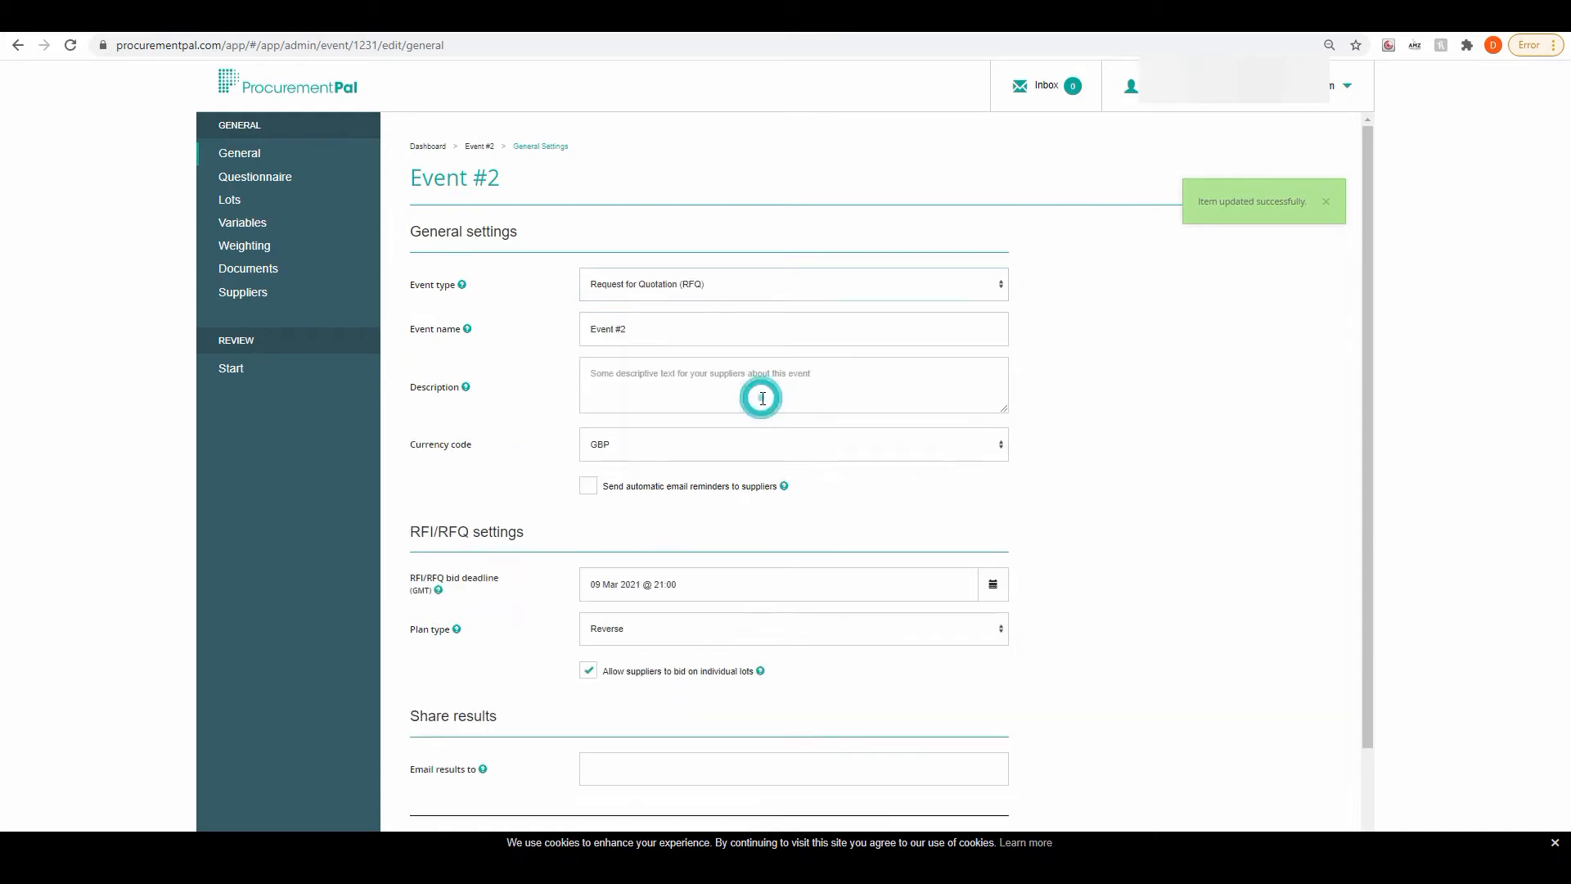
Keep GBP as the event's currency and enable automatic email reminders to suppliers
{"action": "left_click_drag", "start_coordinate": [679, 327], "coordinate": [565, 336]}
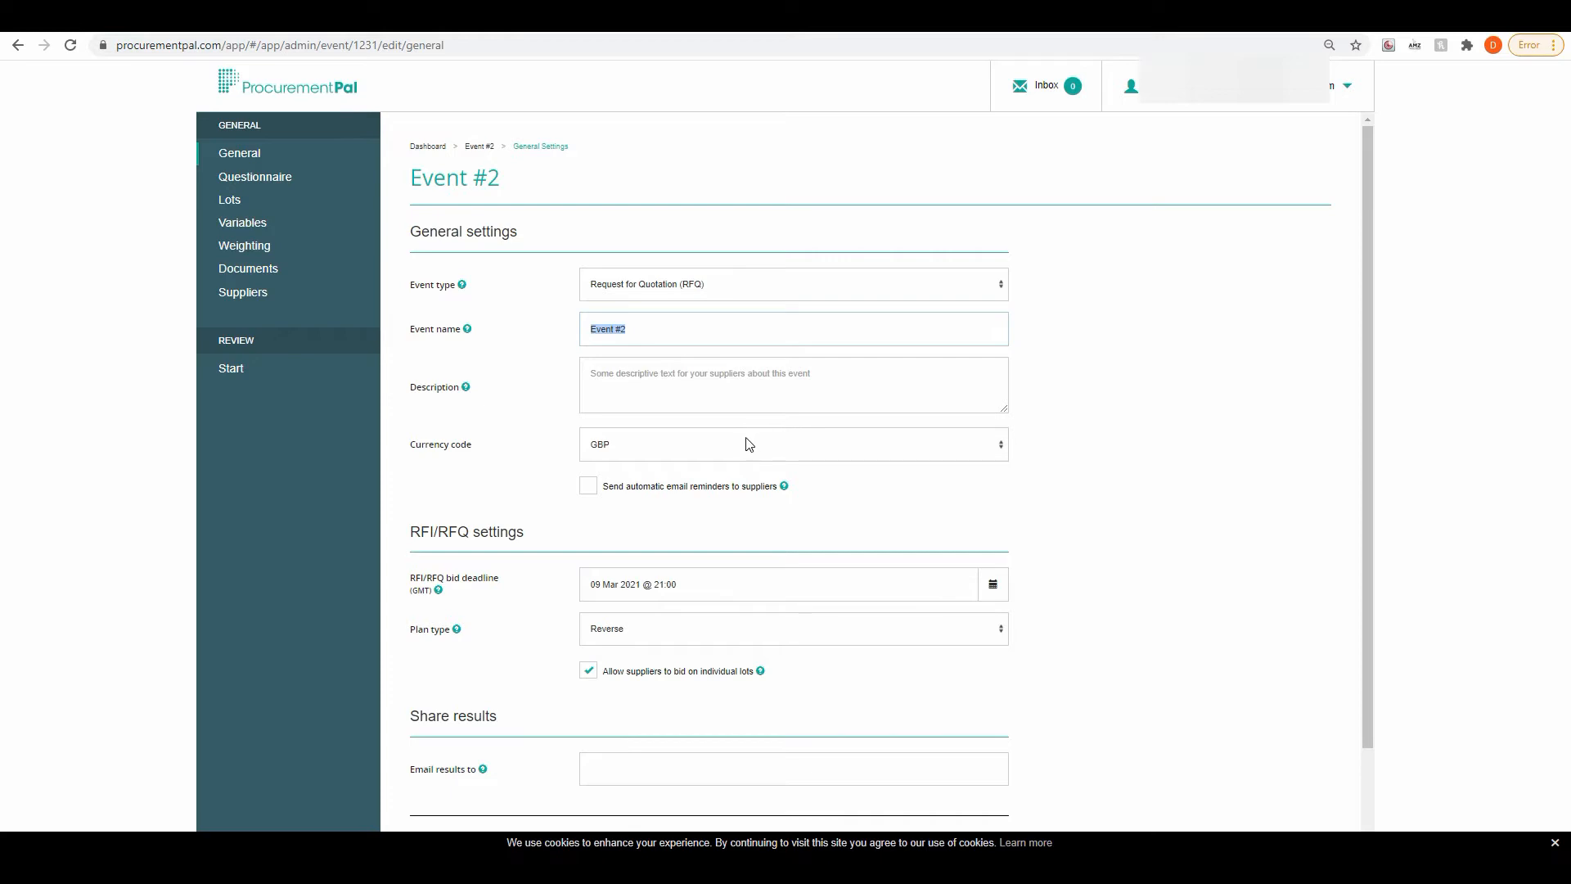
{"action": "left_click", "coordinate": [686, 391]}
{"action": "scroll", "coordinate": [1199, 481], "scroll_direction": "down", "scroll_amount": 2}
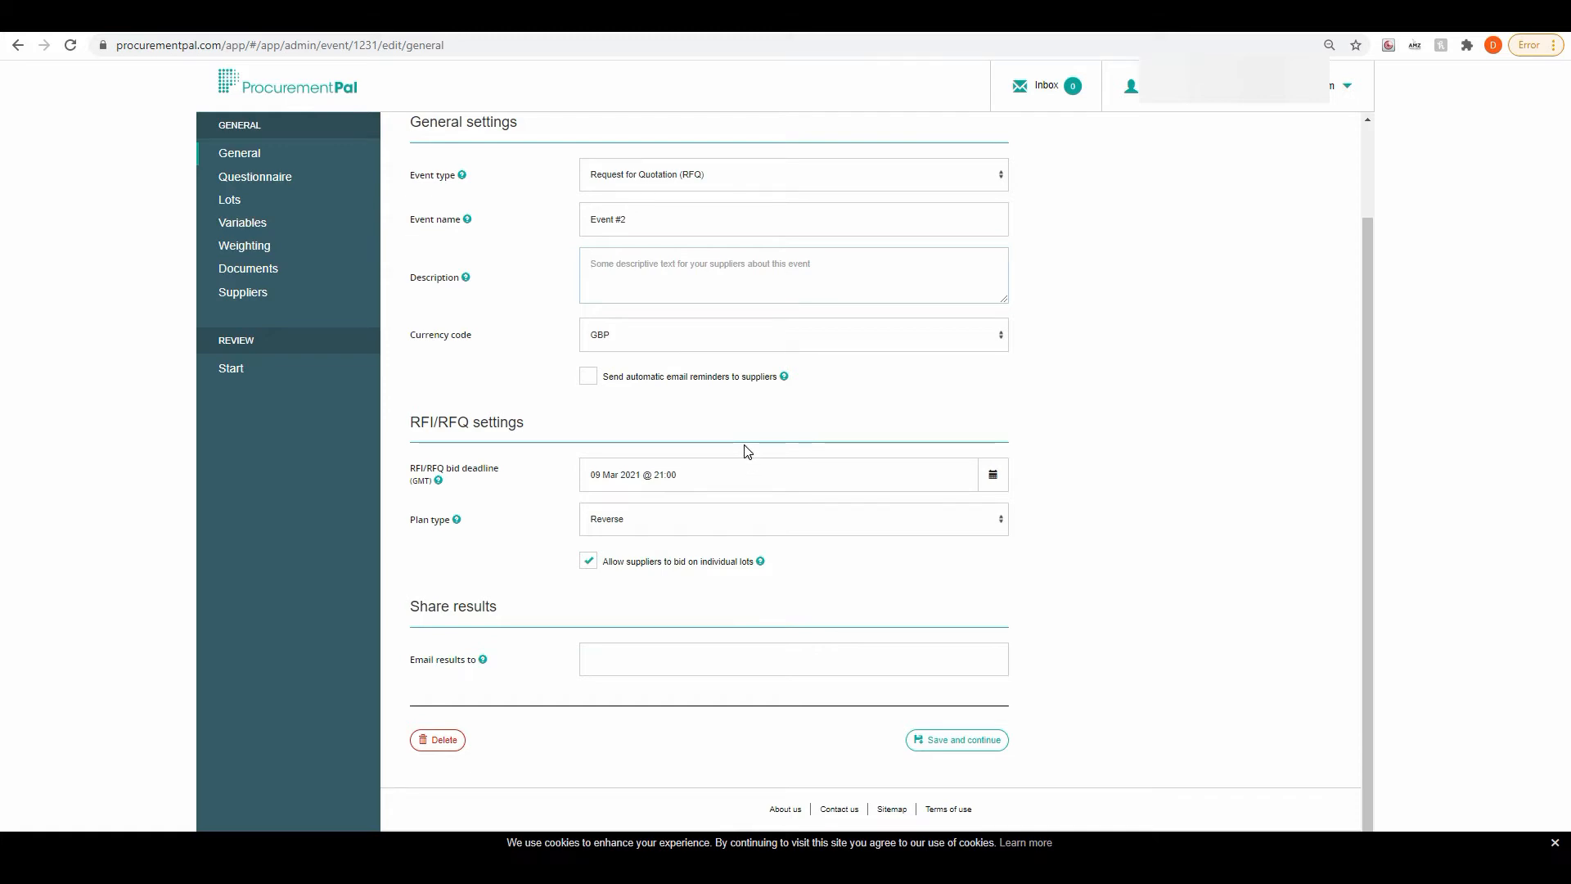
{"action": "left_click", "coordinate": [873, 336]}
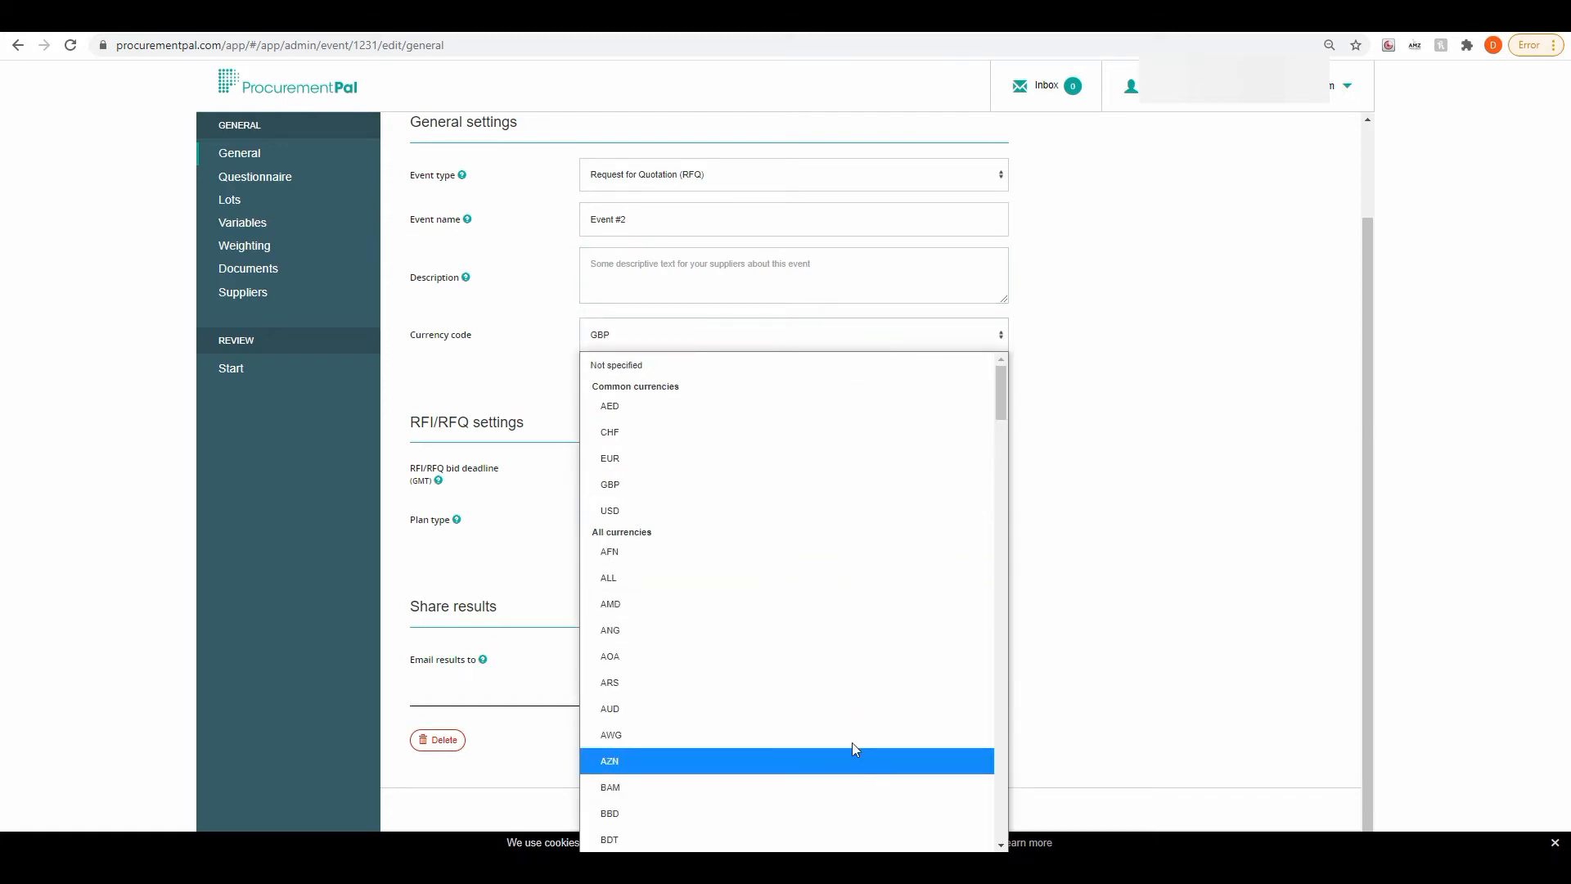
{"action": "left_click", "coordinate": [668, 331]}
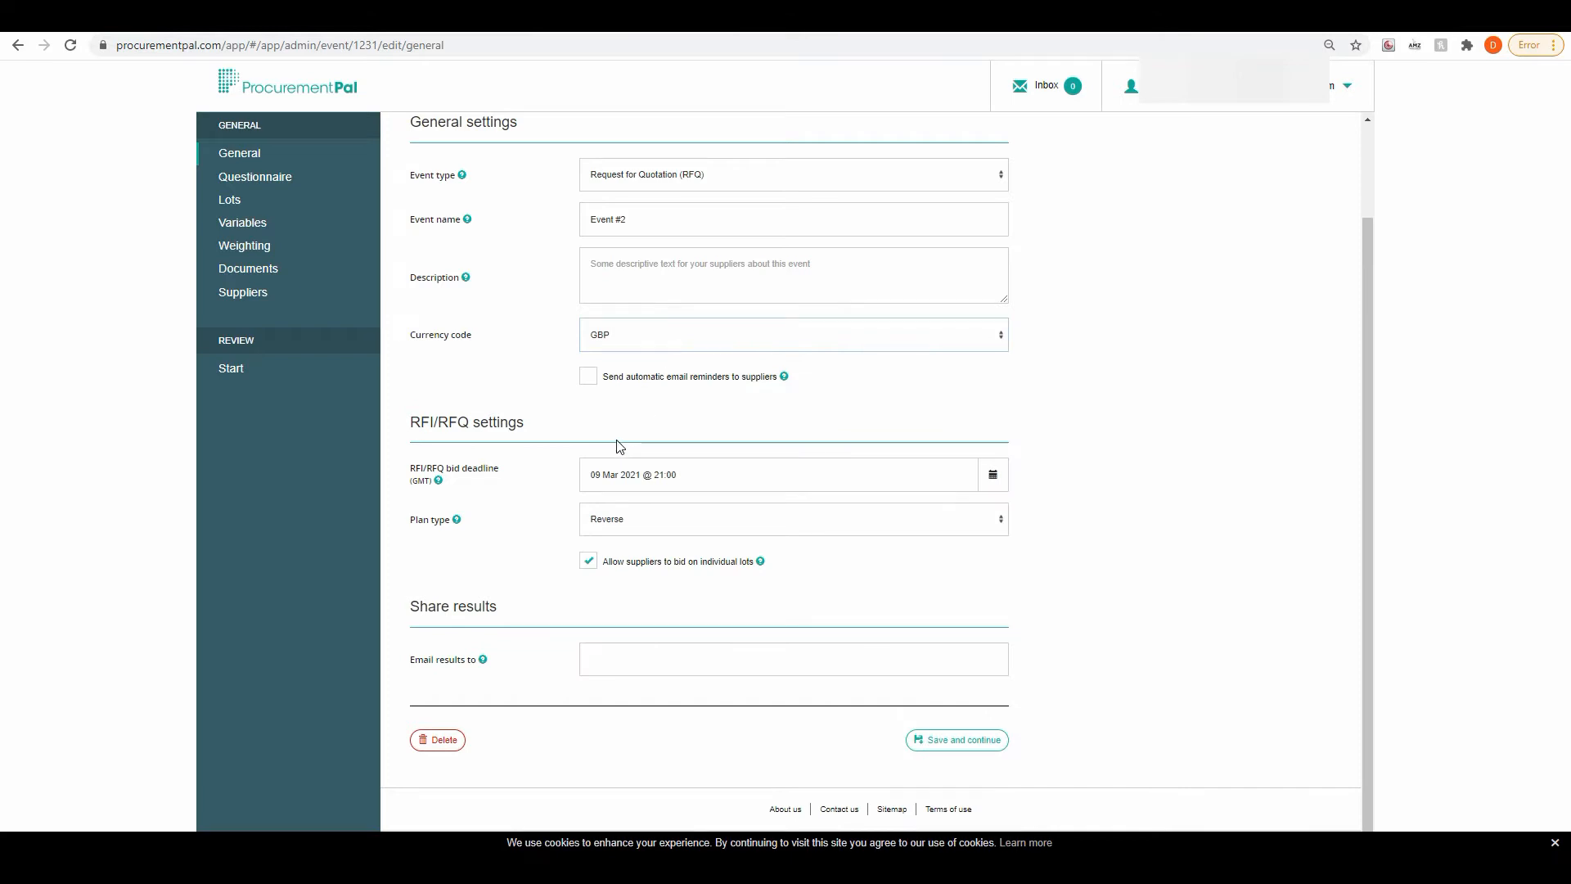
{"action": "left_click", "coordinate": [589, 379]}
Set the RFI/RFQ bid deadline to 9 March 2021 at 9:00 PM
{"action": "left_click", "coordinate": [994, 475]}
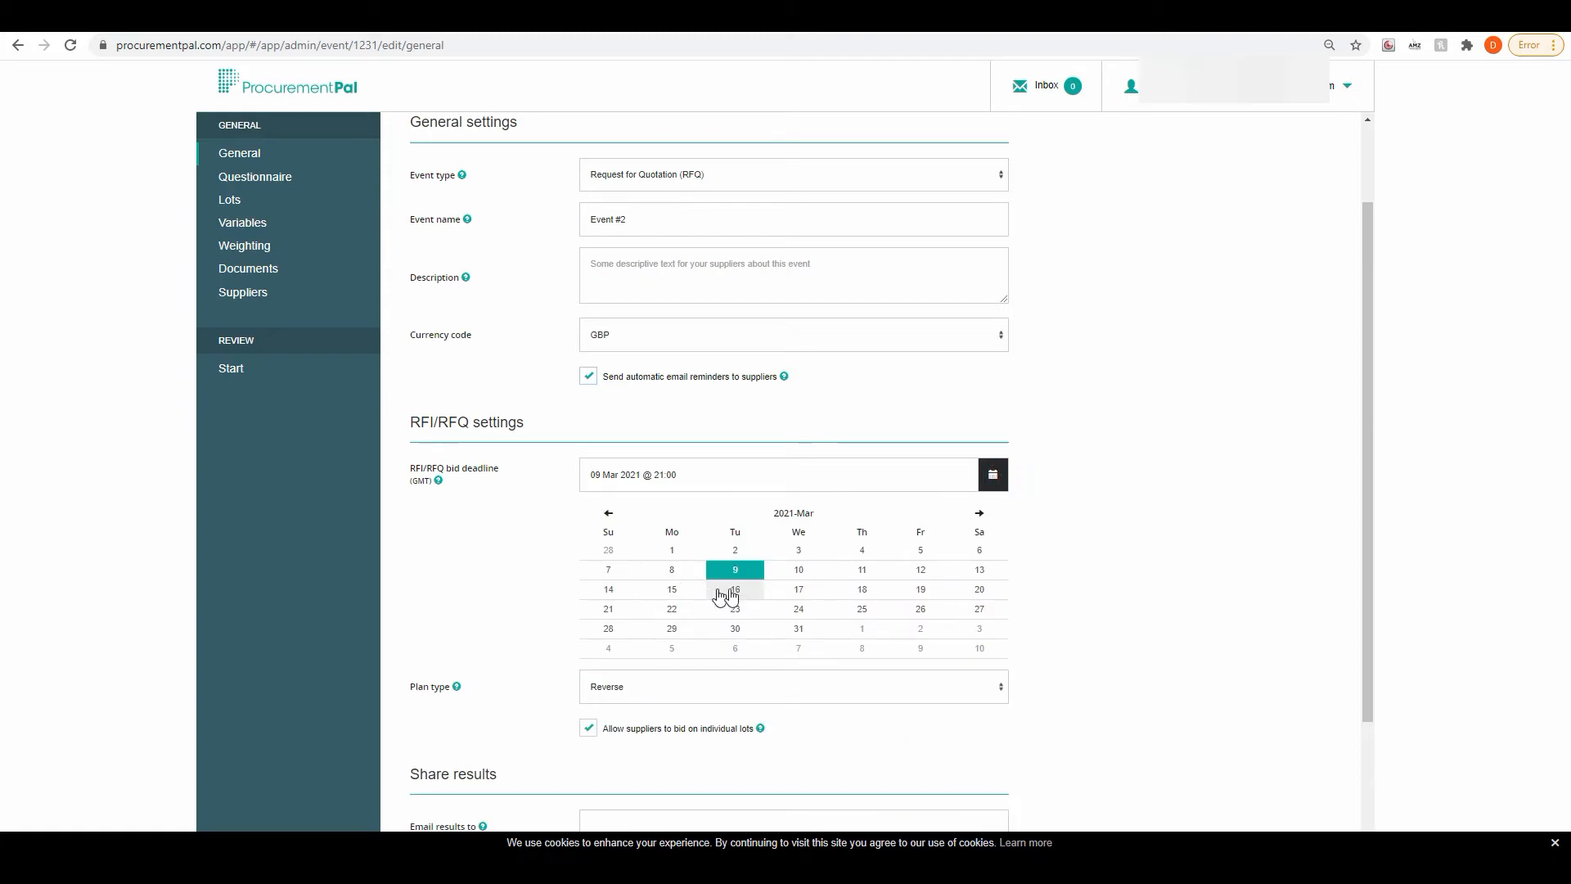
{"action": "left_click", "coordinate": [736, 573]}
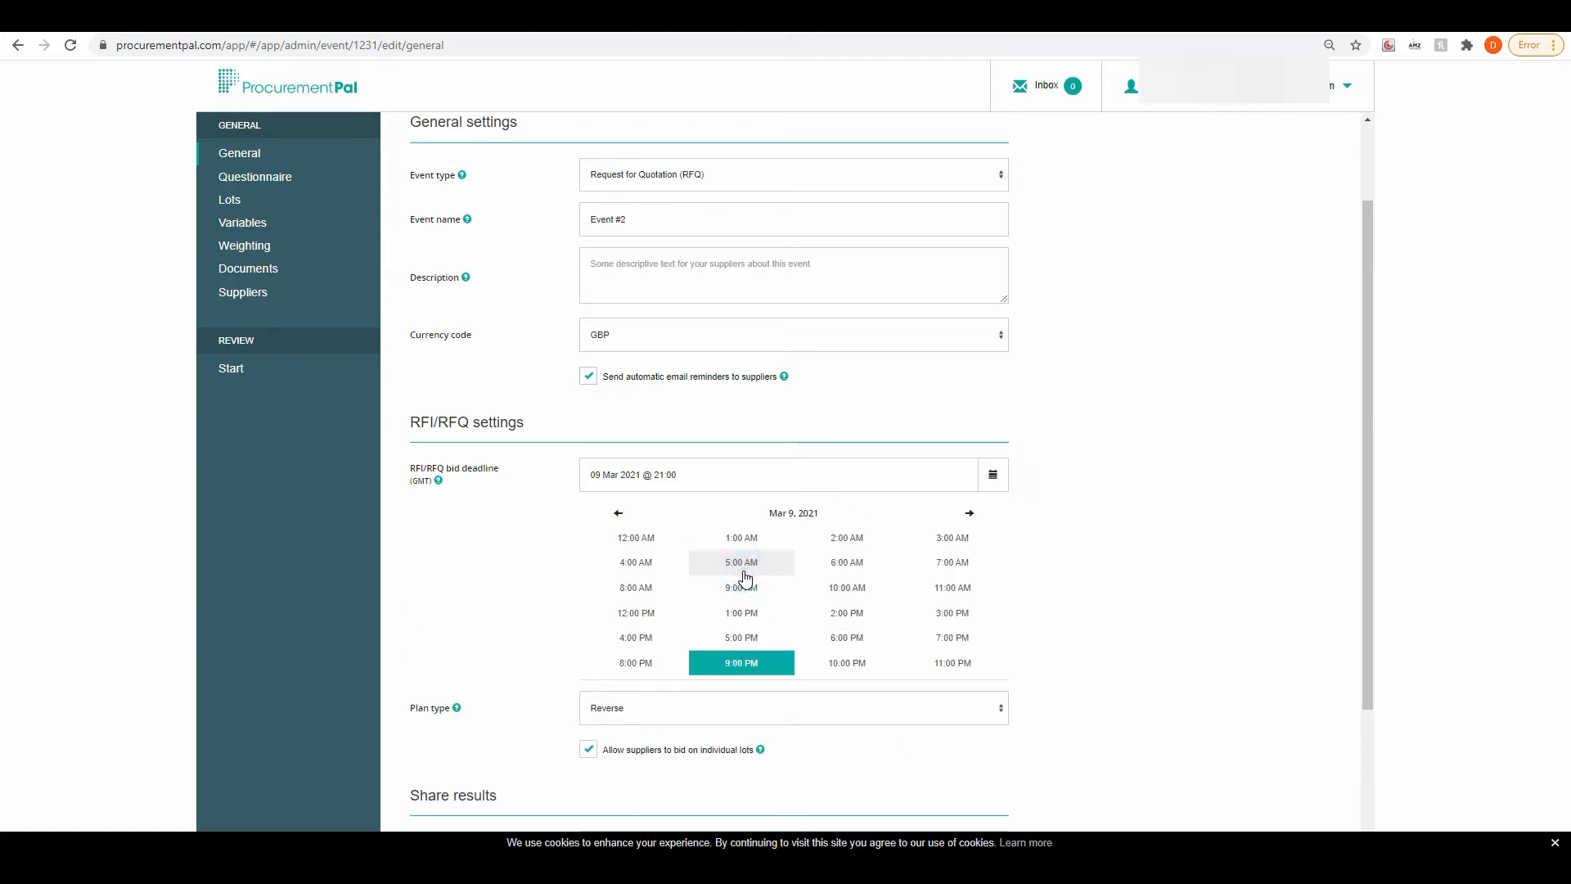
{"action": "left_click", "coordinate": [743, 666]}
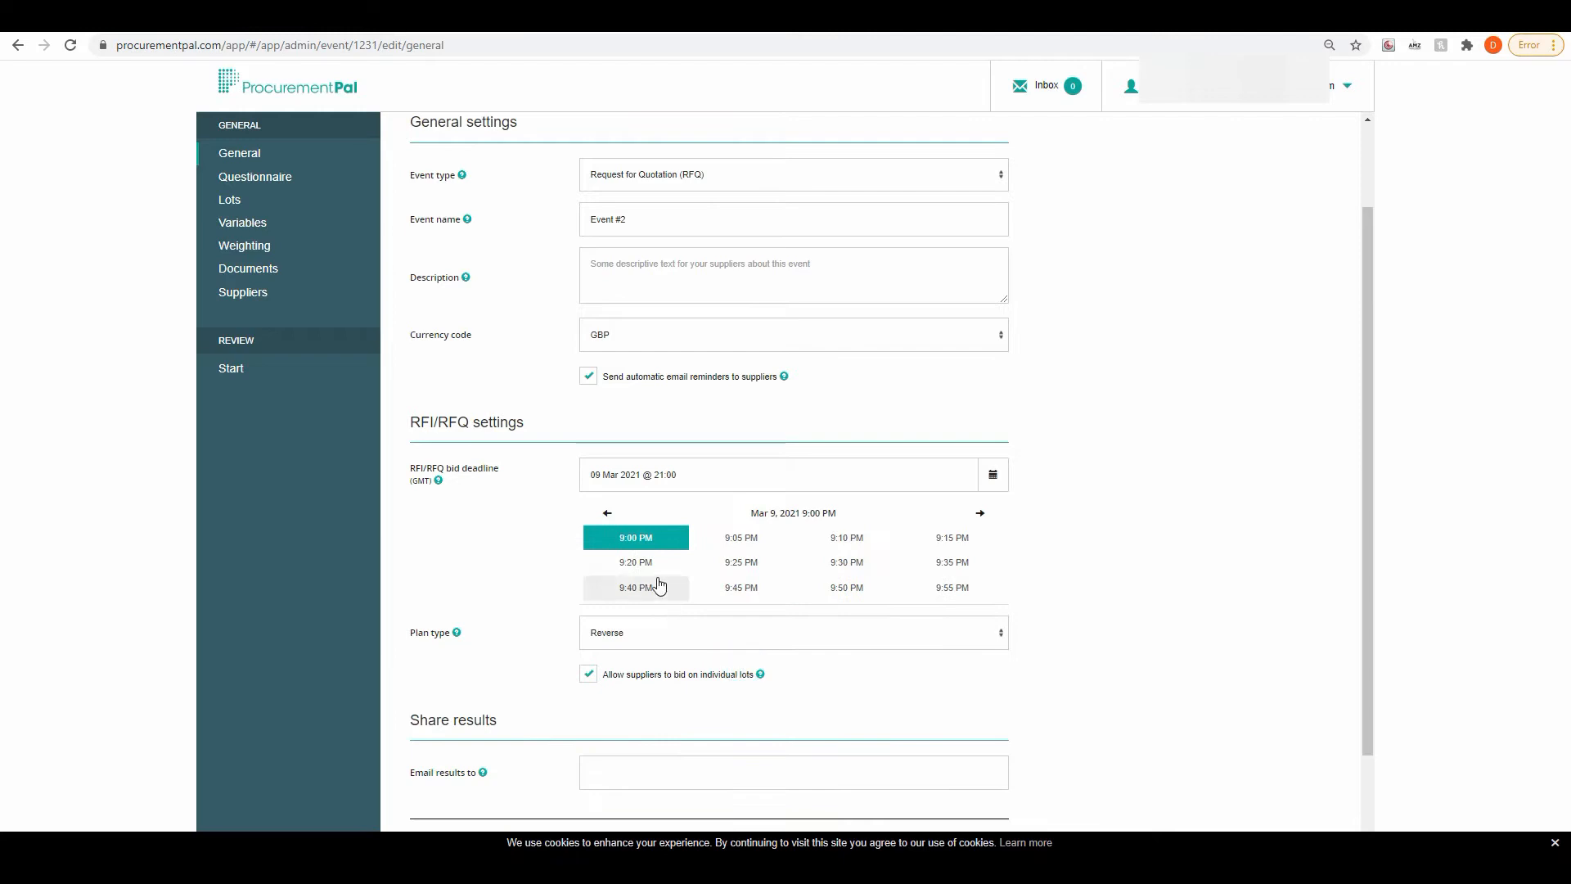
{"action": "left_click", "coordinate": [640, 537]}
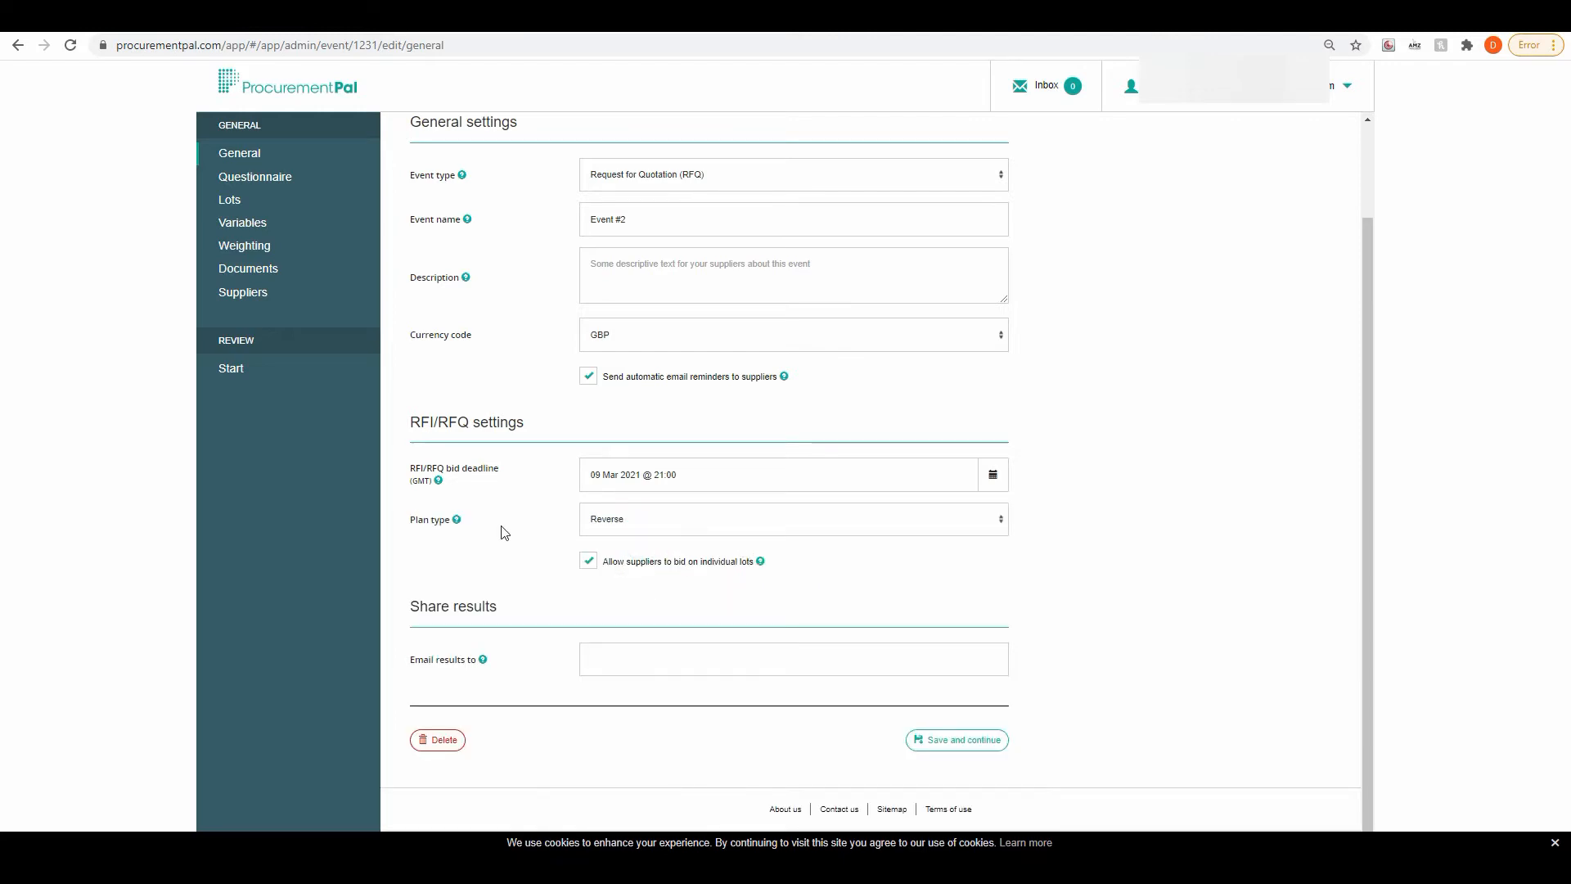
Check the help for the plan type, then save the general settings and continue to the questionnaire
{"action": "left_click", "coordinate": [456, 519]}
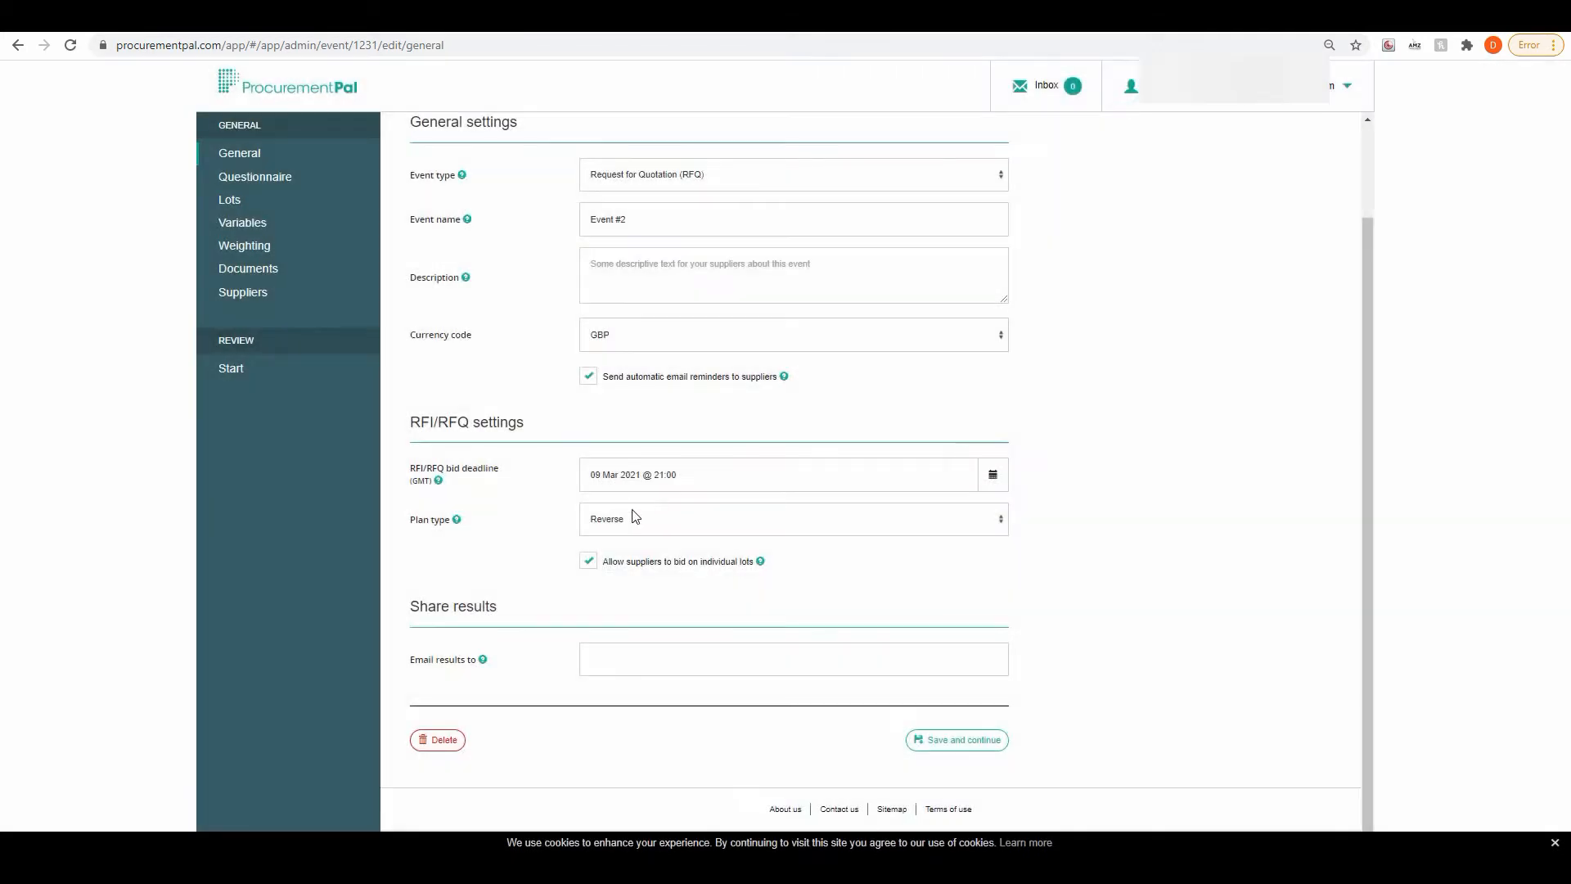
{"action": "left_click", "coordinate": [1116, 81]}
{"action": "left_click", "coordinate": [643, 660]}
{"action": "left_click", "coordinate": [995, 740]}
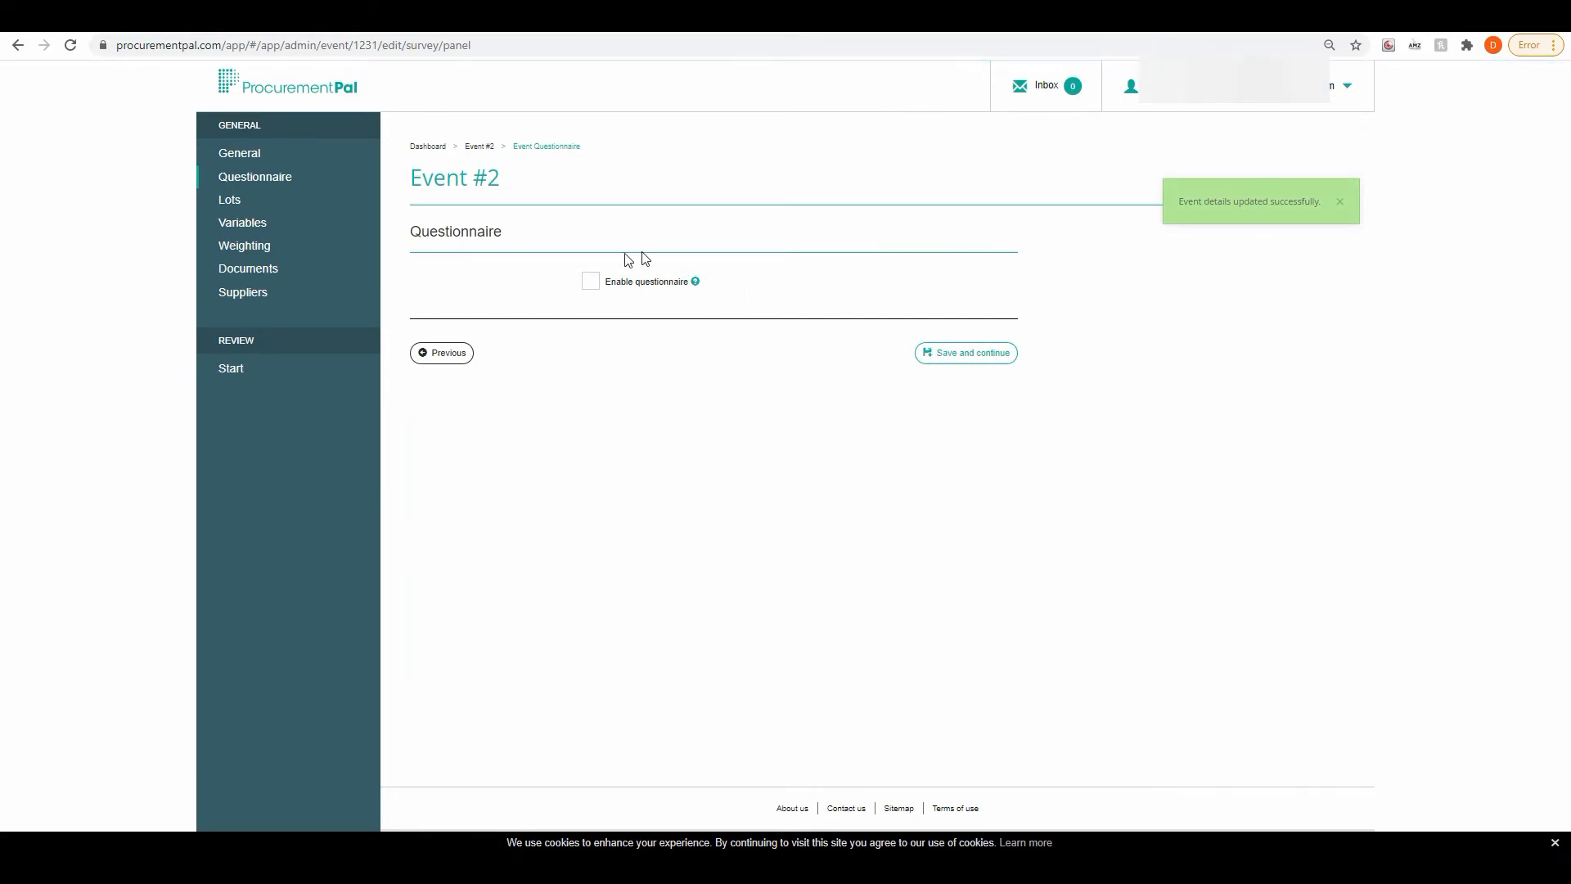
Preview the questionnaire options, leave the questionnaire disabled, and save to continue to the lots
{"action": "left_click", "coordinate": [591, 281]}
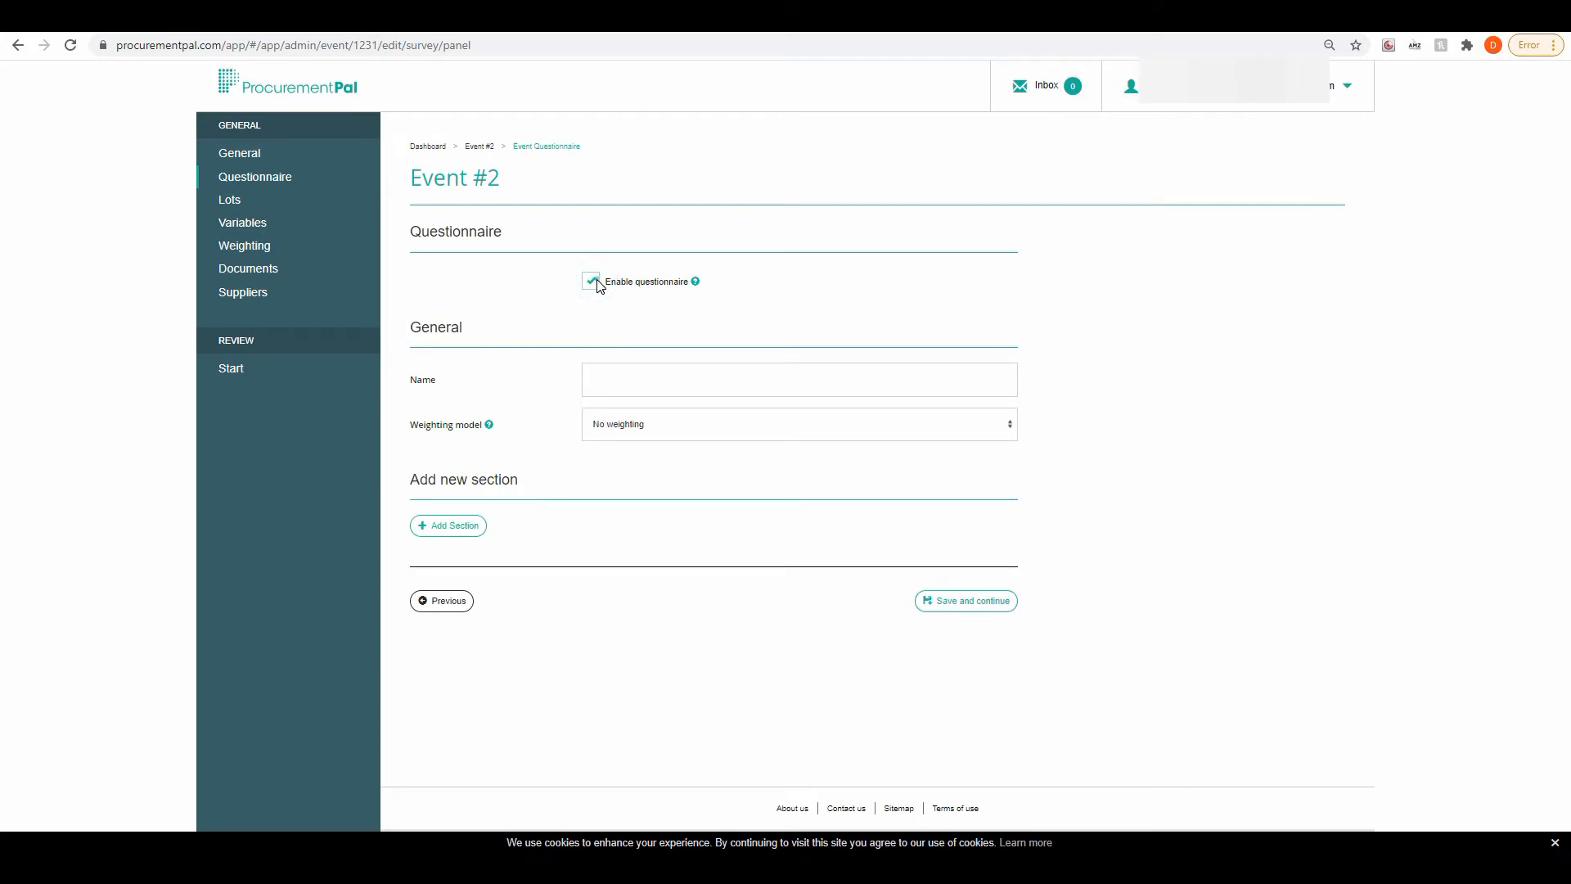
{"action": "left_click", "coordinate": [596, 282]}
{"action": "left_click", "coordinate": [958, 364]}
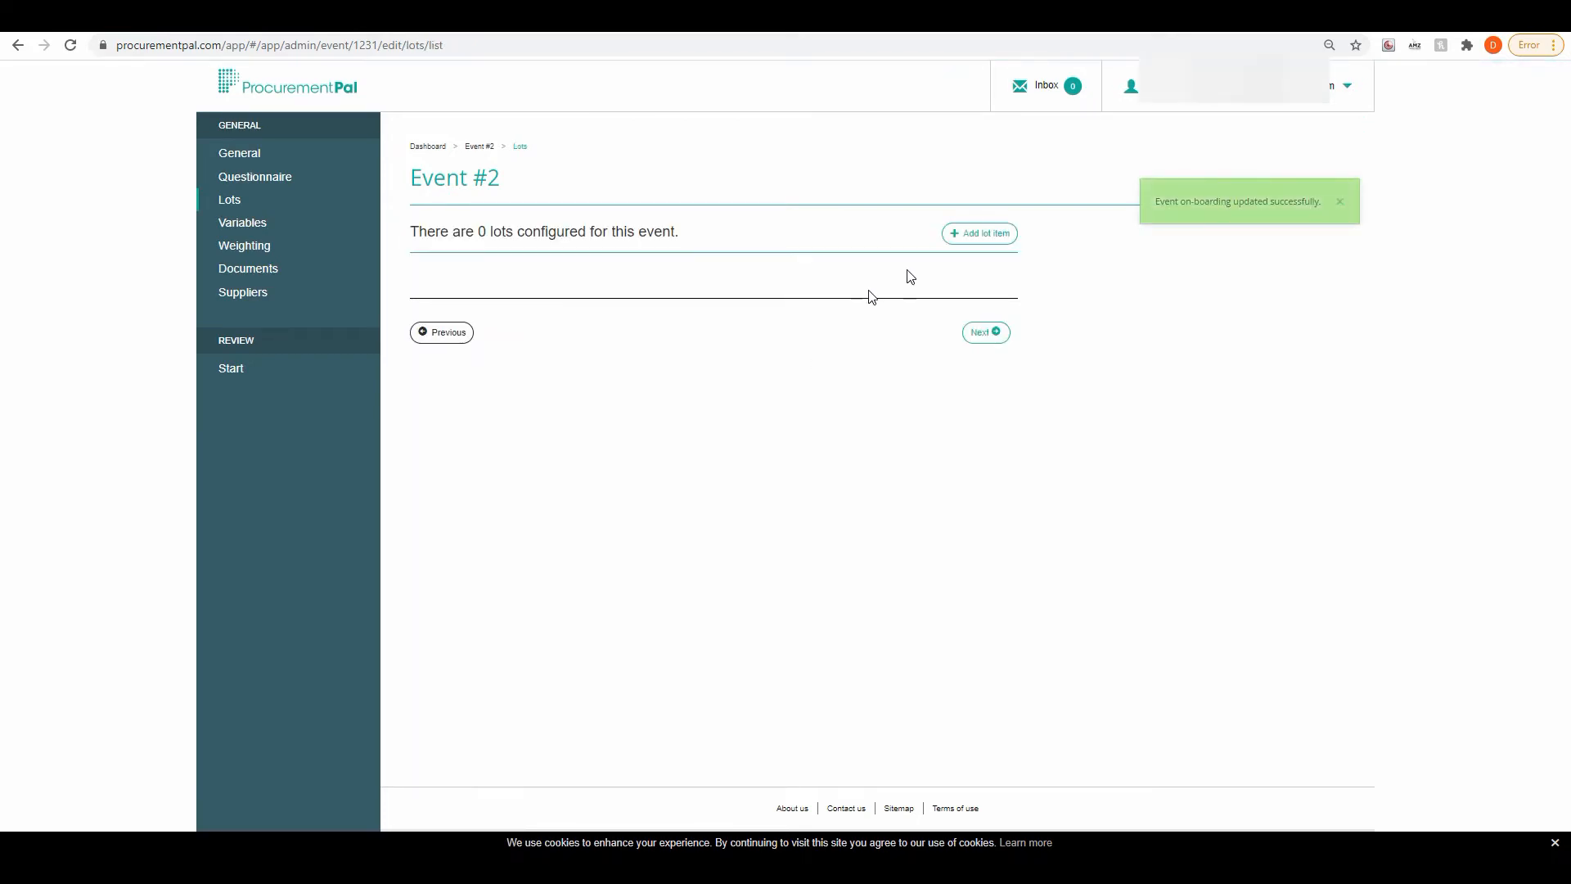
Add a lot named Lot 1 with a quantity of 5 and the unit of measure per each
{"action": "left_click", "coordinate": [986, 234]}
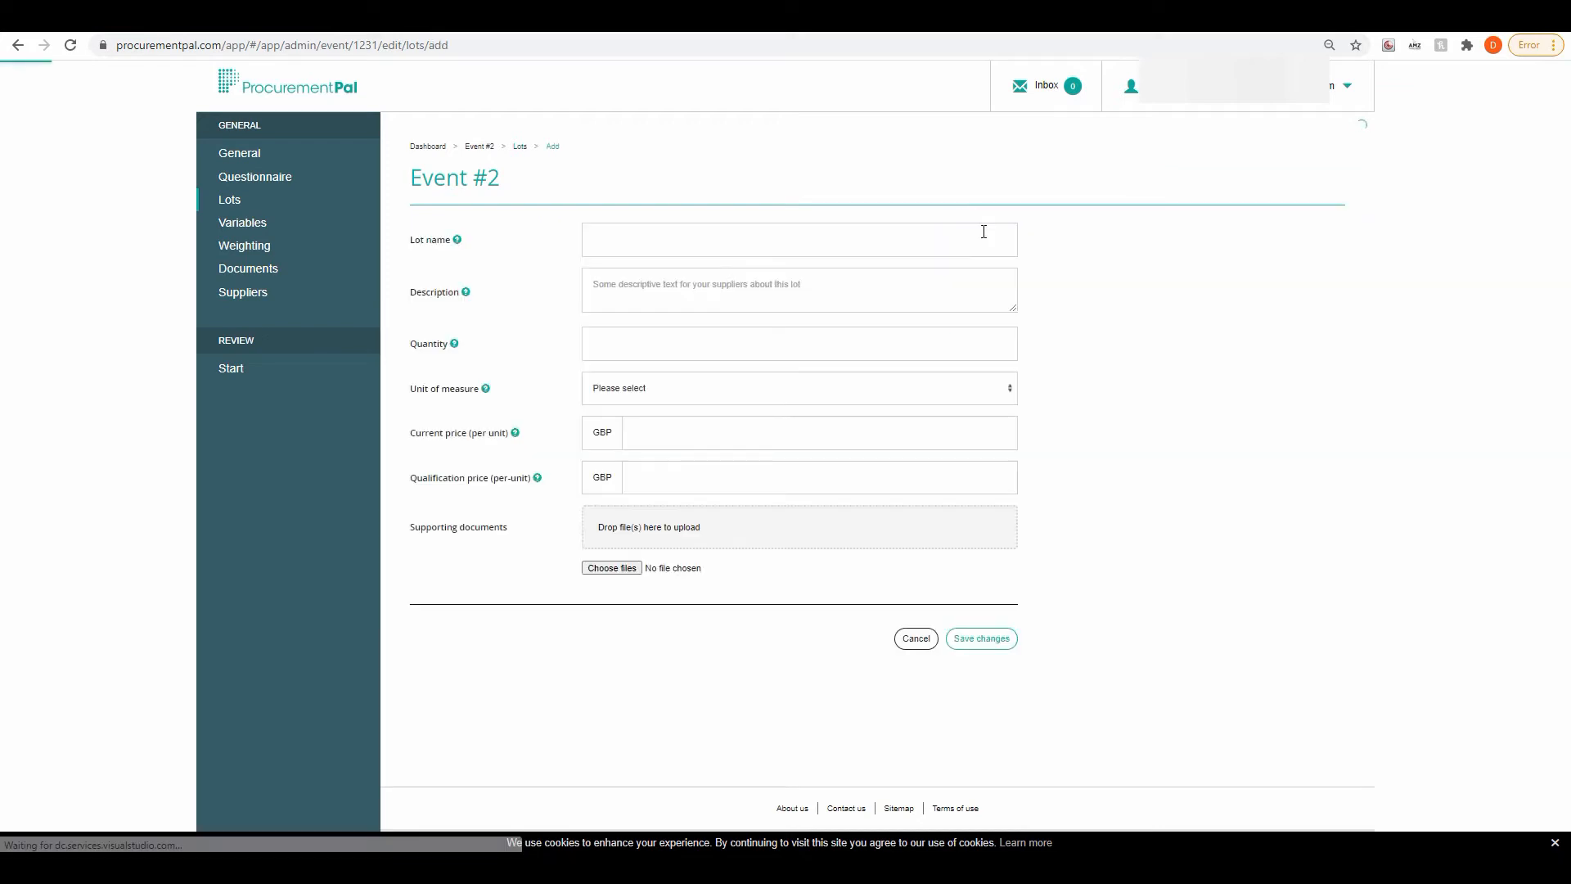
{"action": "left_click", "coordinate": [727, 253]}
{"action": "type", "text": "Lot 1"}
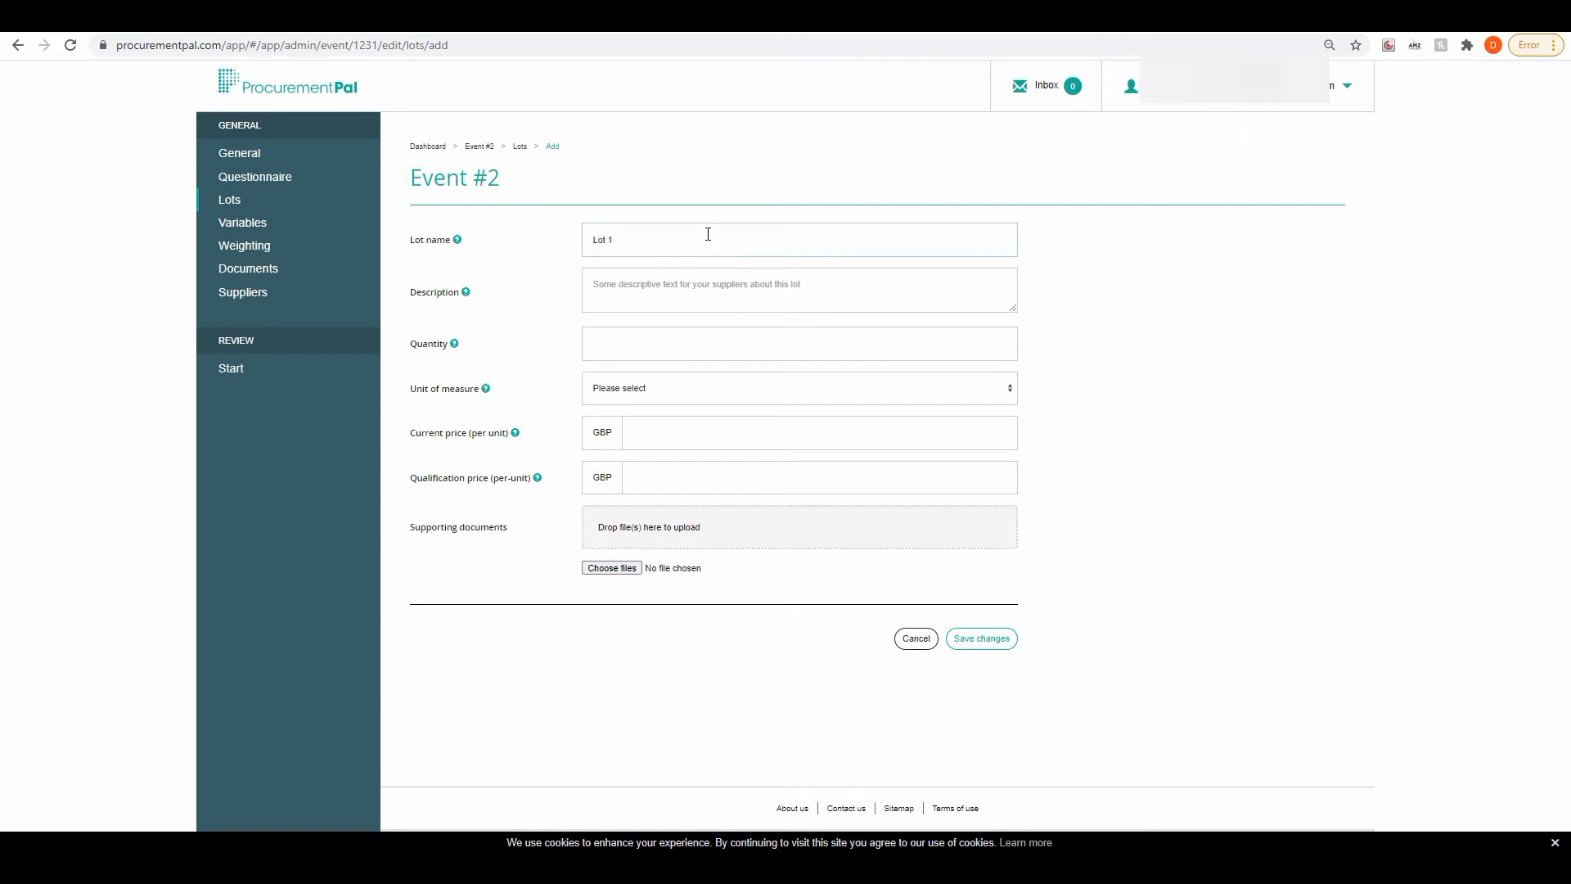
{"action": "left_click", "coordinate": [671, 349]}
{"action": "left_click", "coordinate": [708, 396]}
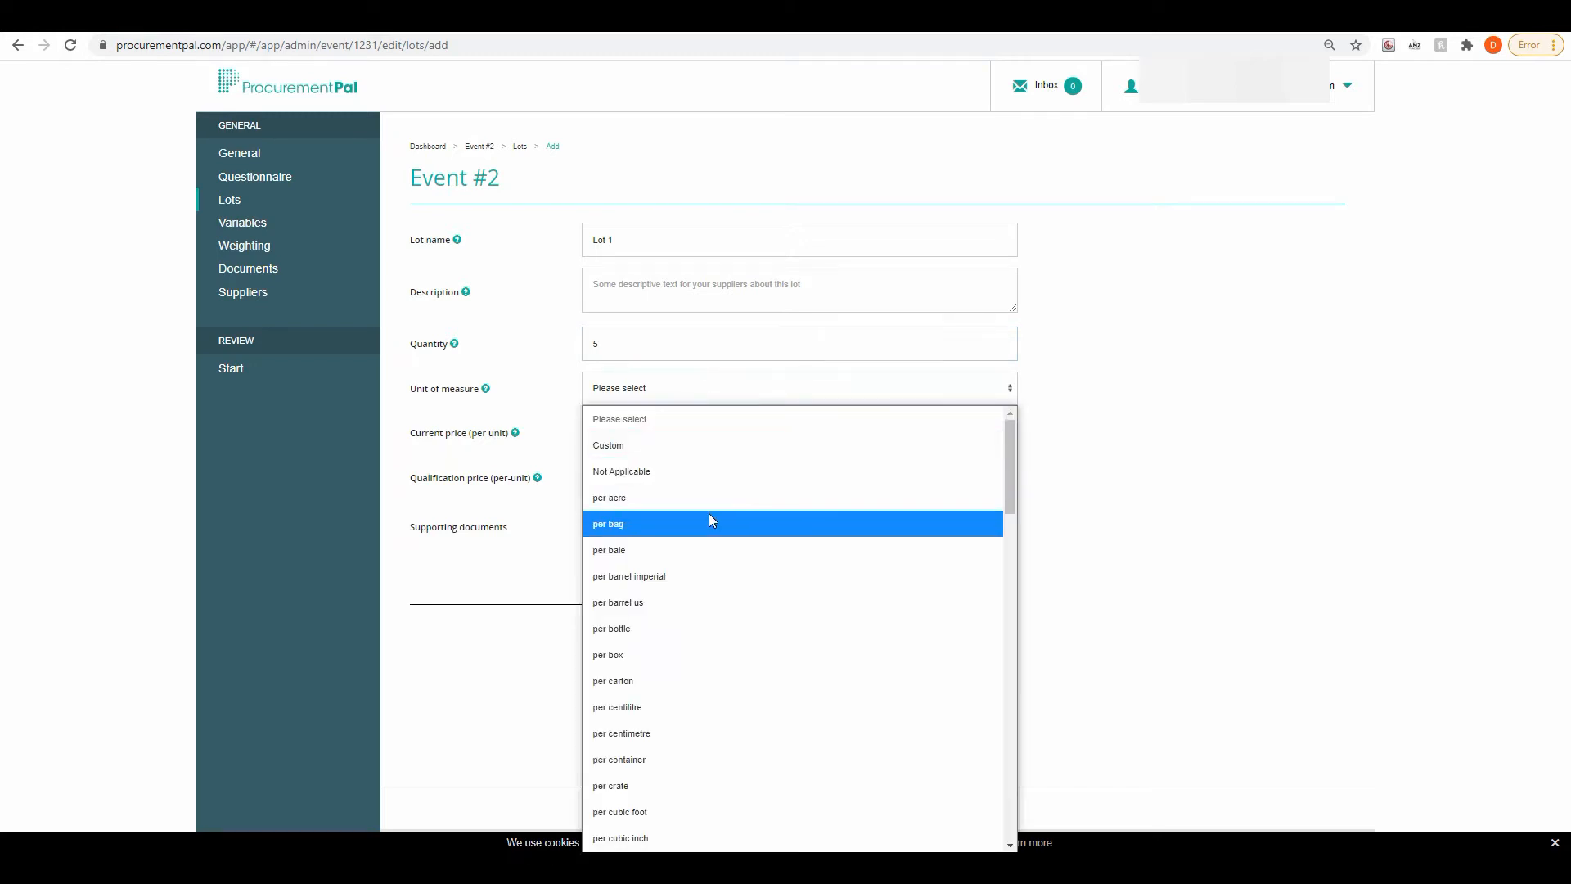
{"action": "scroll", "coordinate": [710, 524], "scroll_direction": "down", "scroll_amount": 5}
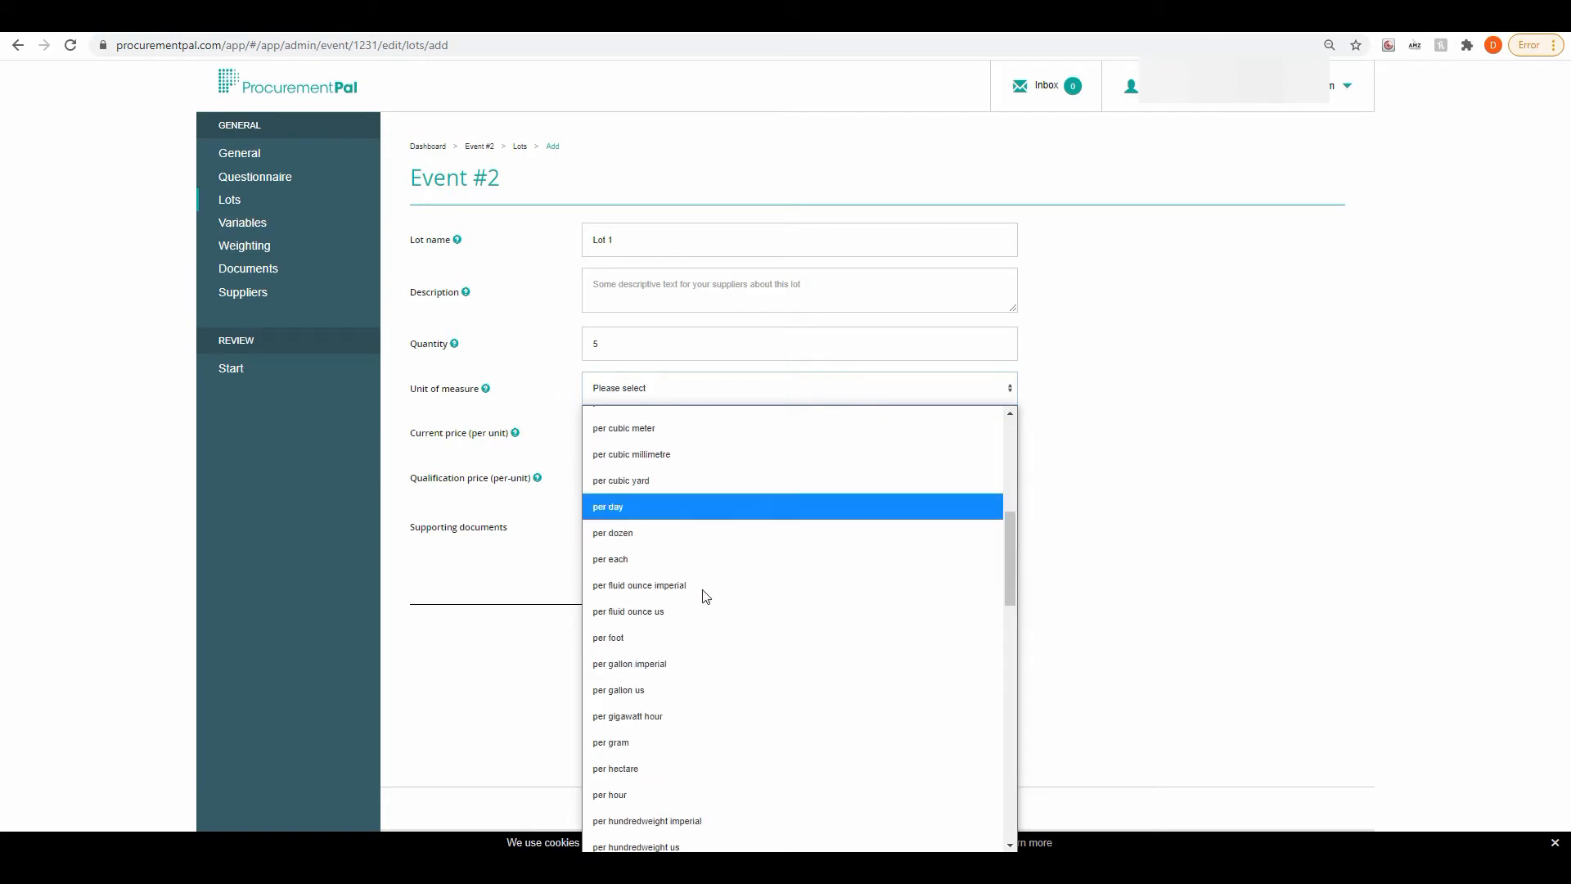
{"action": "left_click", "coordinate": [641, 561]}
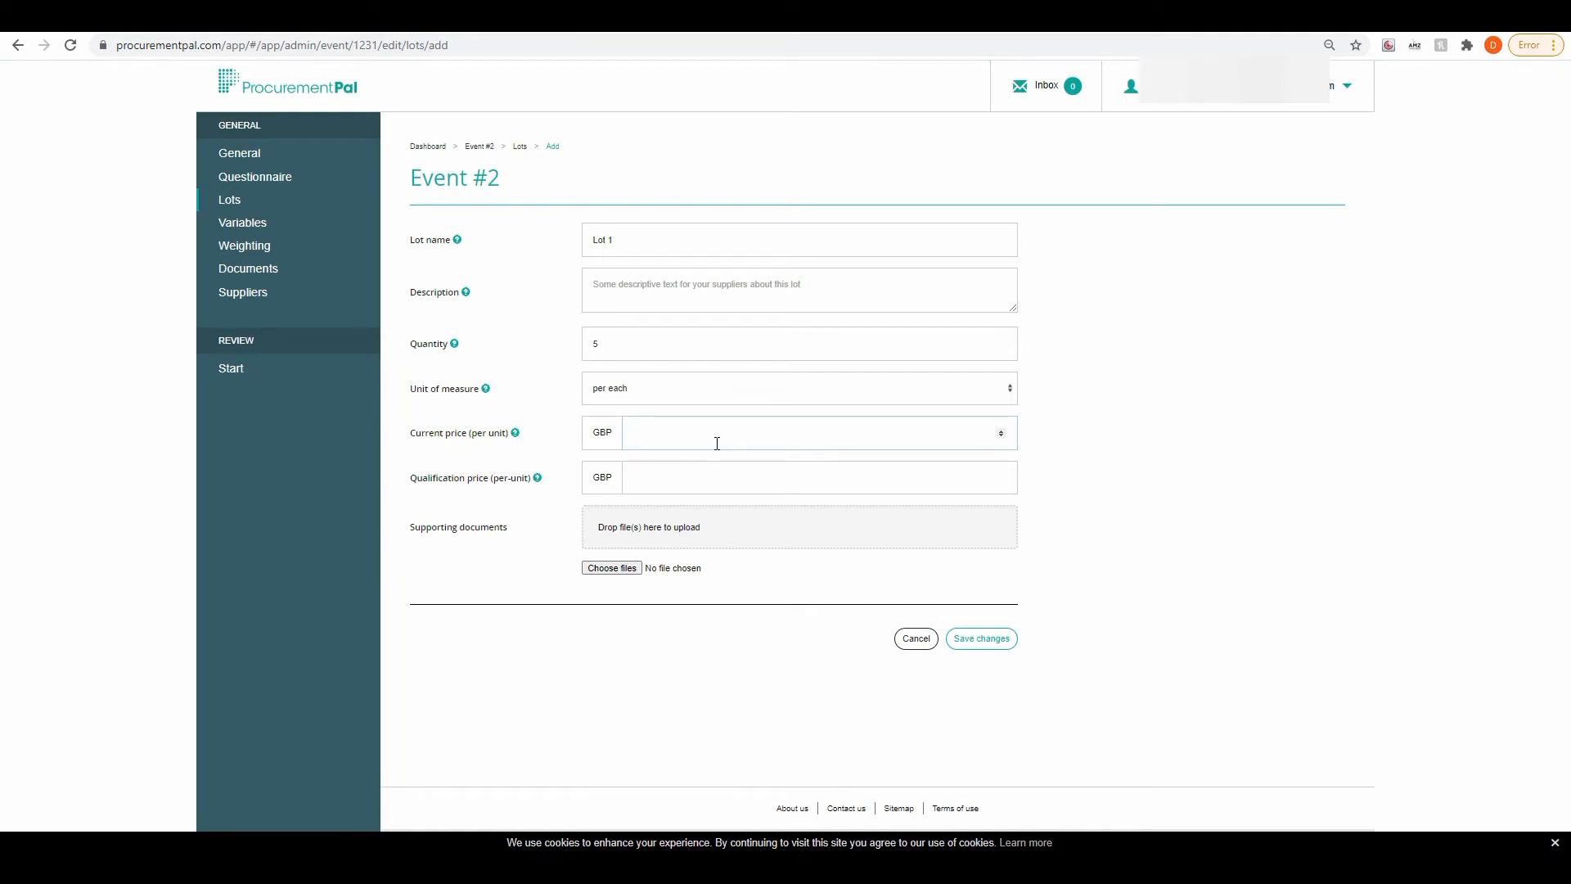
Set Lot 1's current price to 1000 GBP and qualification price to 990 GBP per unit, consulting the qualification price help
{"action": "type", "text": "1000"}
{"action": "left_click", "coordinate": [538, 477]}
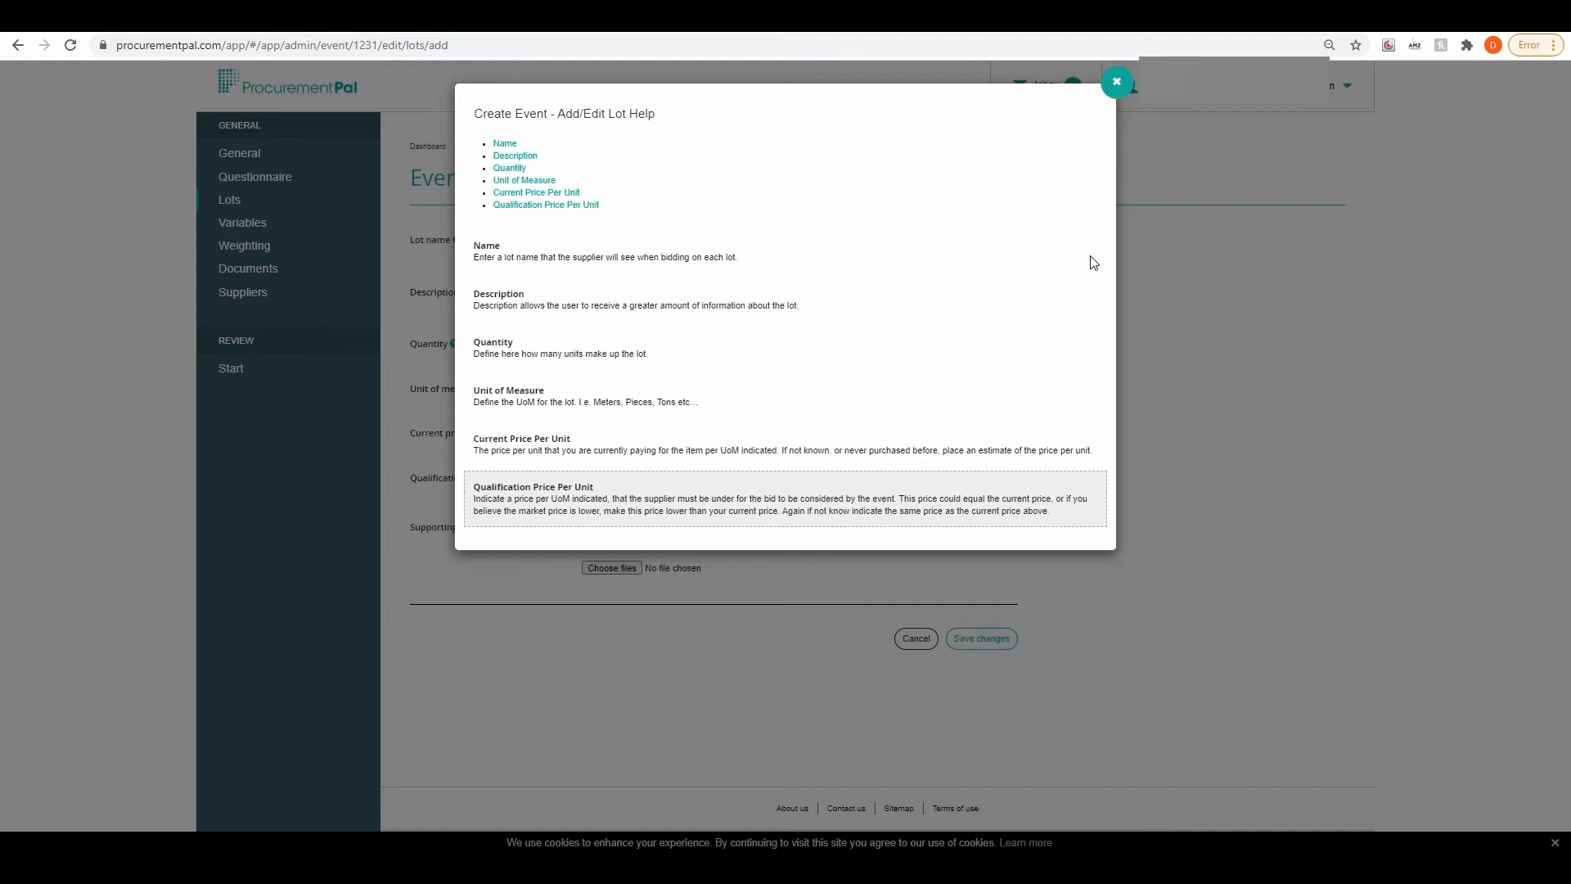
{"action": "left_click", "coordinate": [1116, 82]}
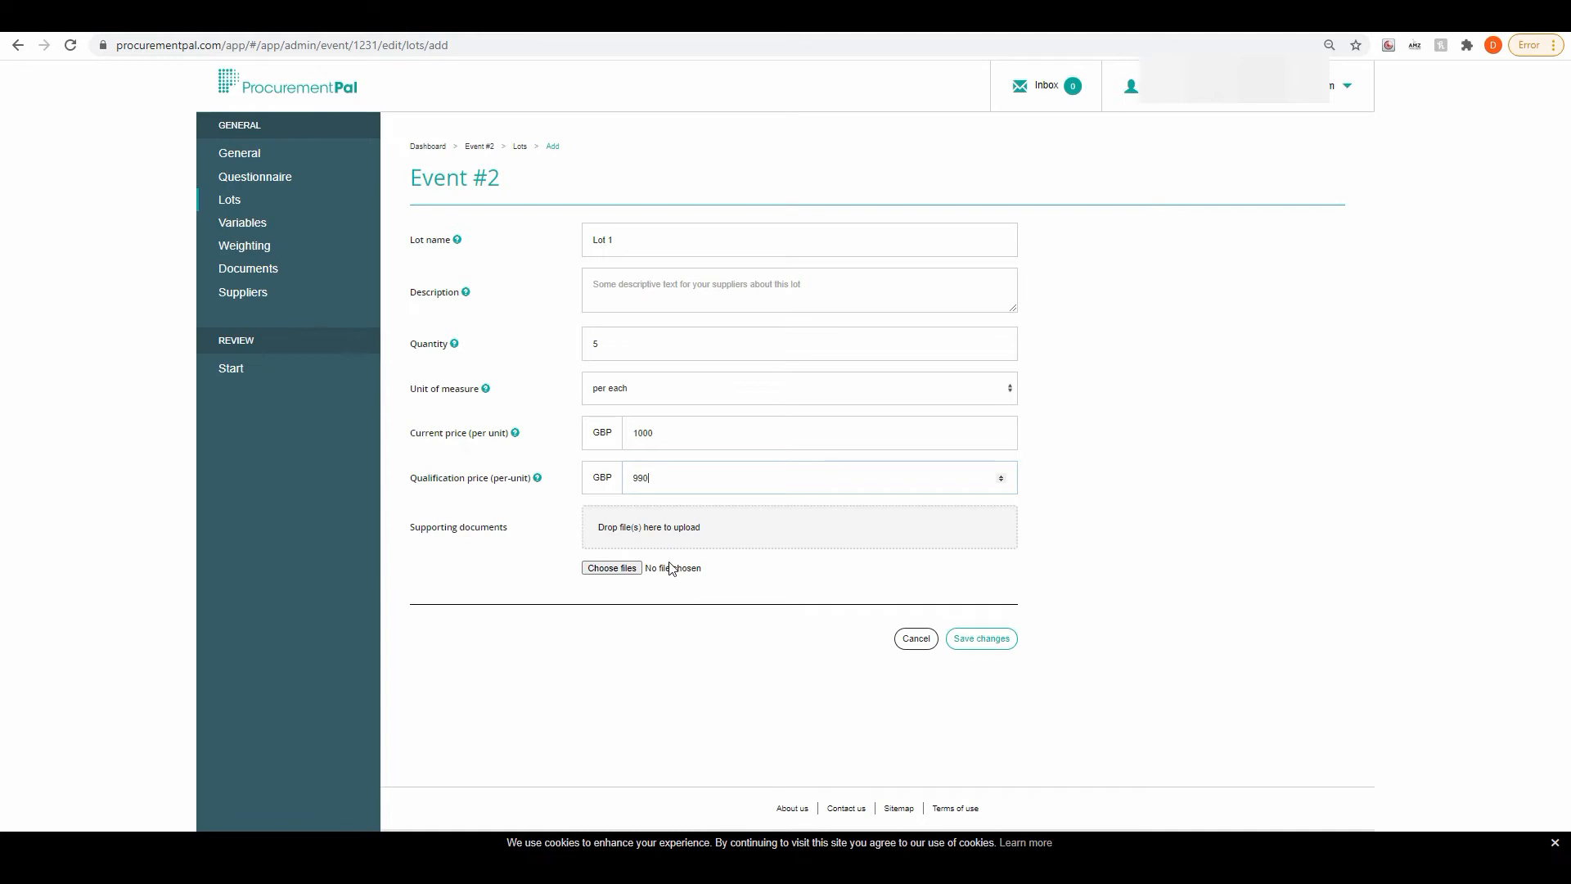
Attach the Lot 1 Specification document from the ProcurementPal folder as a supporting document and save the lot
{"action": "left_click", "coordinate": [626, 575]}
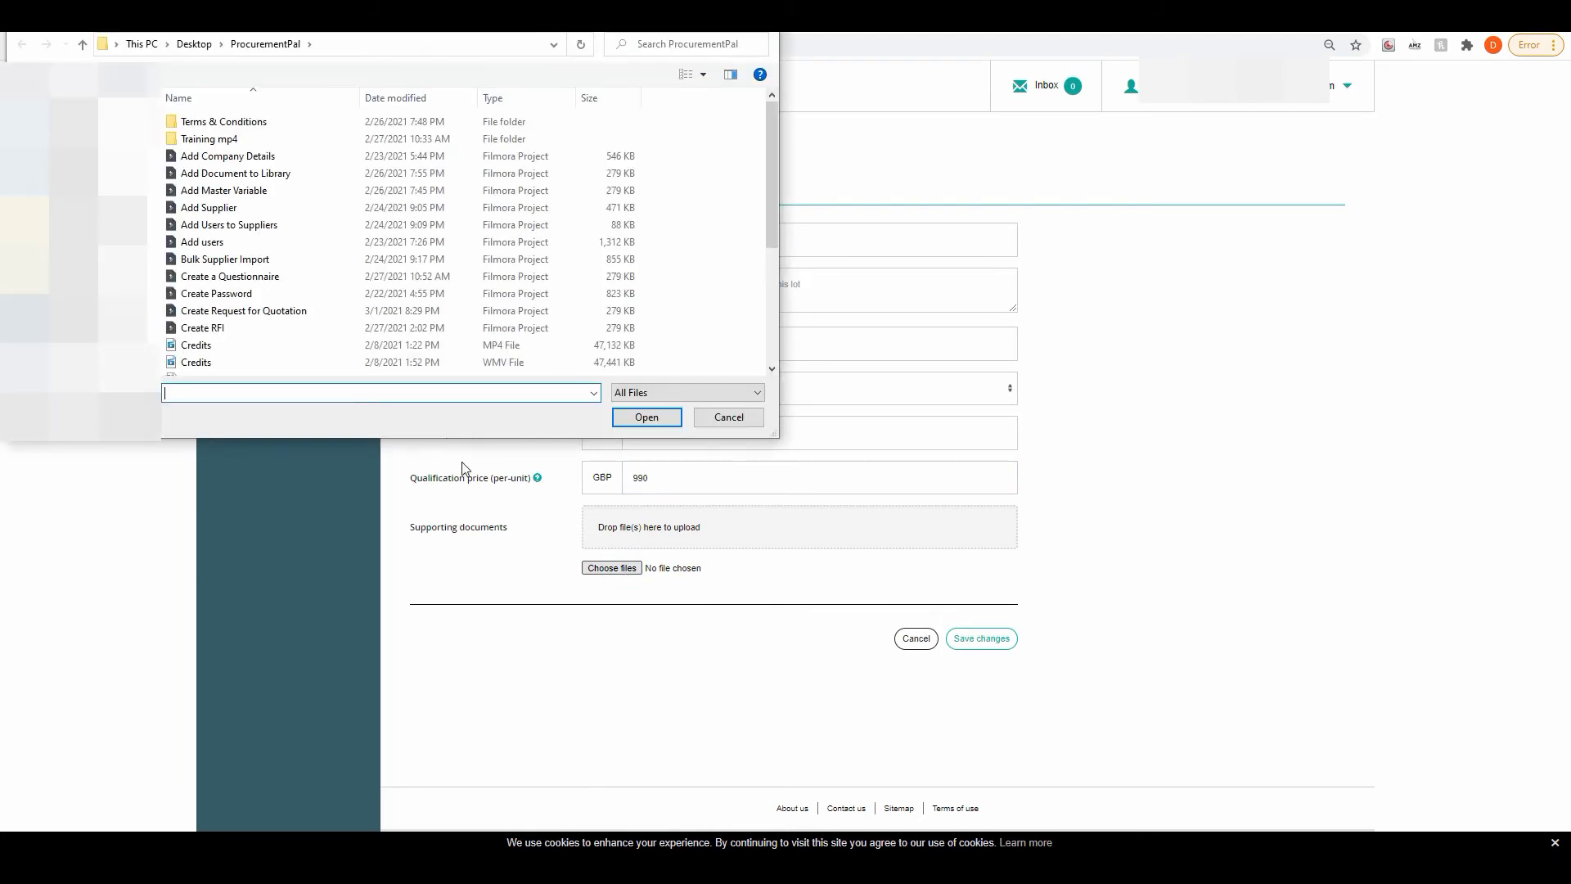
{"action": "scroll", "coordinate": [330, 319], "scroll_direction": "down", "scroll_amount": 4}
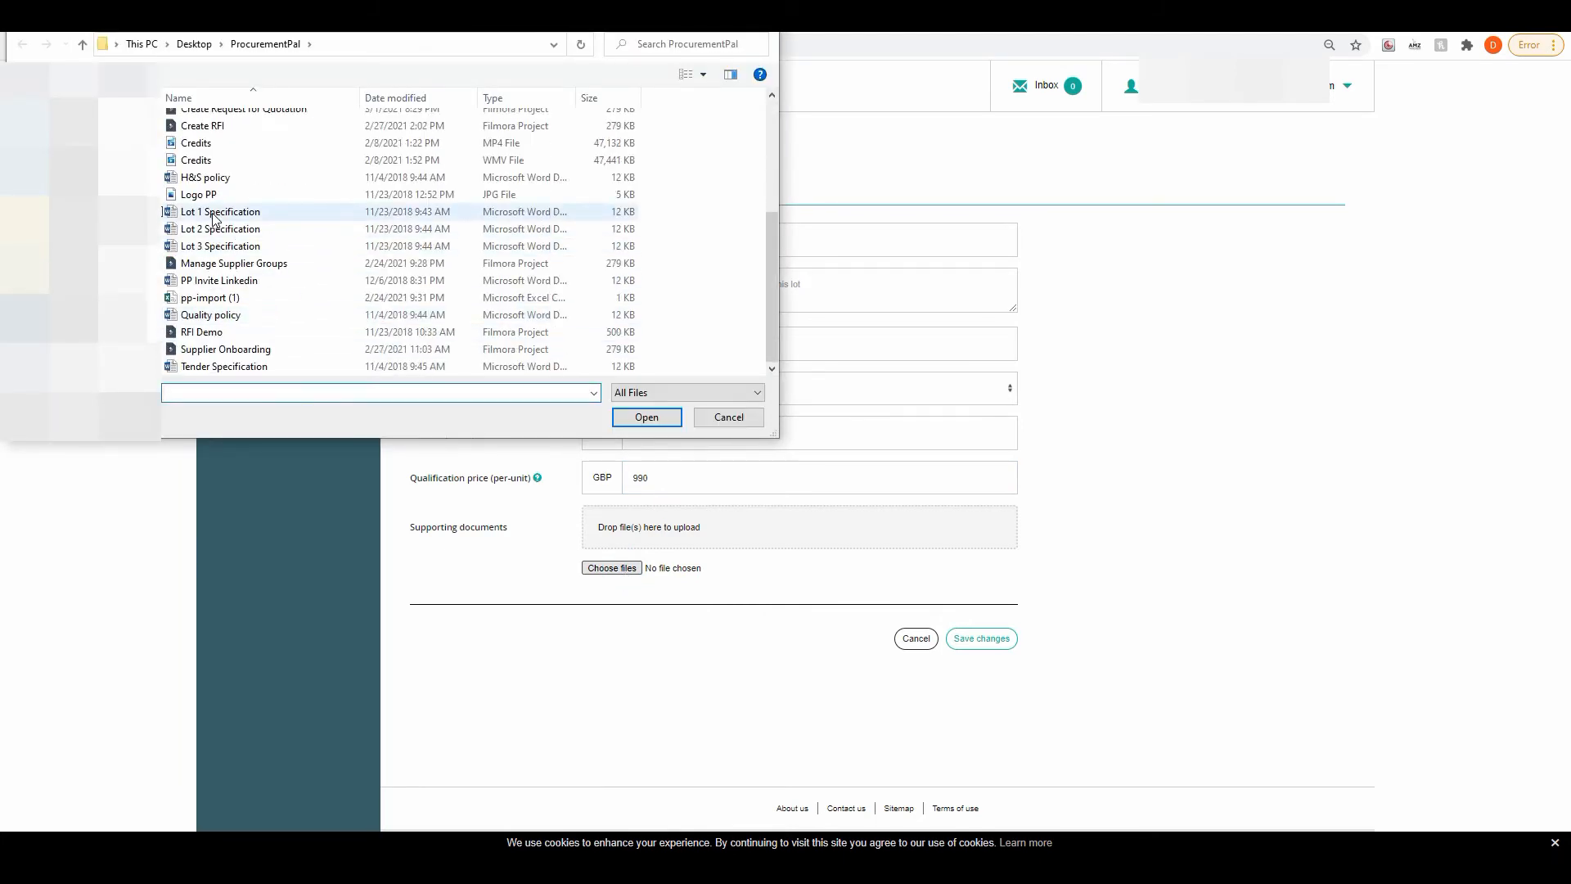
{"action": "left_click", "coordinate": [222, 217]}
{"action": "left_click", "coordinate": [646, 417]}
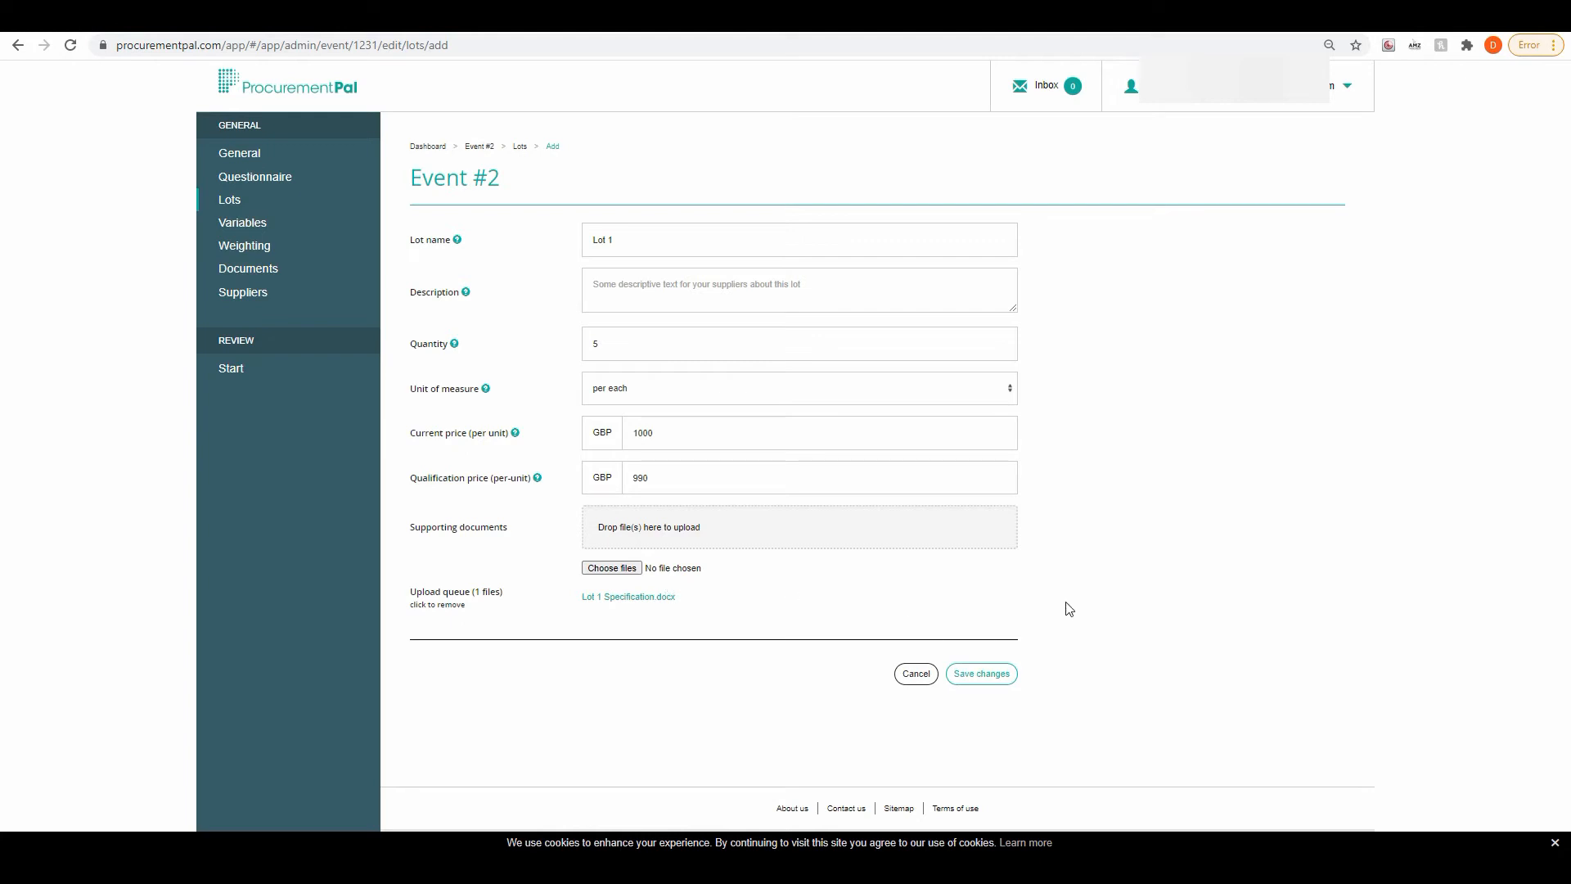
{"action": "left_click", "coordinate": [983, 678]}
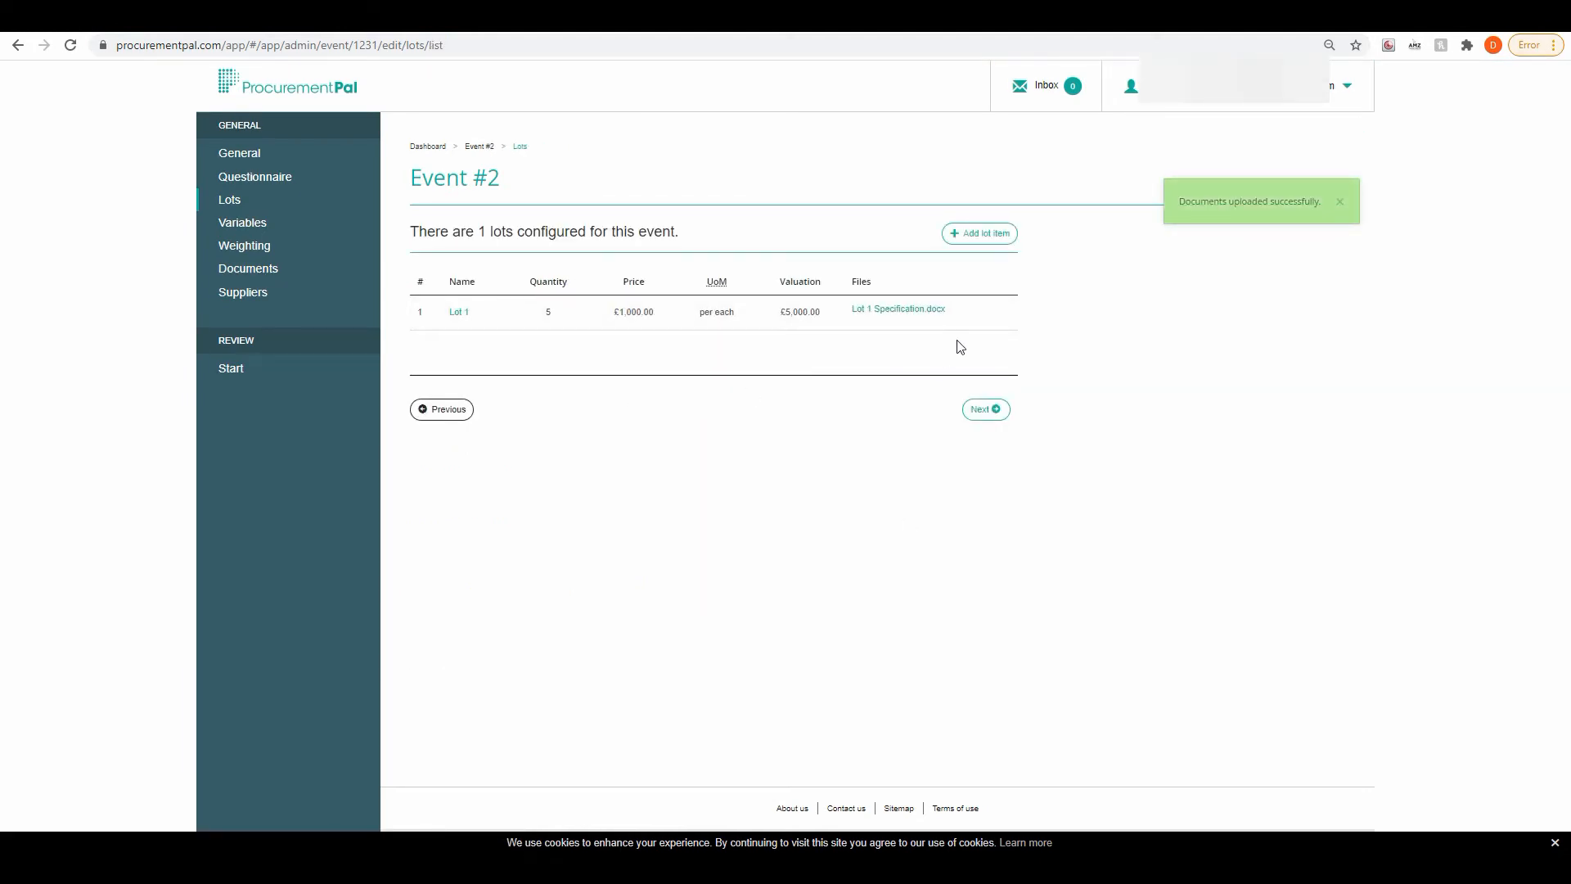
Add a second lot named Lot 2 with a quantity of 10 and the unit of measure per each
{"action": "left_click", "coordinate": [971, 241]}
{"action": "left_click", "coordinate": [670, 246]}
{"action": "type", "text": "Lot 2"}
{"action": "key", "text": "Tab"}
{"action": "key", "text": "Tab"}
{"action": "key", "text": "Tab"}
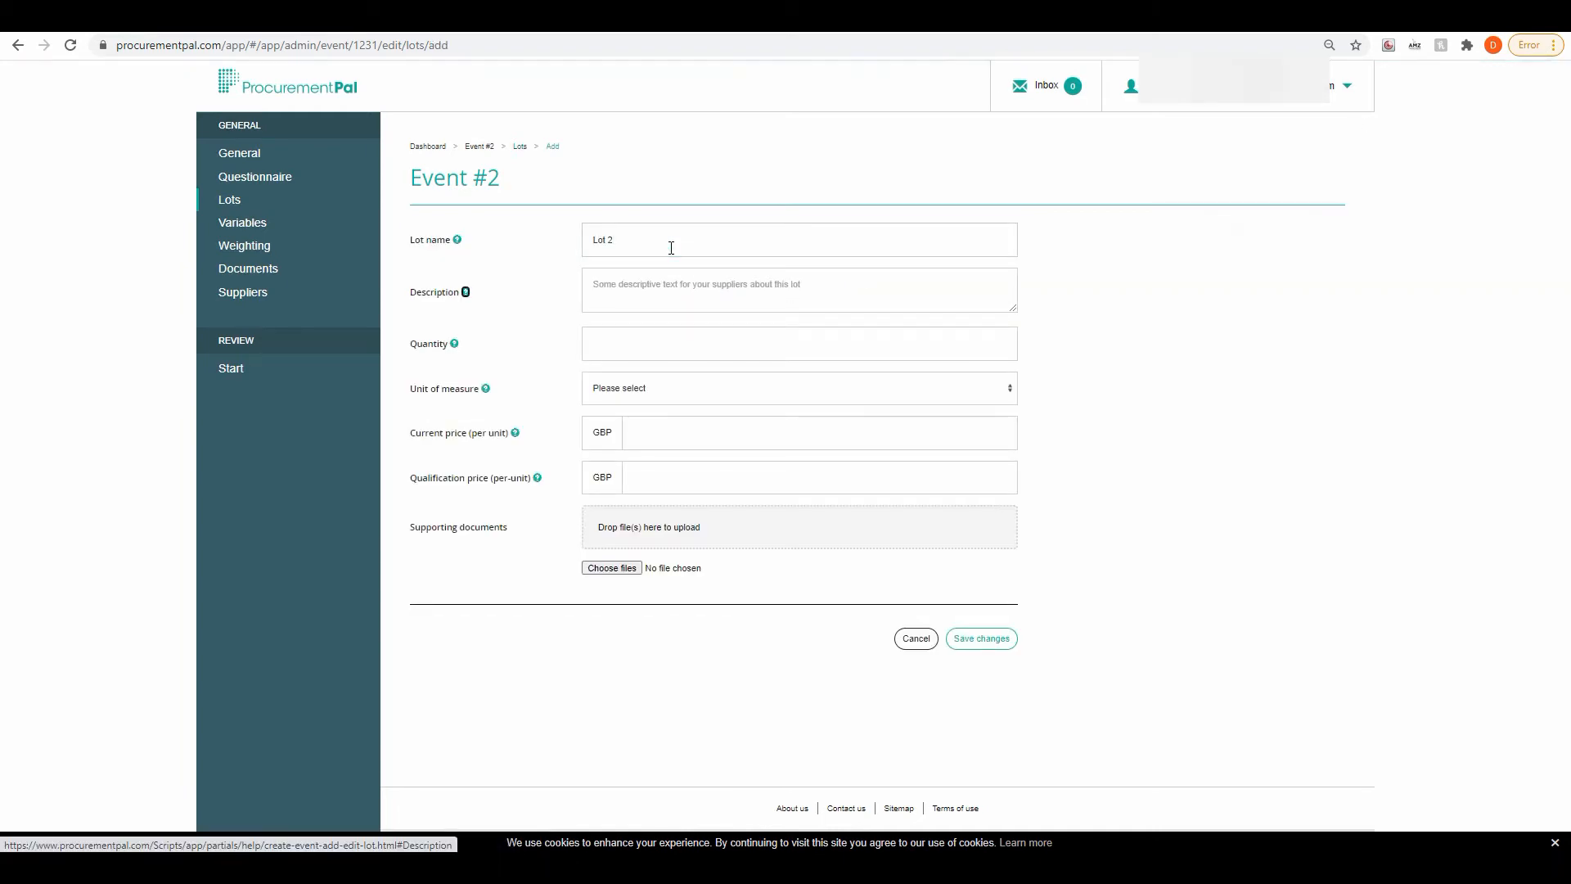
{"action": "key", "text": "Tab"}
{"action": "type", "text": "10"}
{"action": "key", "text": "Tab"}
{"action": "left_click", "coordinate": [650, 396]}
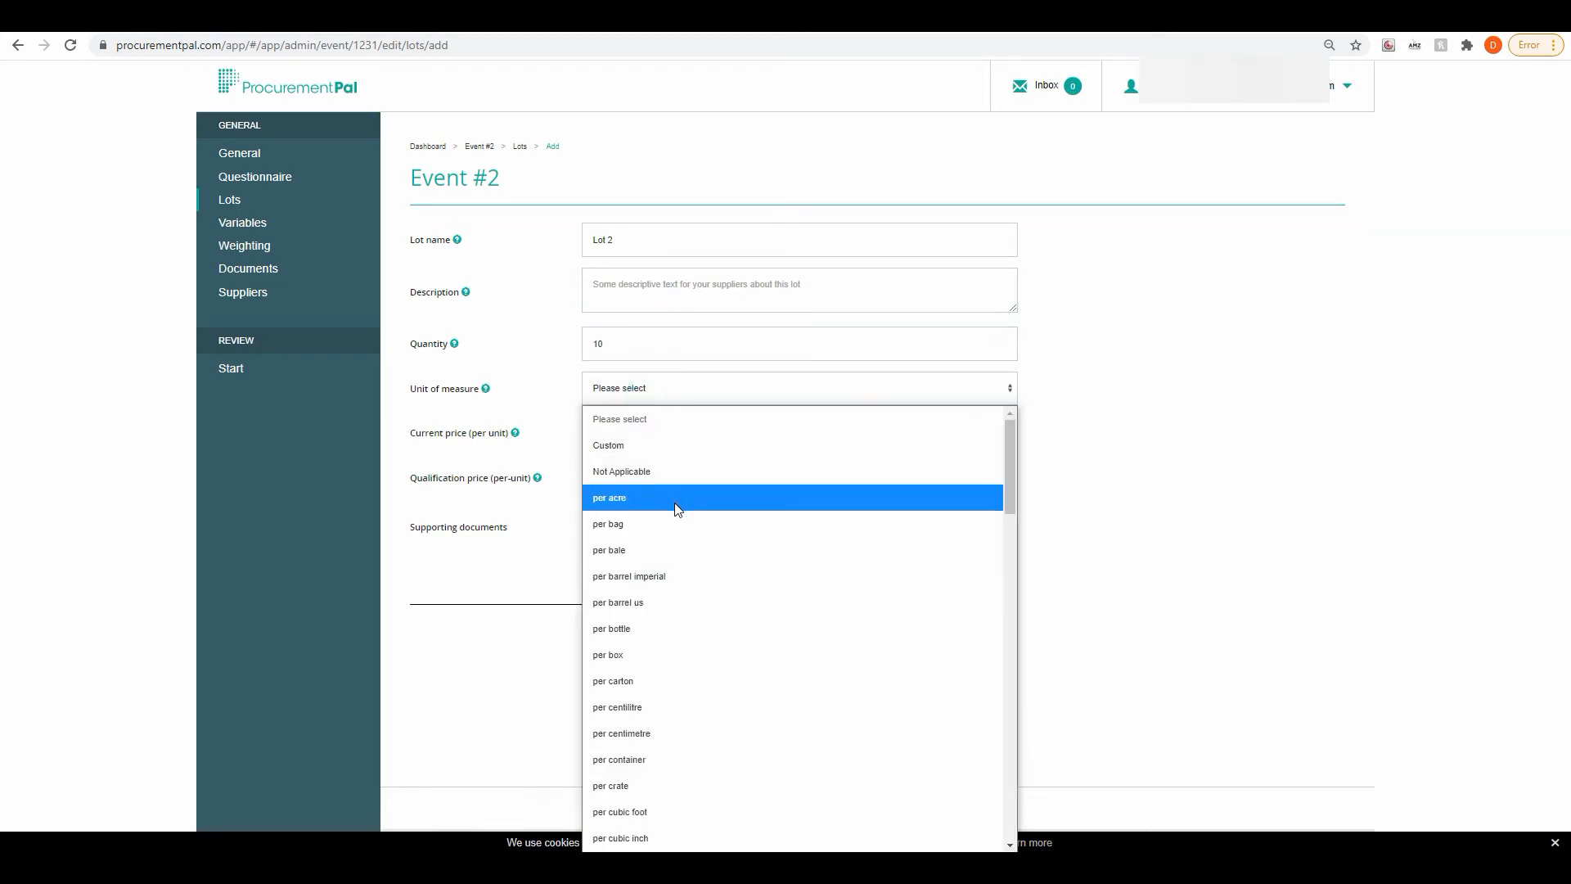
{"action": "scroll", "coordinate": [676, 524], "scroll_direction": "down", "scroll_amount": 5}
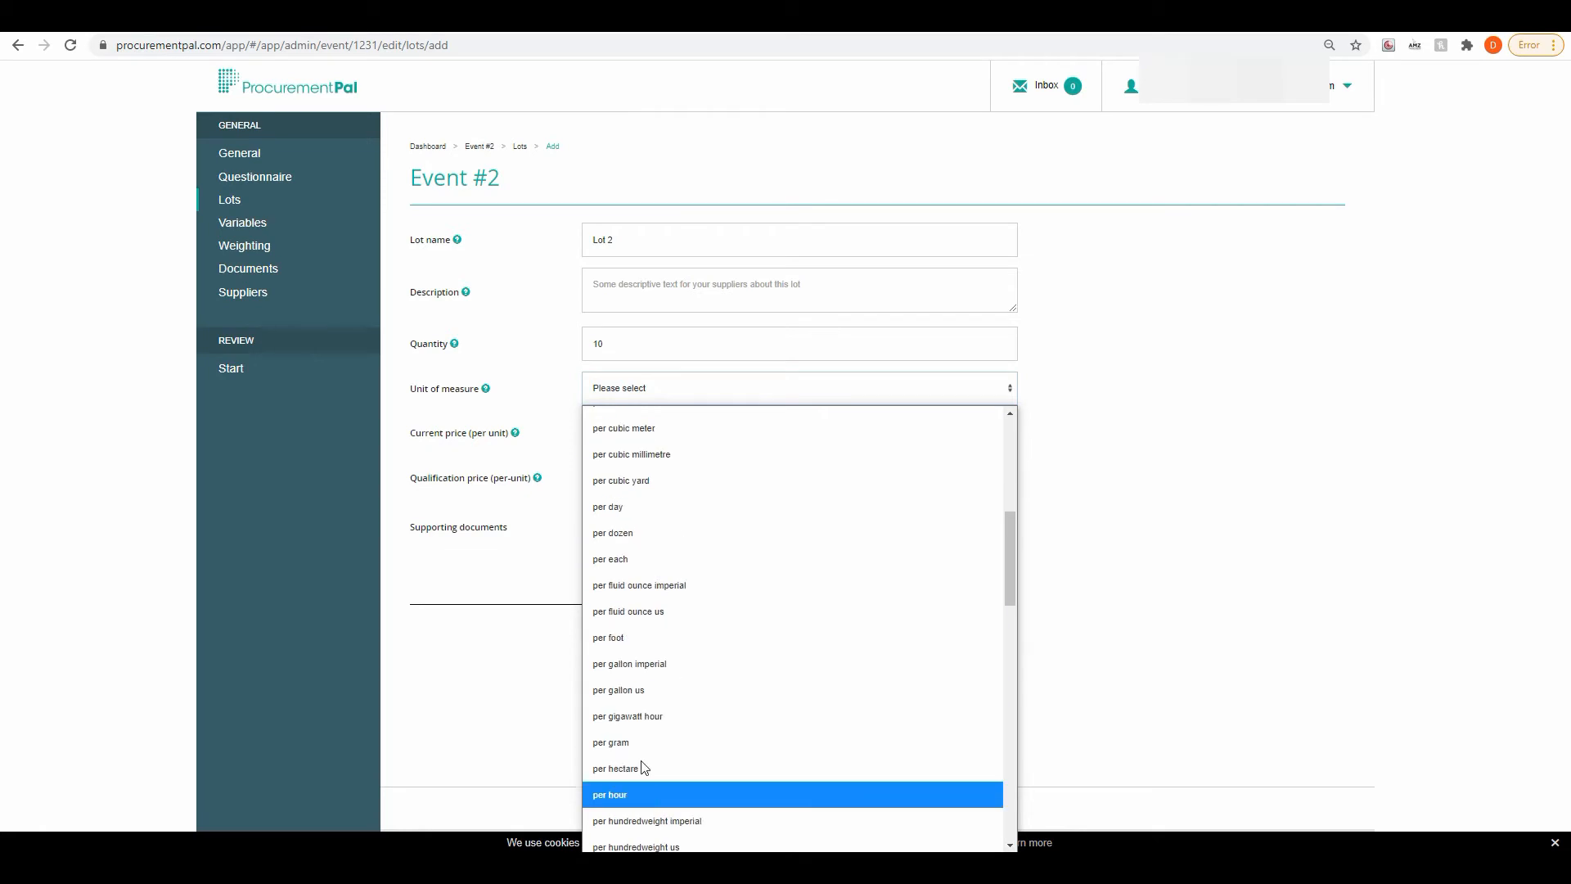
{"action": "left_click", "coordinate": [625, 564]}
Set Lot 2's current price to 1200 GBP and its qualification price to 1100 GBP per unit
{"action": "left_click", "coordinate": [642, 432]}
{"action": "type", "text": "1200"}
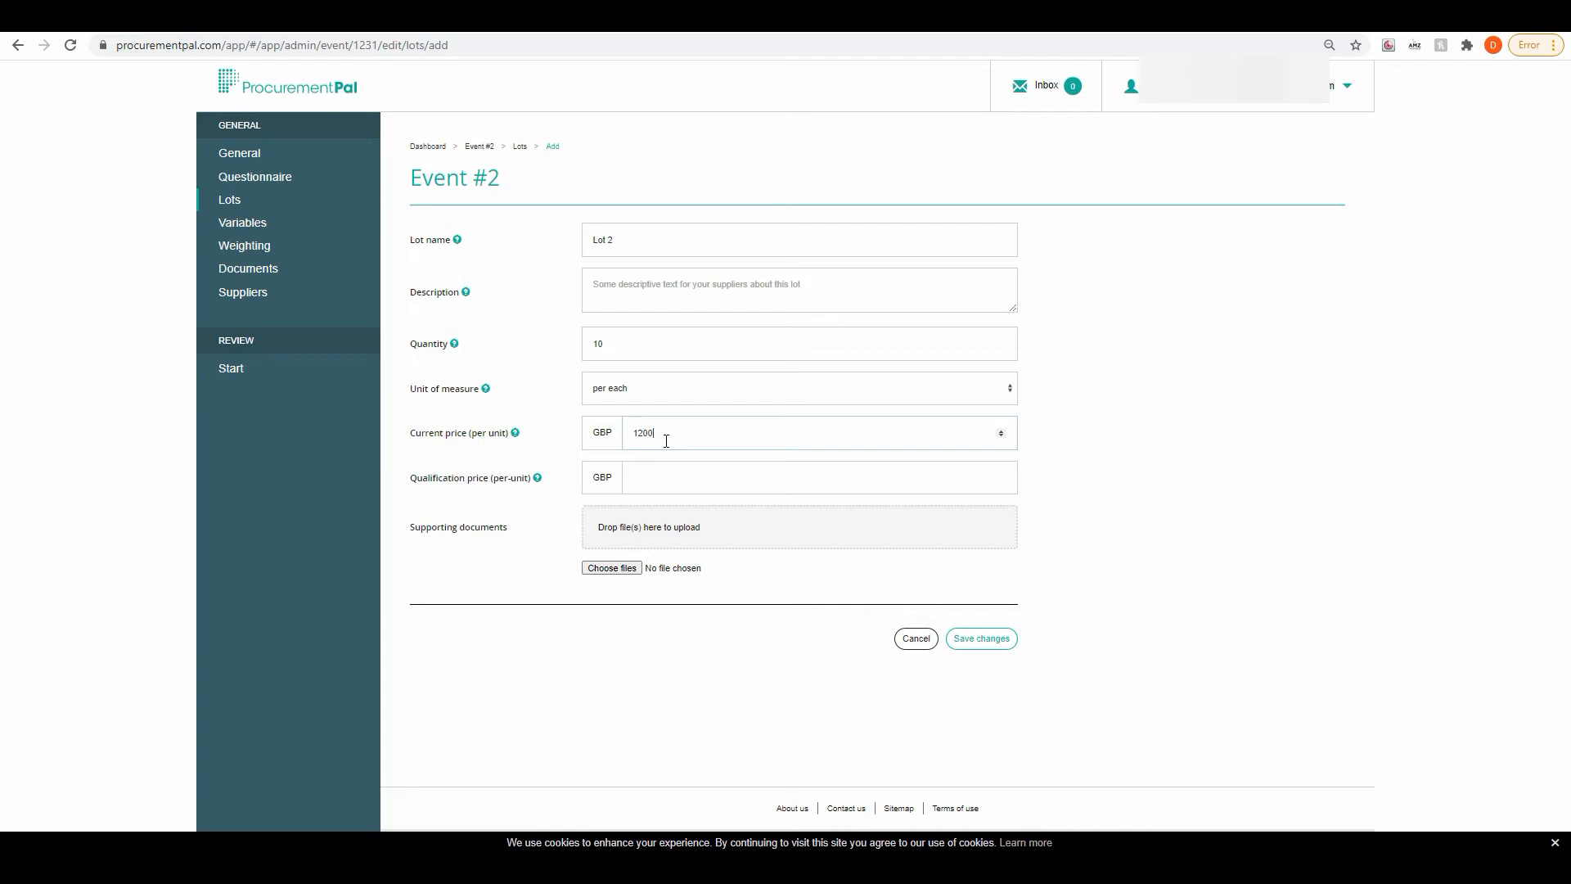
{"action": "key", "text": "Tab"}
{"action": "key", "text": "Tab"}
{"action": "type", "text": "1100"}
Attach the Lot 2 Specification document to the second lot and save it
{"action": "left_click", "coordinate": [605, 567]}
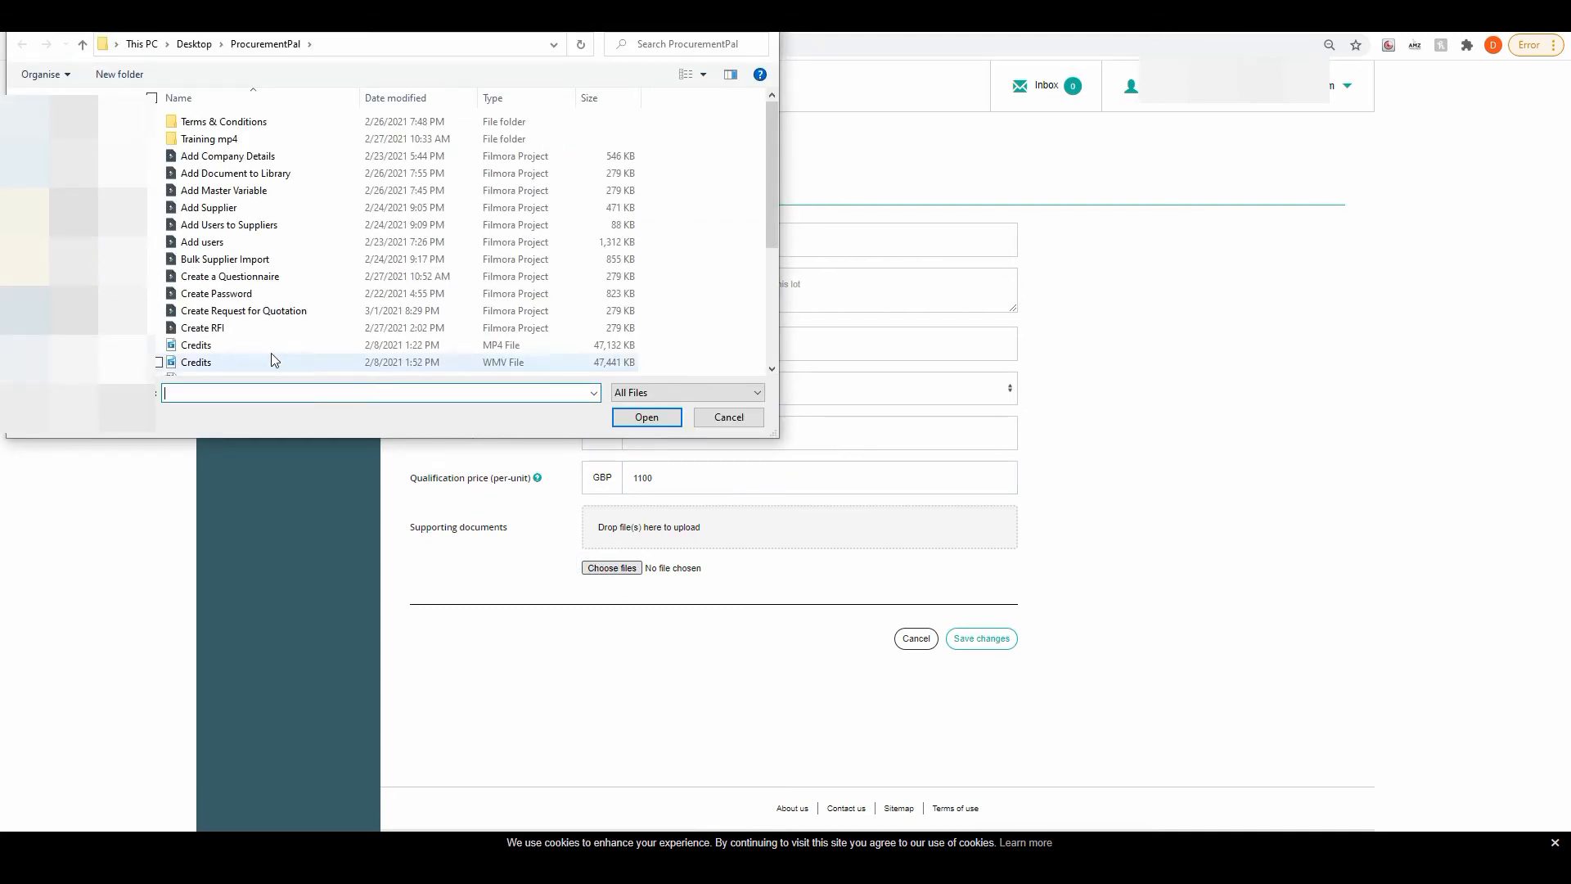
{"action": "scroll", "coordinate": [237, 246], "scroll_direction": "down", "scroll_amount": 3}
{"action": "left_click", "coordinate": [224, 301]}
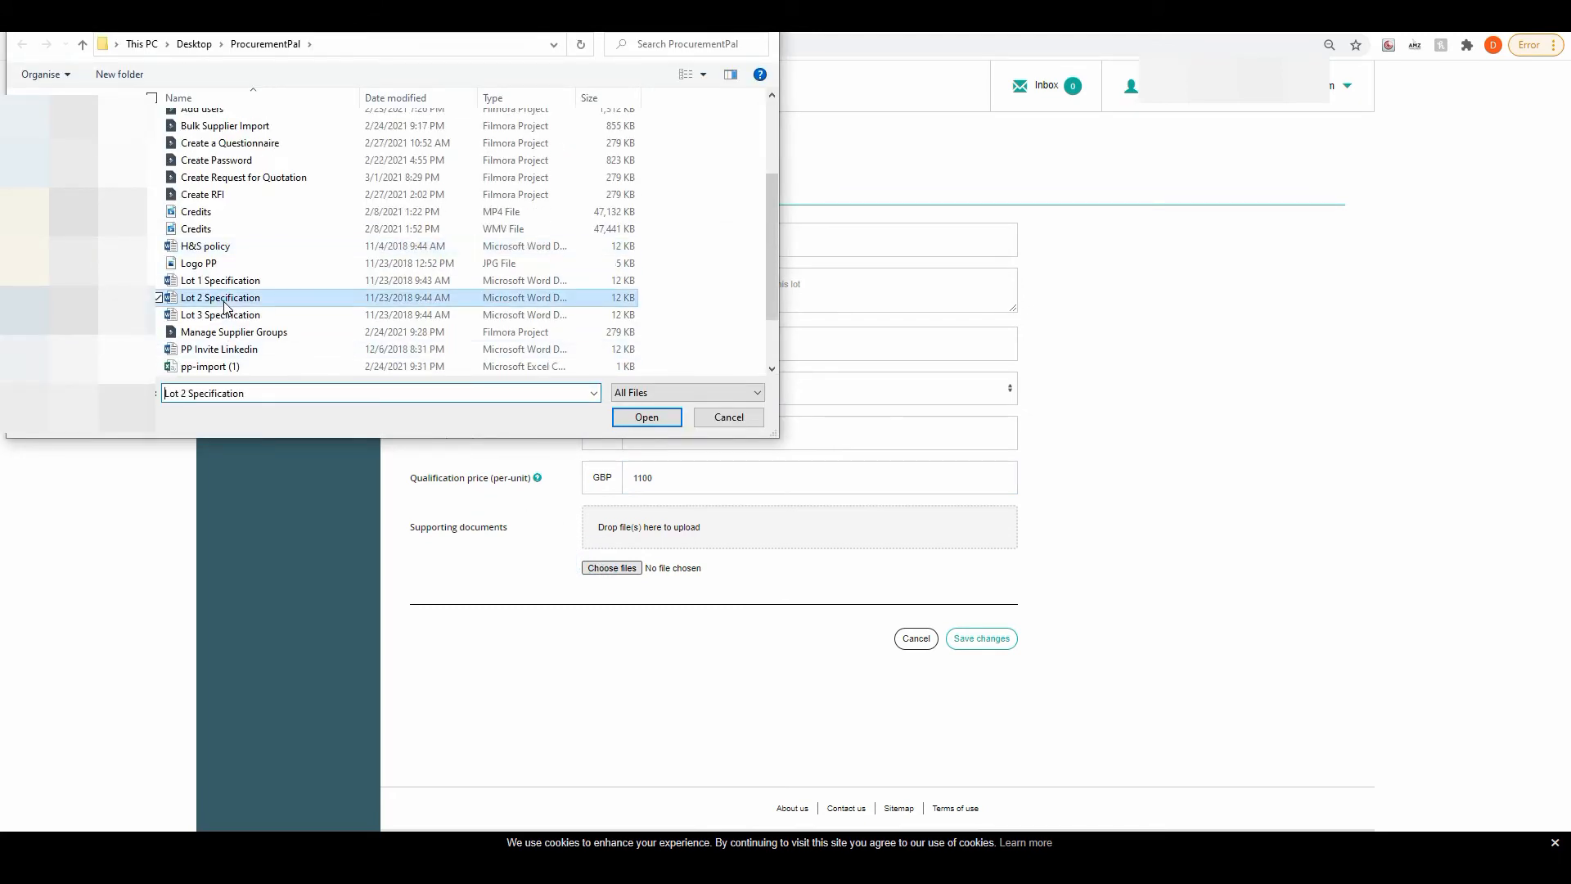
{"action": "left_click", "coordinate": [646, 419]}
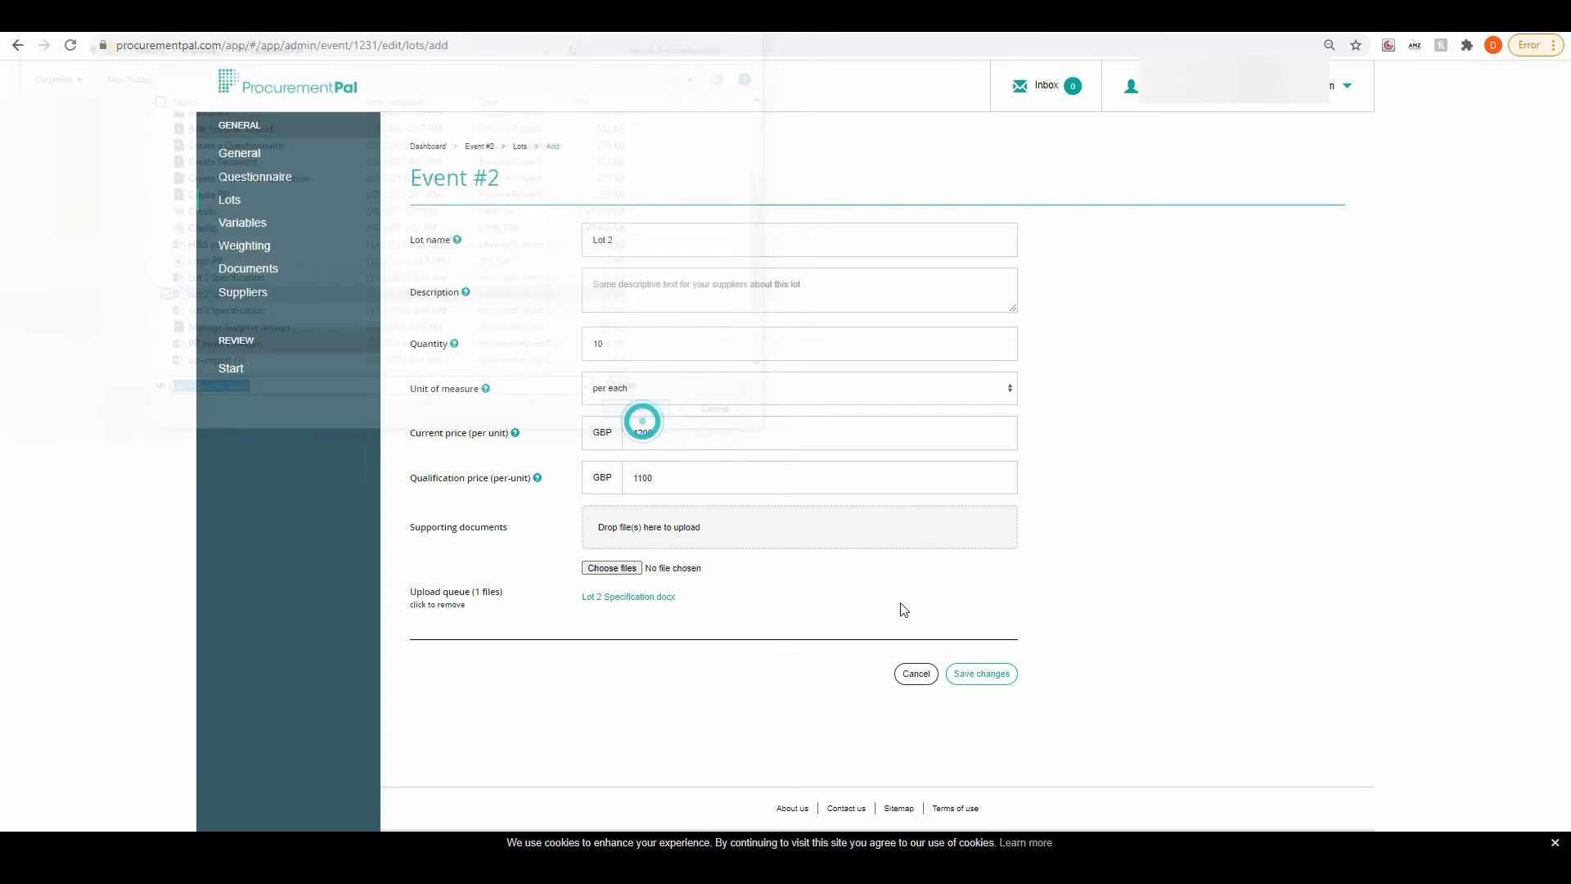
{"action": "left_click", "coordinate": [981, 679]}
Add a third lot named Lot 3 with a quantity of 25 and the unit of measure per each
{"action": "left_click", "coordinate": [982, 231]}
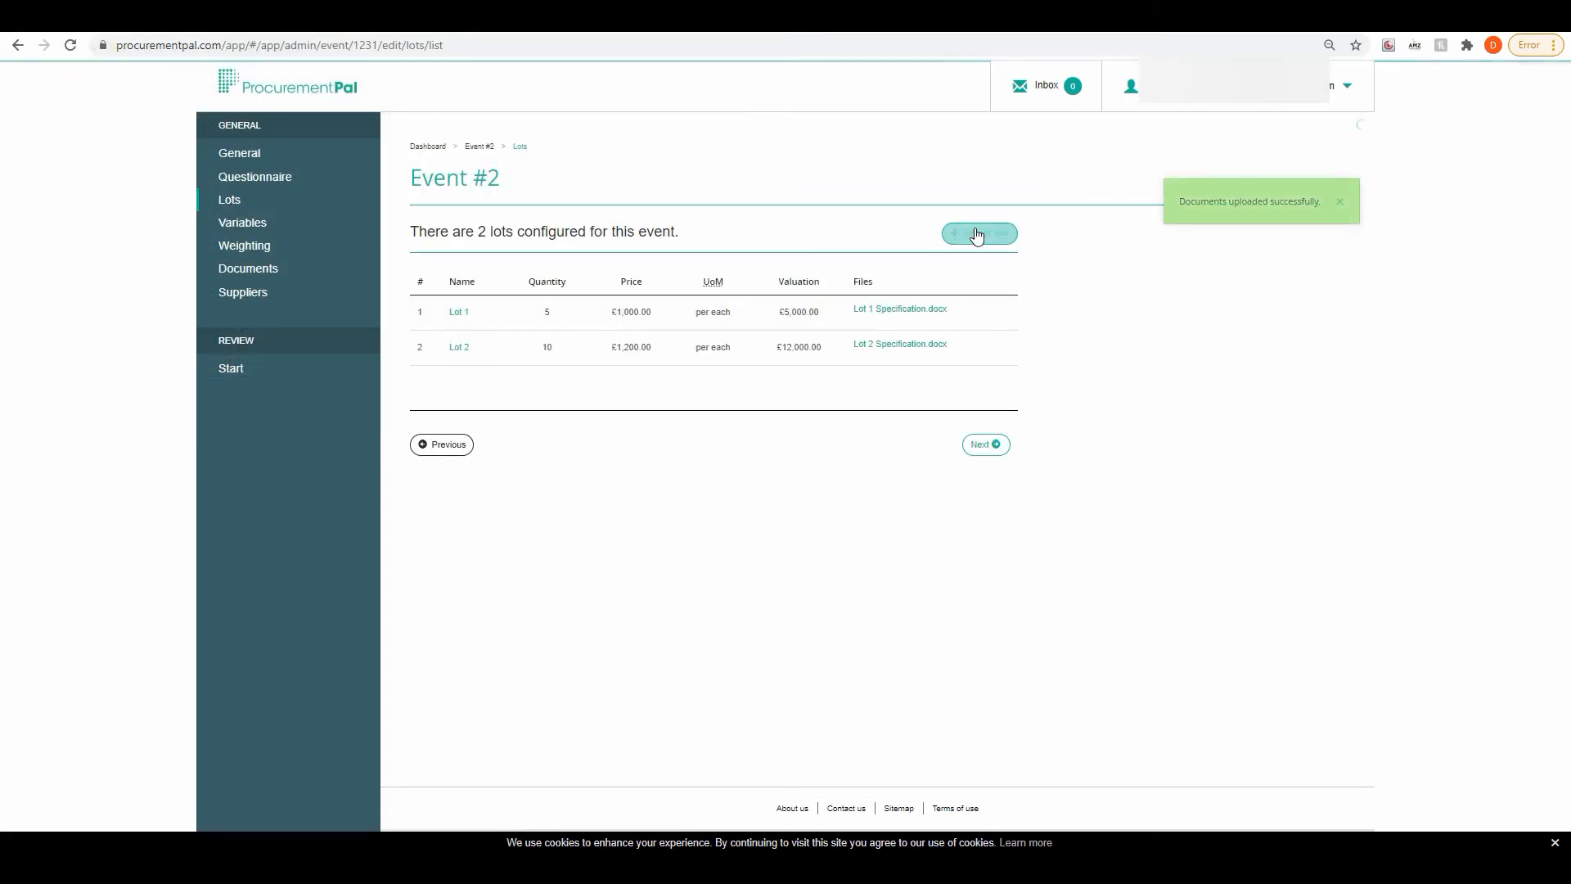
{"action": "left_click", "coordinate": [626, 238]}
{"action": "type", "text": "Lot 3"}
{"action": "key", "text": "Tab"}
{"action": "key", "text": "Tab"}
{"action": "key", "text": "Tab"}
{"action": "key", "text": "Tab"}
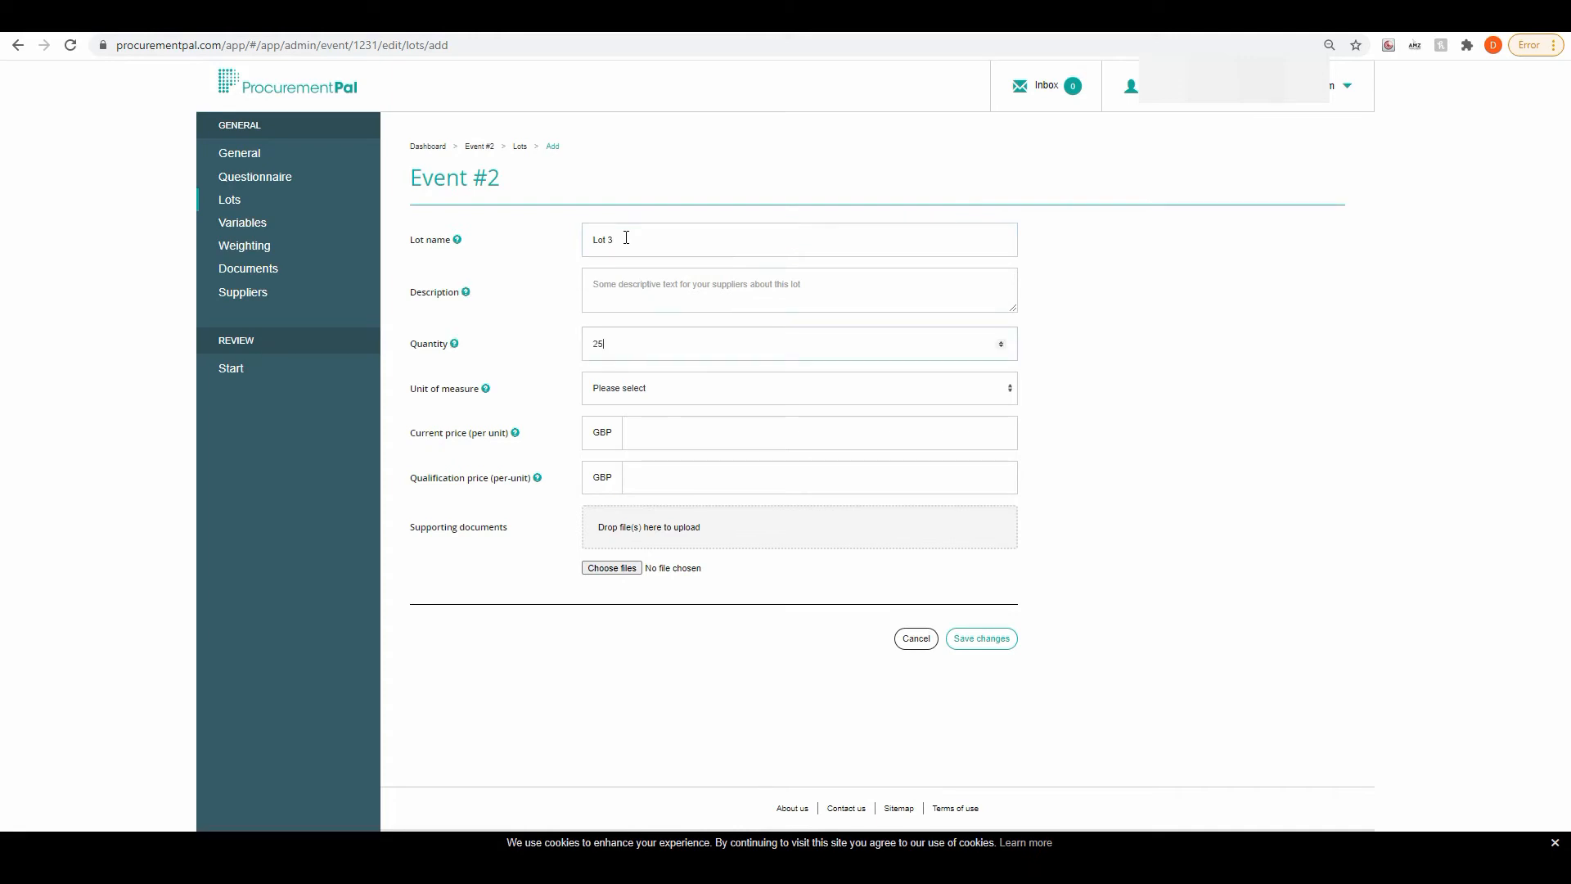
{"action": "left_click", "coordinate": [691, 392]}
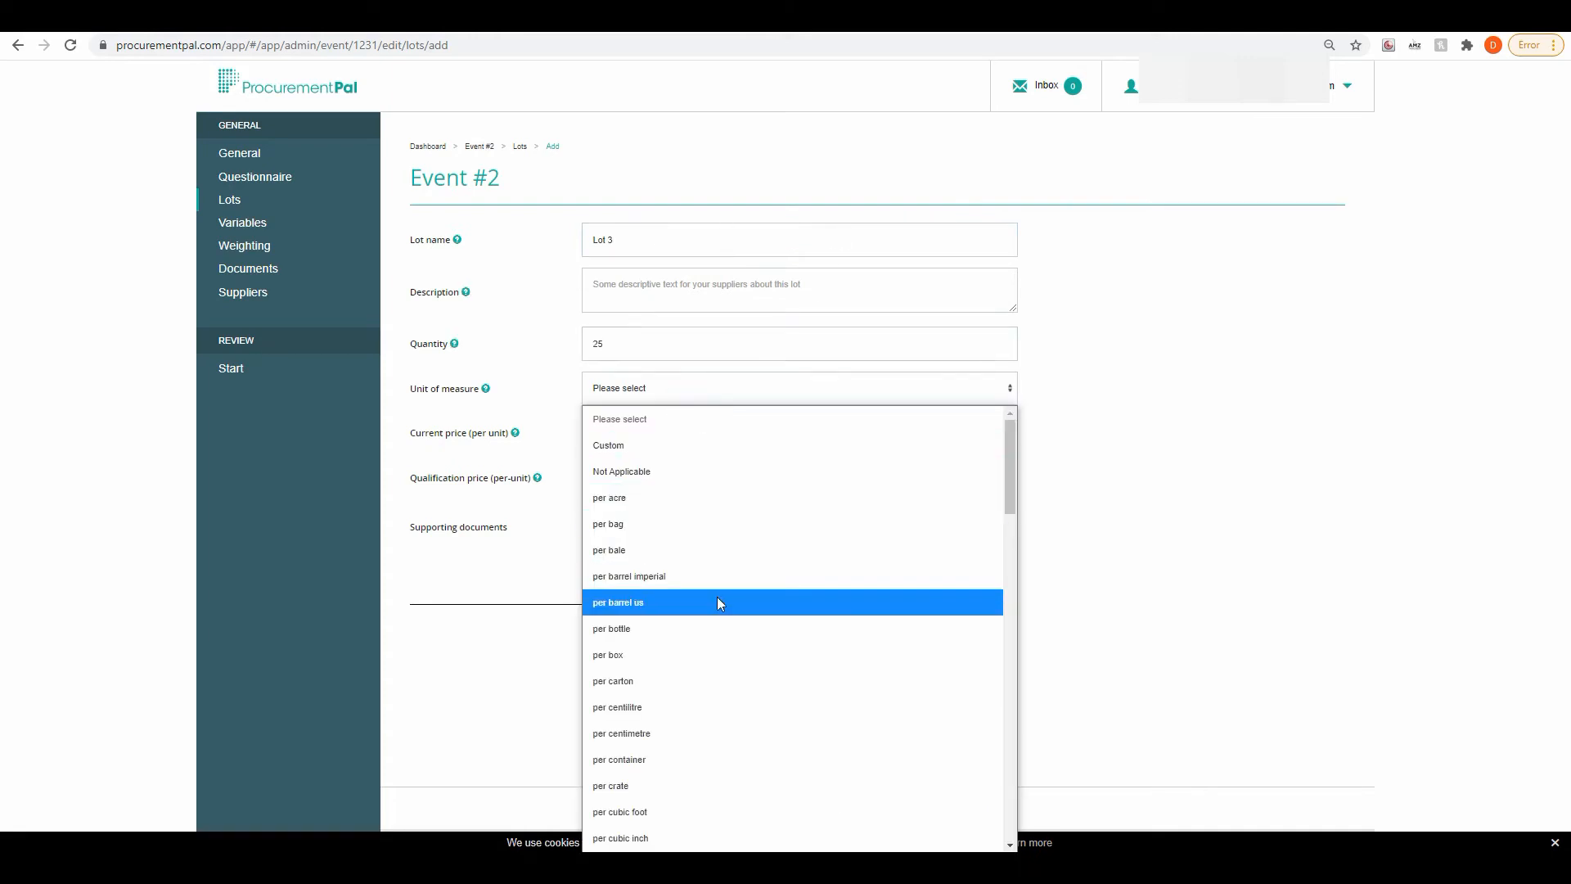
{"action": "scroll", "coordinate": [709, 625], "scroll_direction": "down", "scroll_amount": 5}
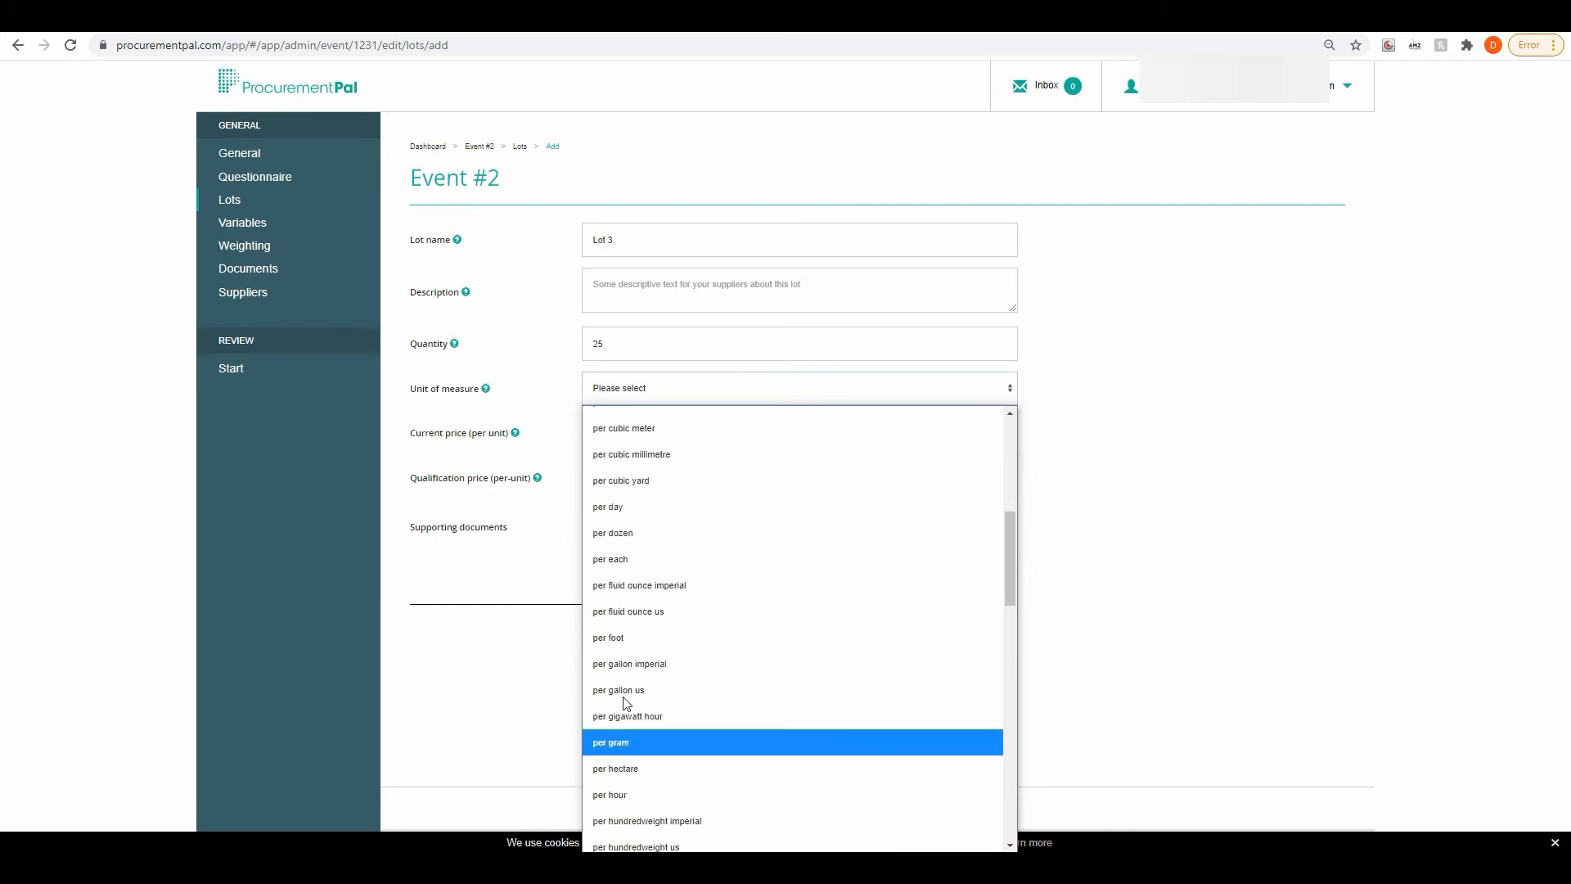
{"action": "left_click", "coordinate": [656, 559]}
Set Lot 3's current price to 1500 GBP and its qualification price to 1200 GBP per unit
{"action": "left_click", "coordinate": [641, 441]}
{"action": "type", "text": "1500"}
{"action": "left_click", "coordinate": [649, 475]}
{"action": "type", "text": "1200"}
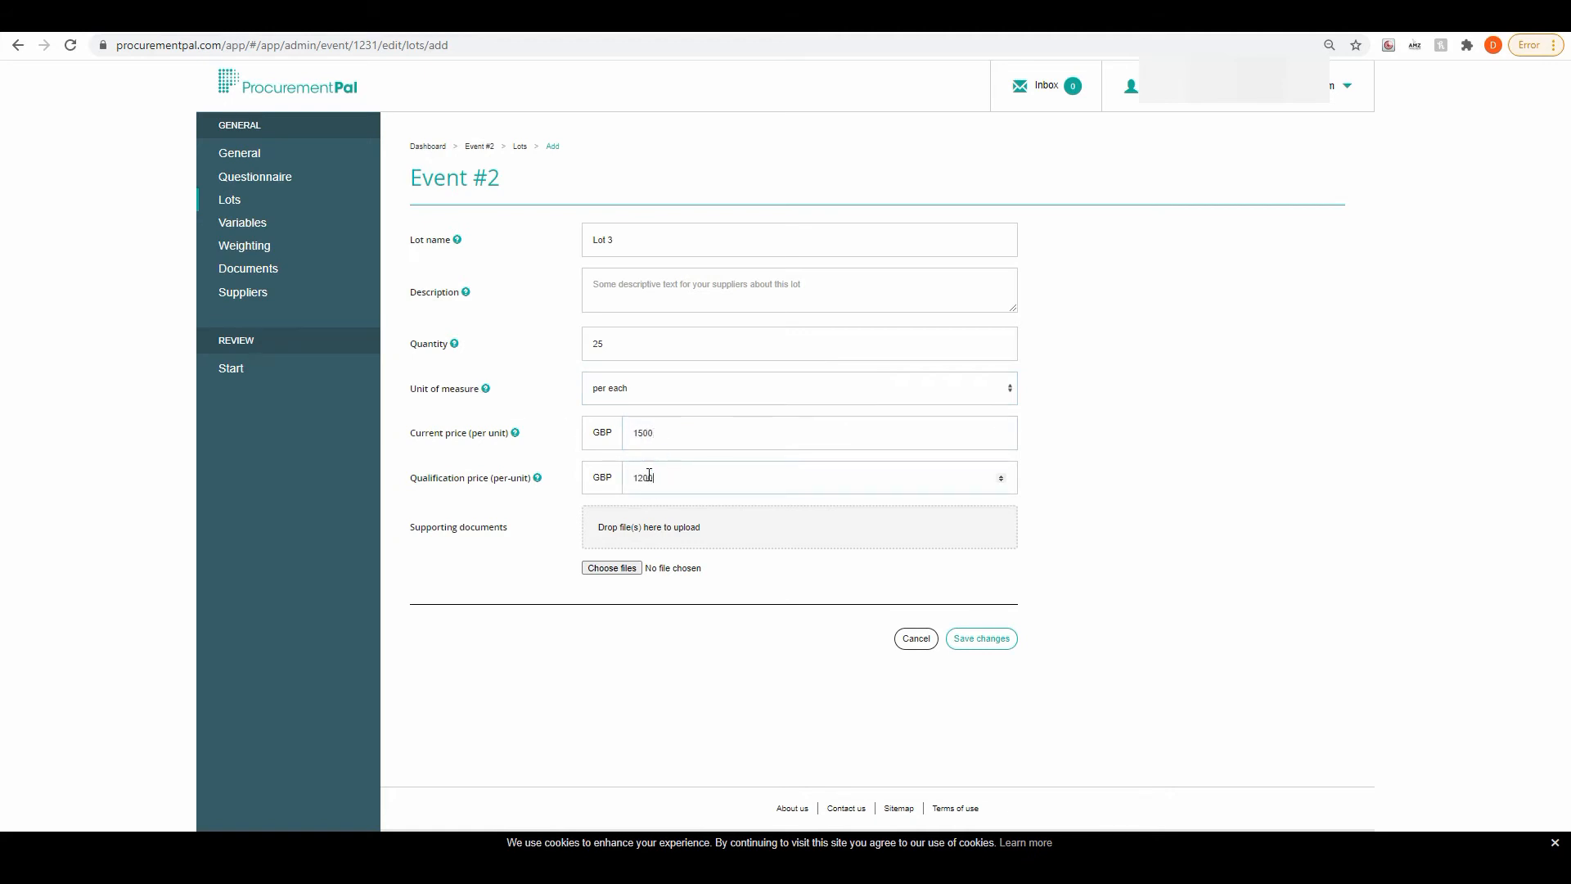
Attach the Lot 3 Specification document to the third lot and save it
{"action": "left_click", "coordinate": [600, 566]}
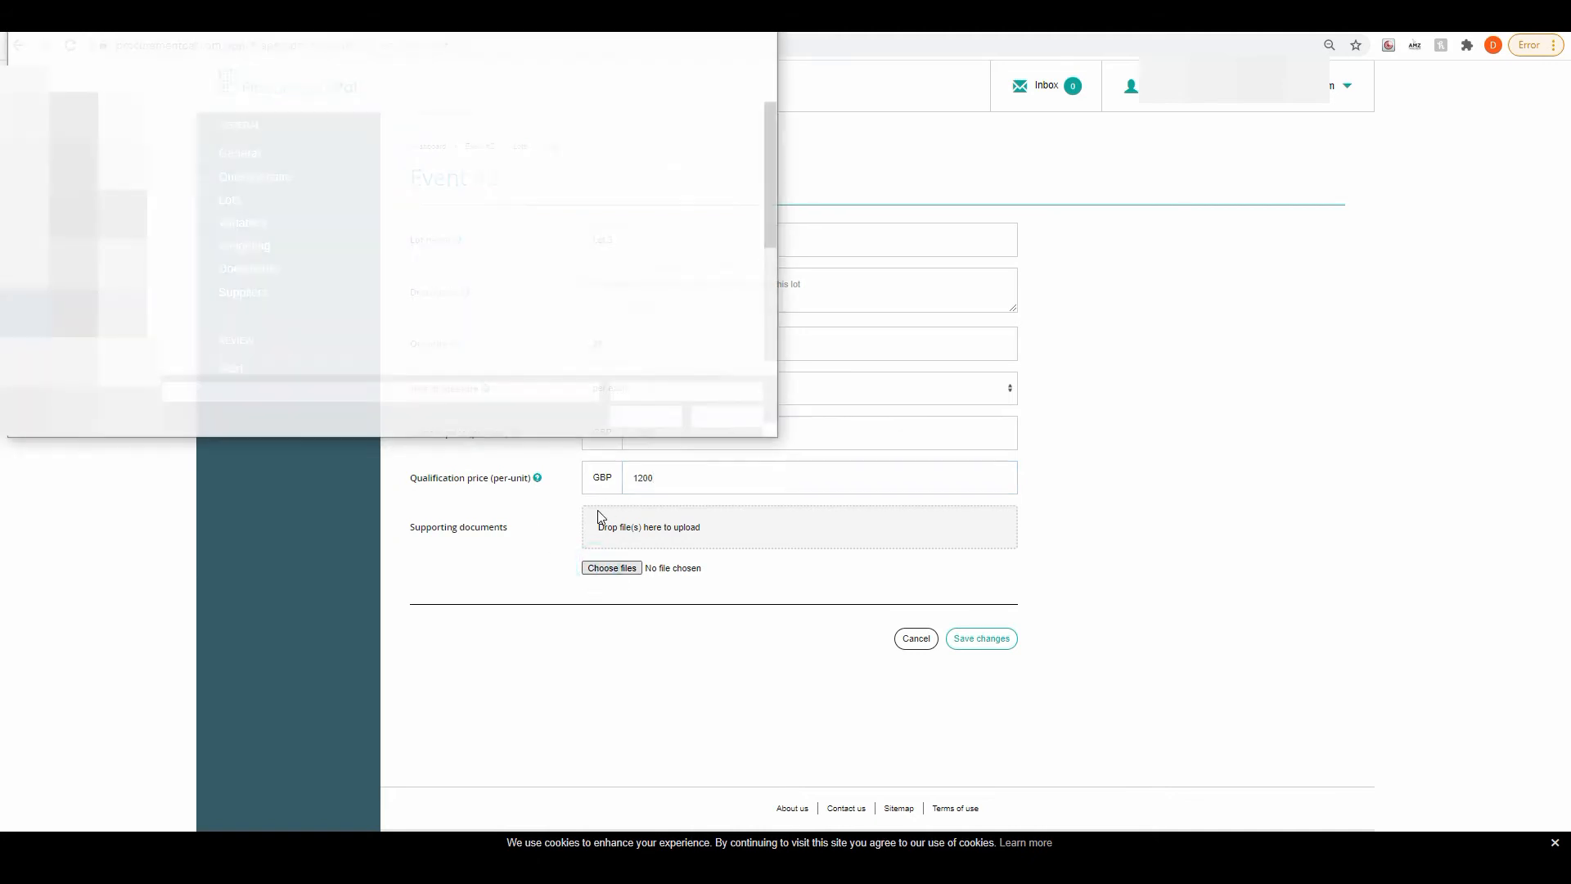
{"action": "scroll", "coordinate": [328, 322], "scroll_direction": "down", "scroll_amount": 3}
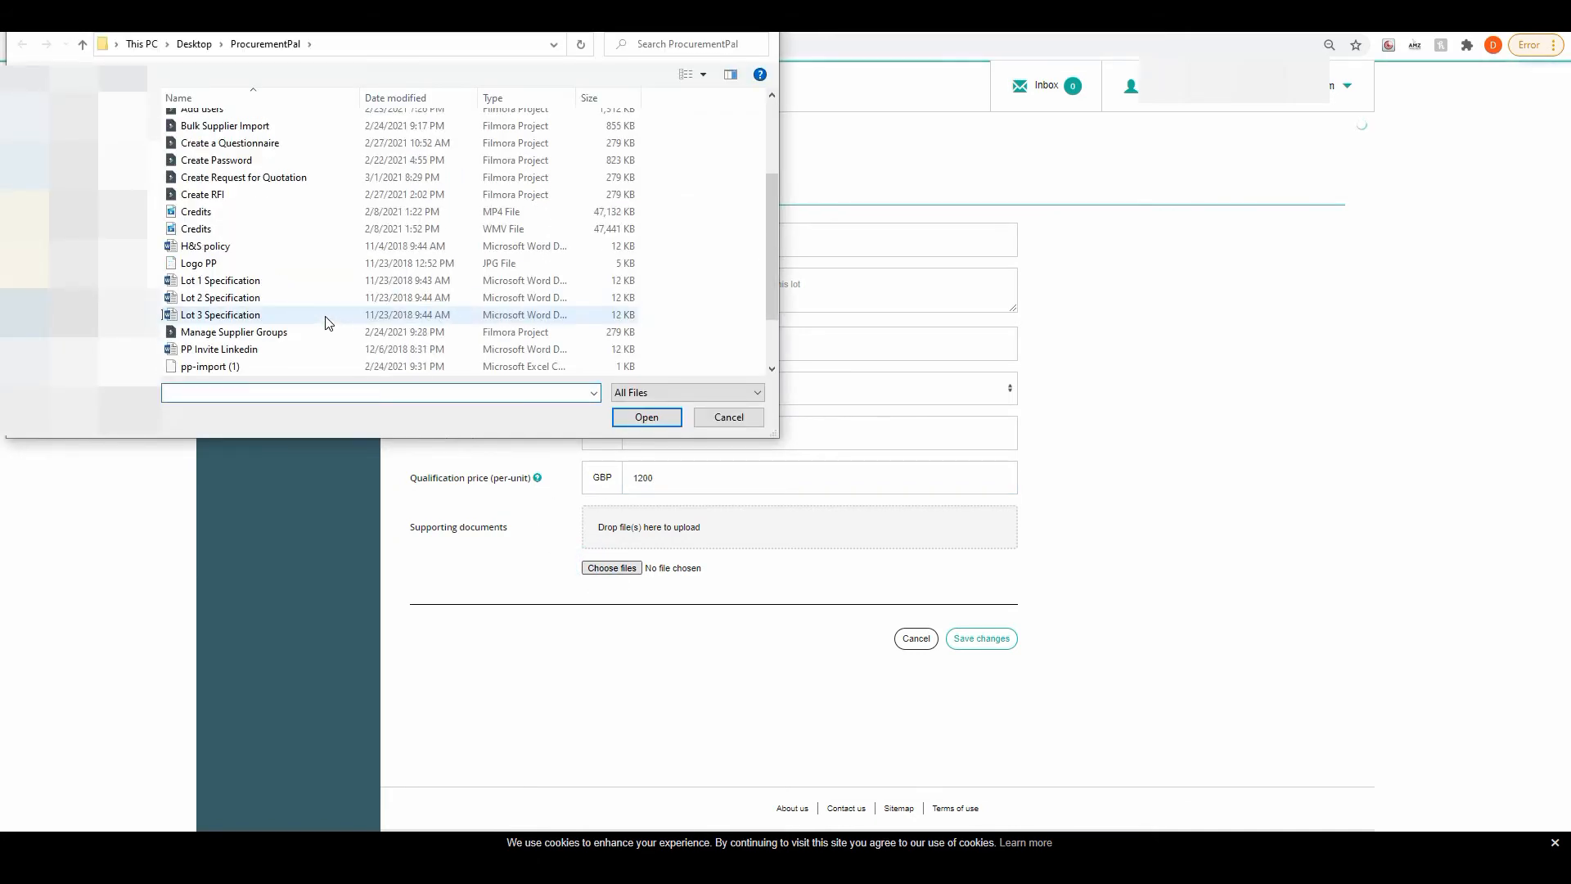
{"action": "left_click", "coordinate": [264, 316]}
{"action": "left_click", "coordinate": [646, 417]}
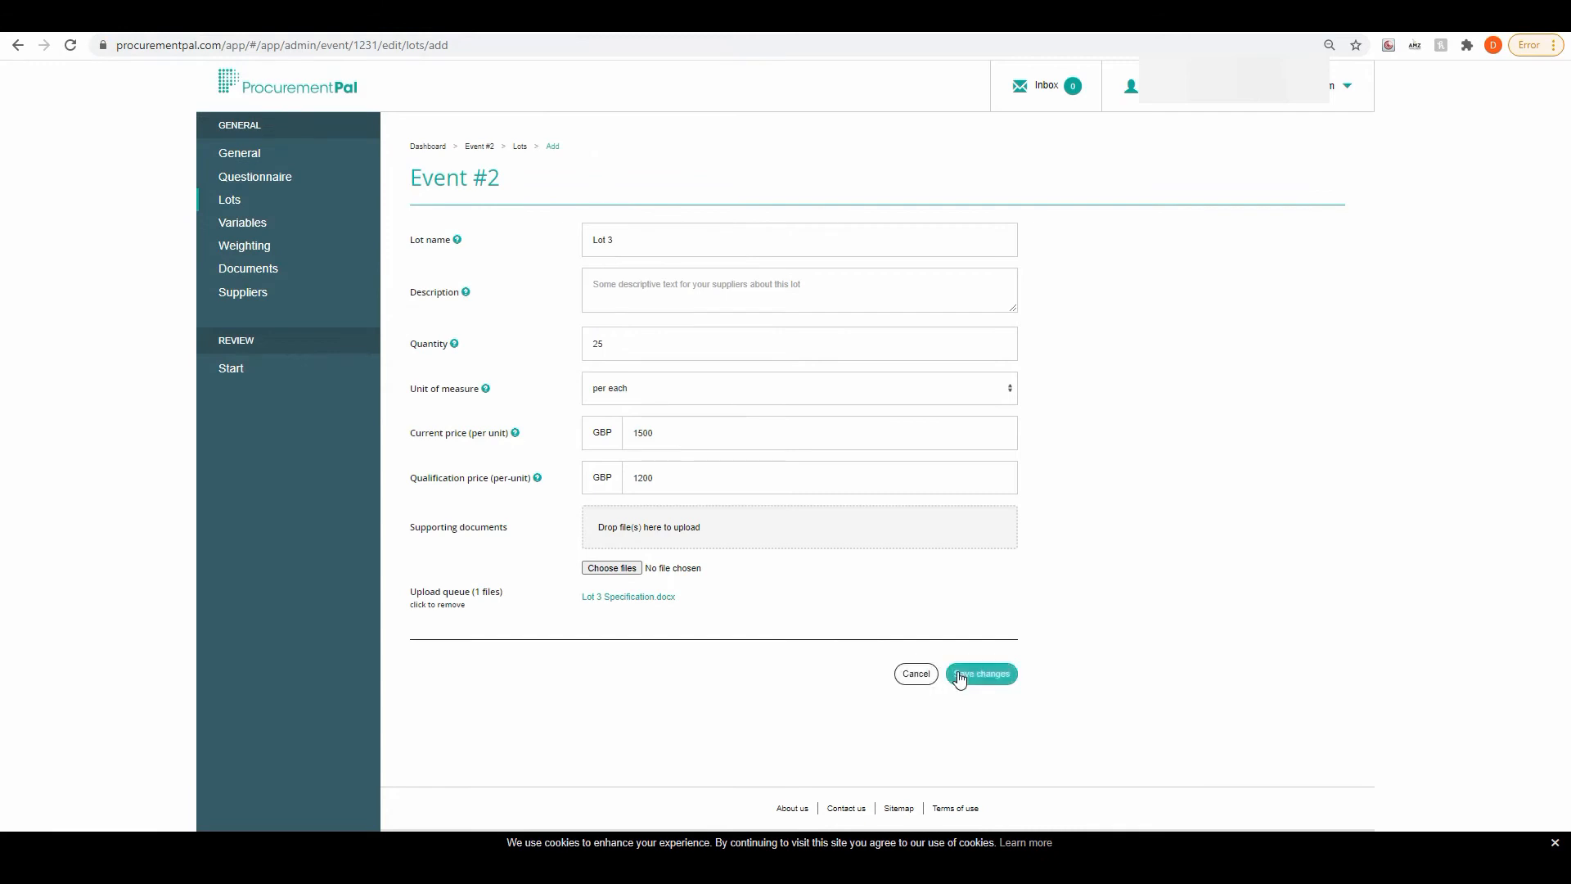
{"action": "left_click", "coordinate": [974, 673]}
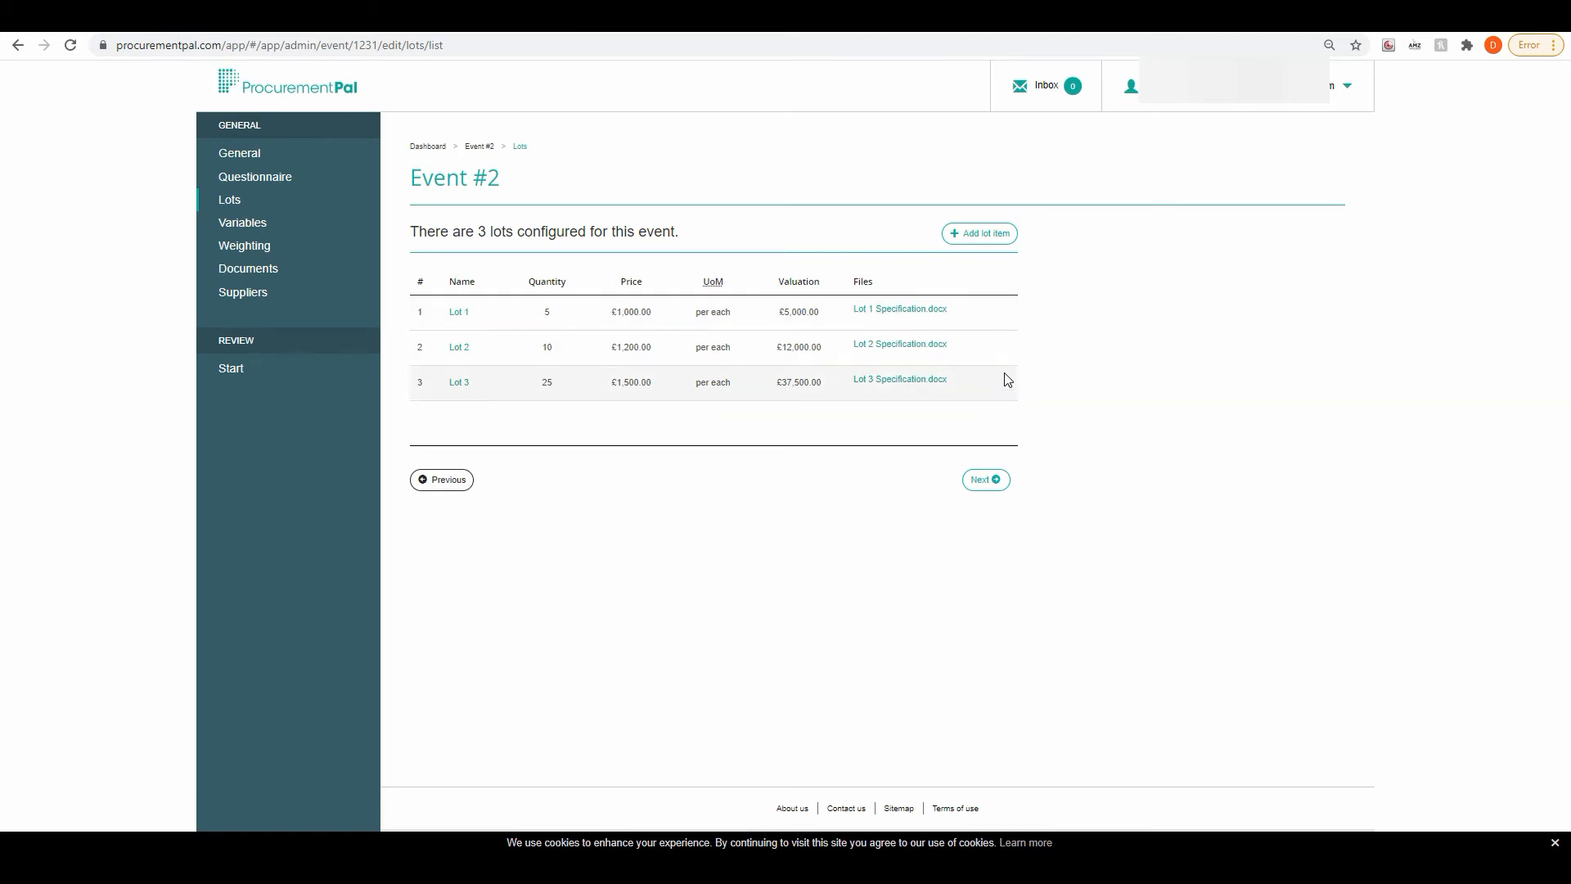
Add an event variable of type Measured - per lot and name it Lead Time
{"action": "left_click", "coordinate": [998, 484]}
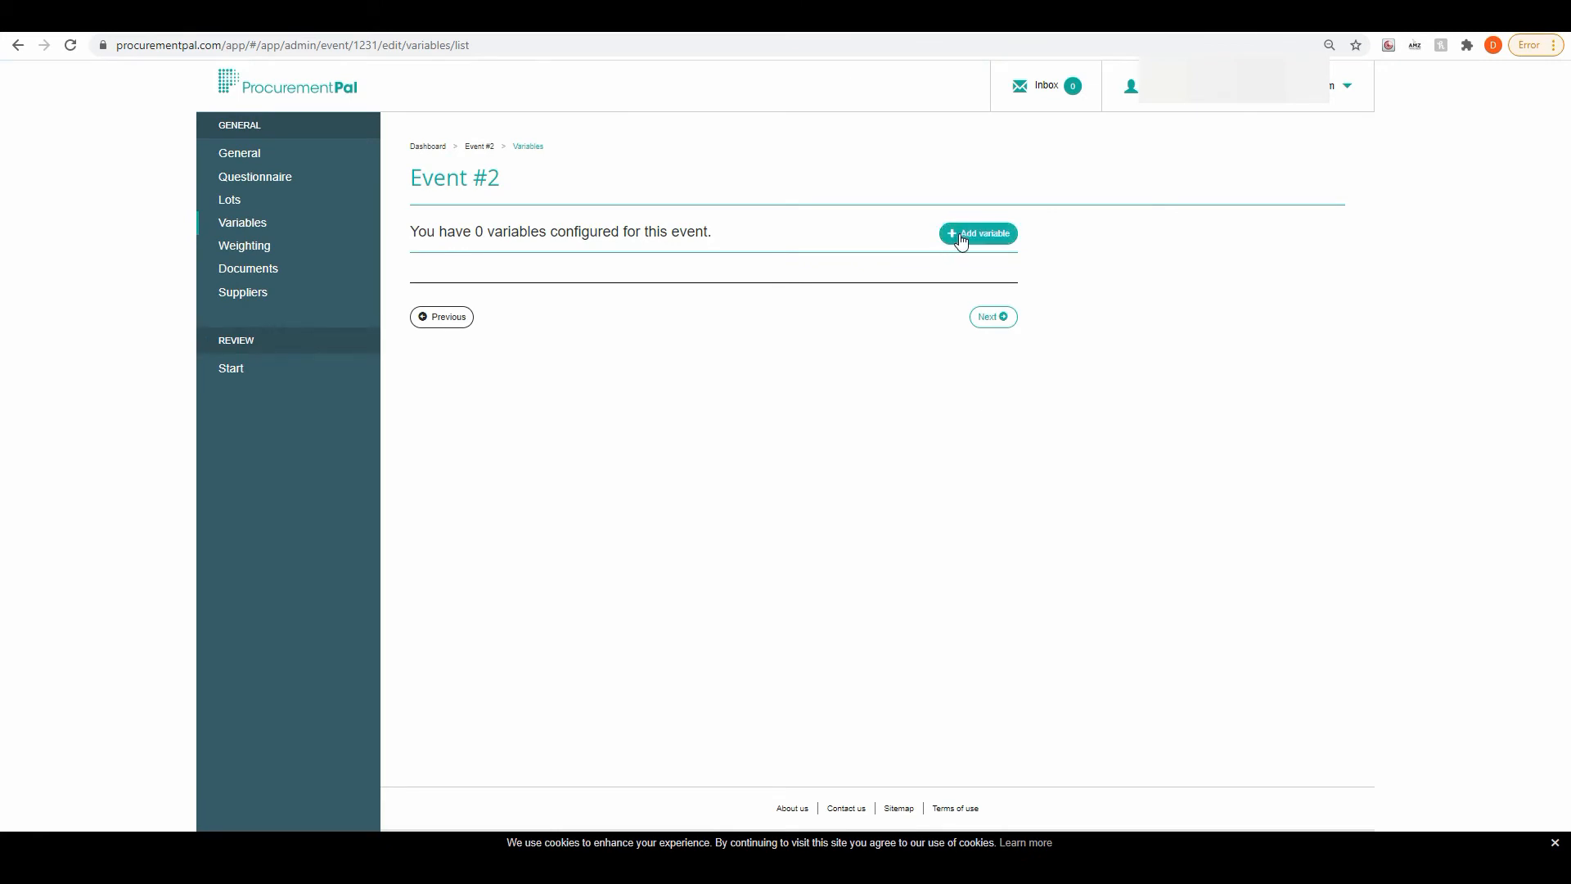
{"action": "left_click", "coordinate": [962, 240]}
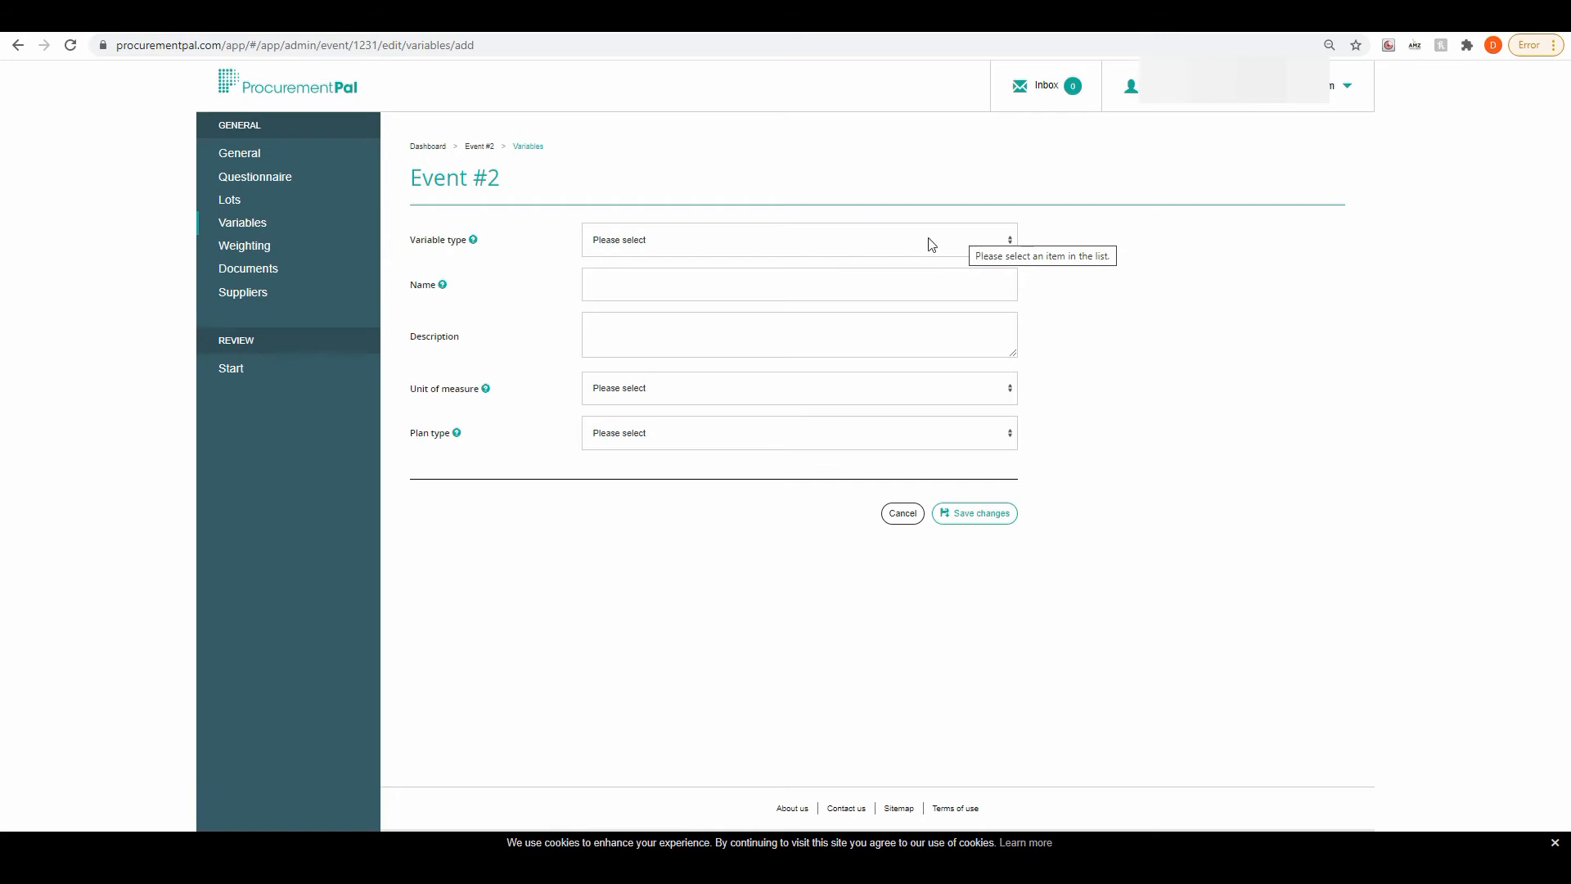
{"action": "left_click", "coordinate": [931, 244]}
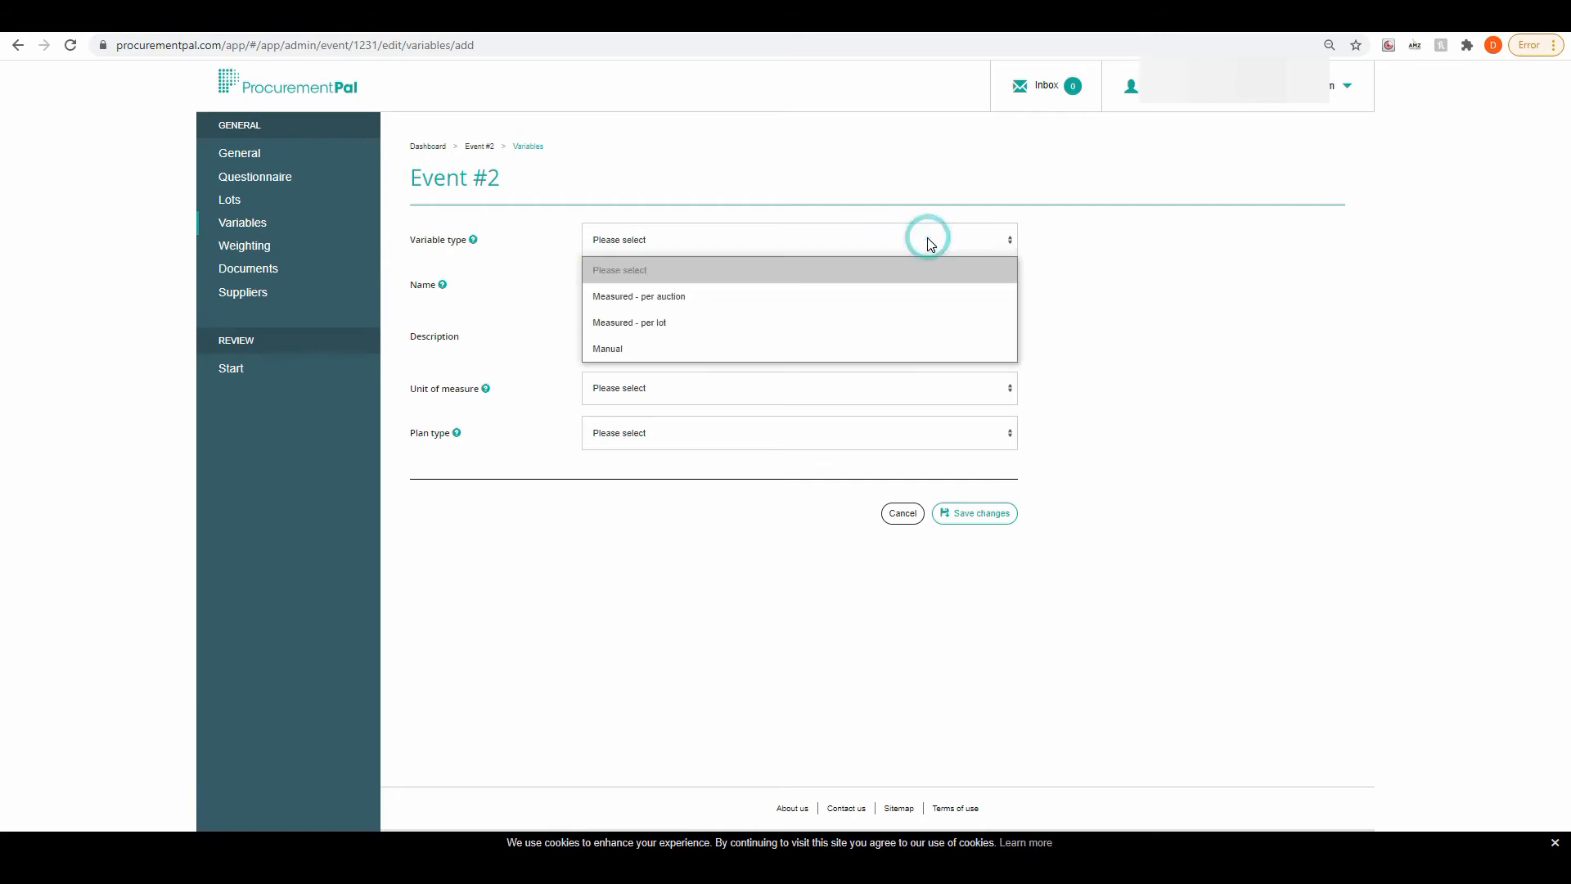
{"action": "left_click", "coordinate": [644, 321]}
{"action": "left_click", "coordinate": [648, 295]}
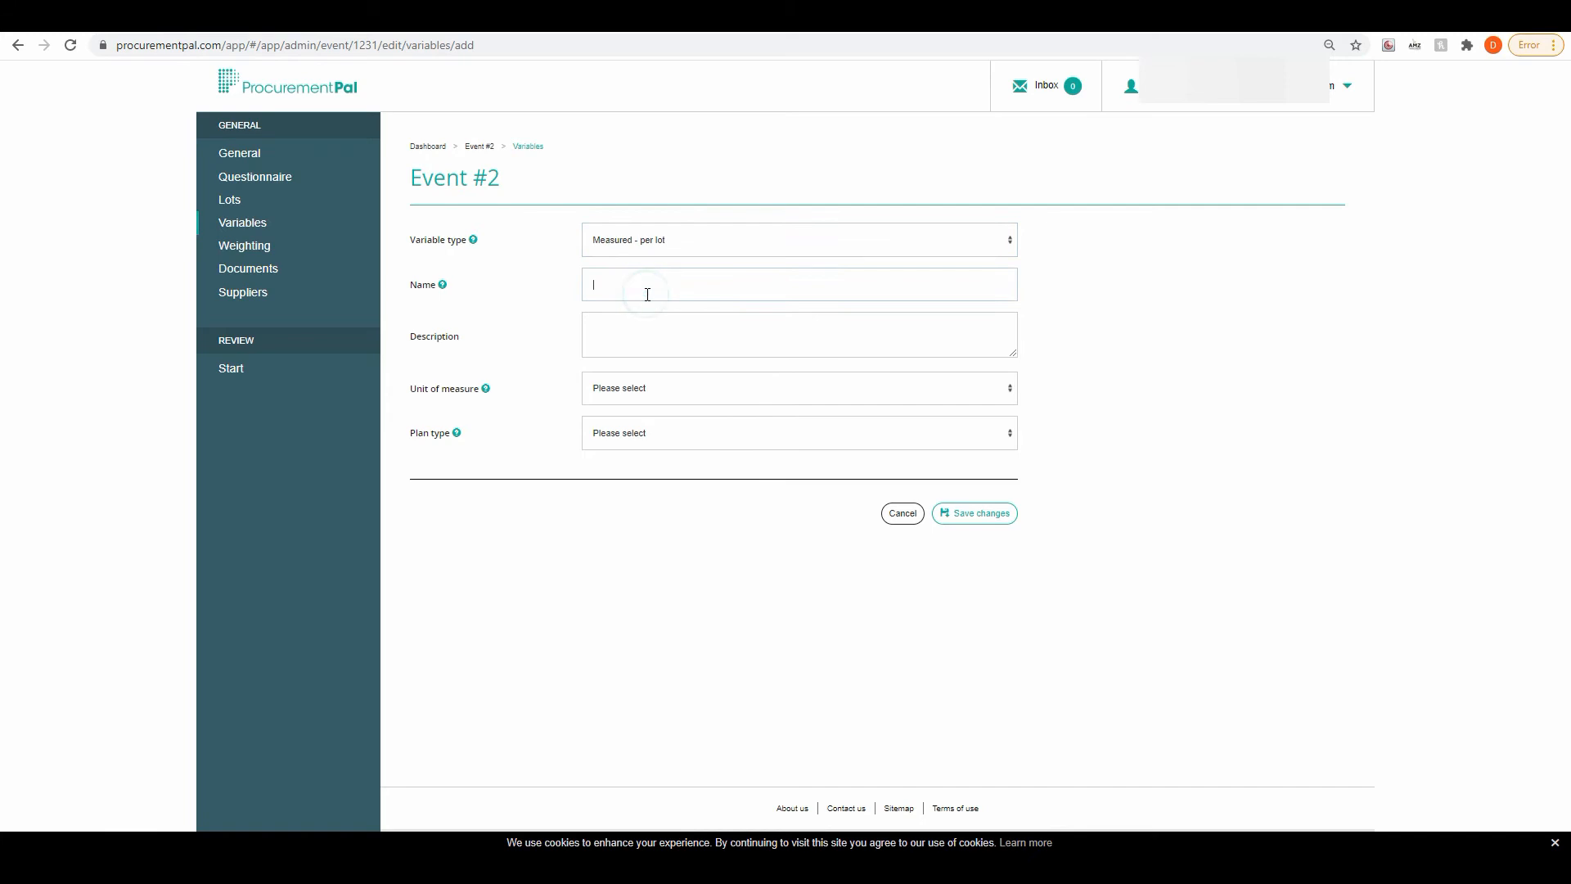
{"action": "type", "text": "Lead "}
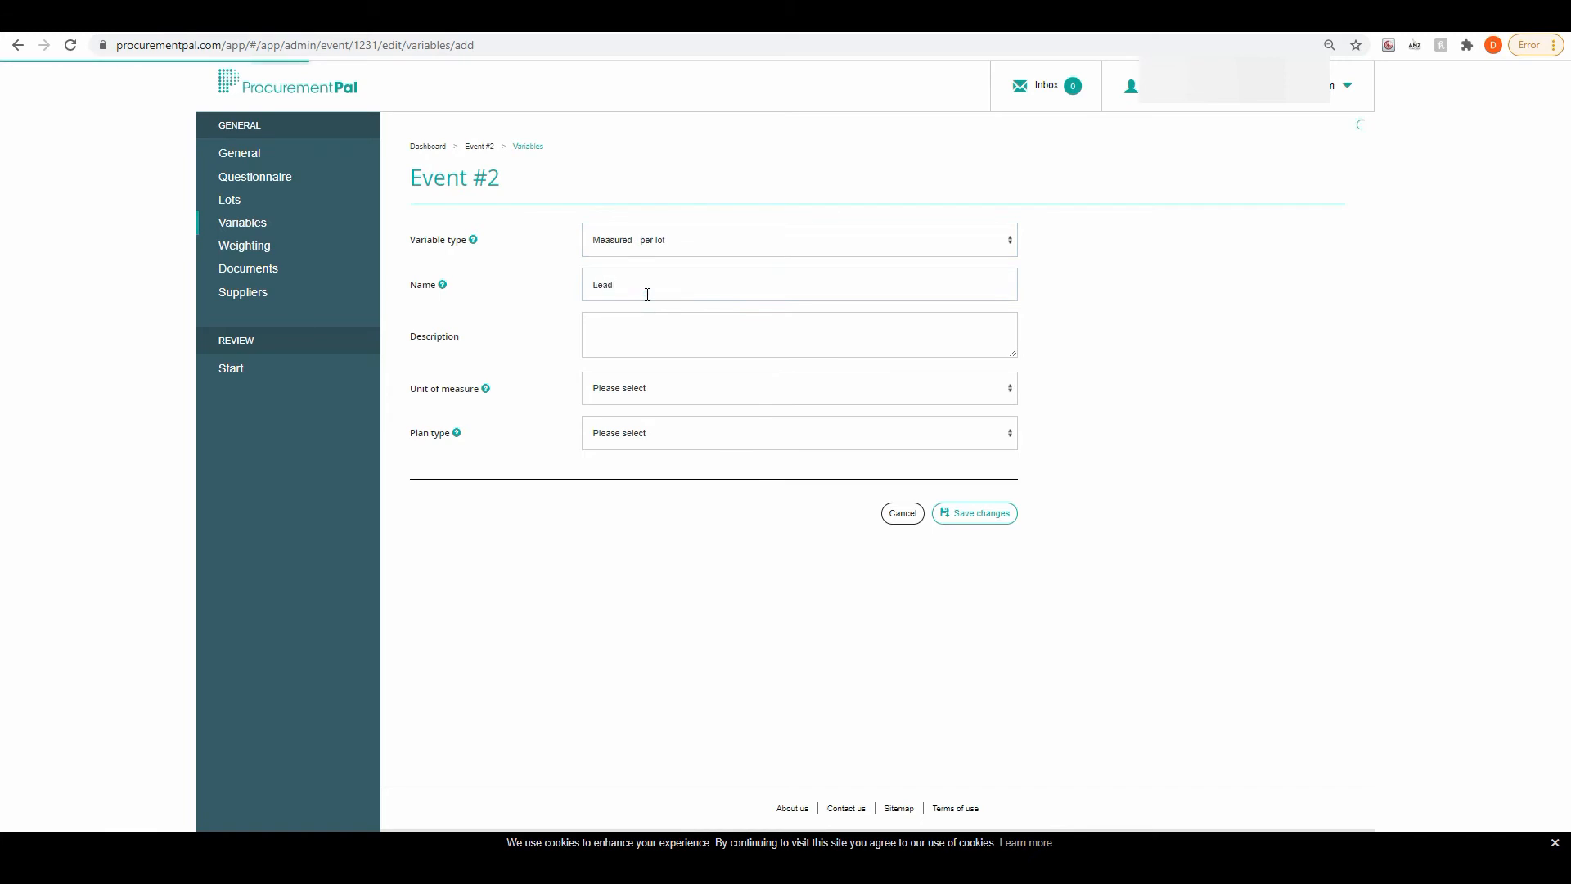
{"action": "type", "text": "Time"}
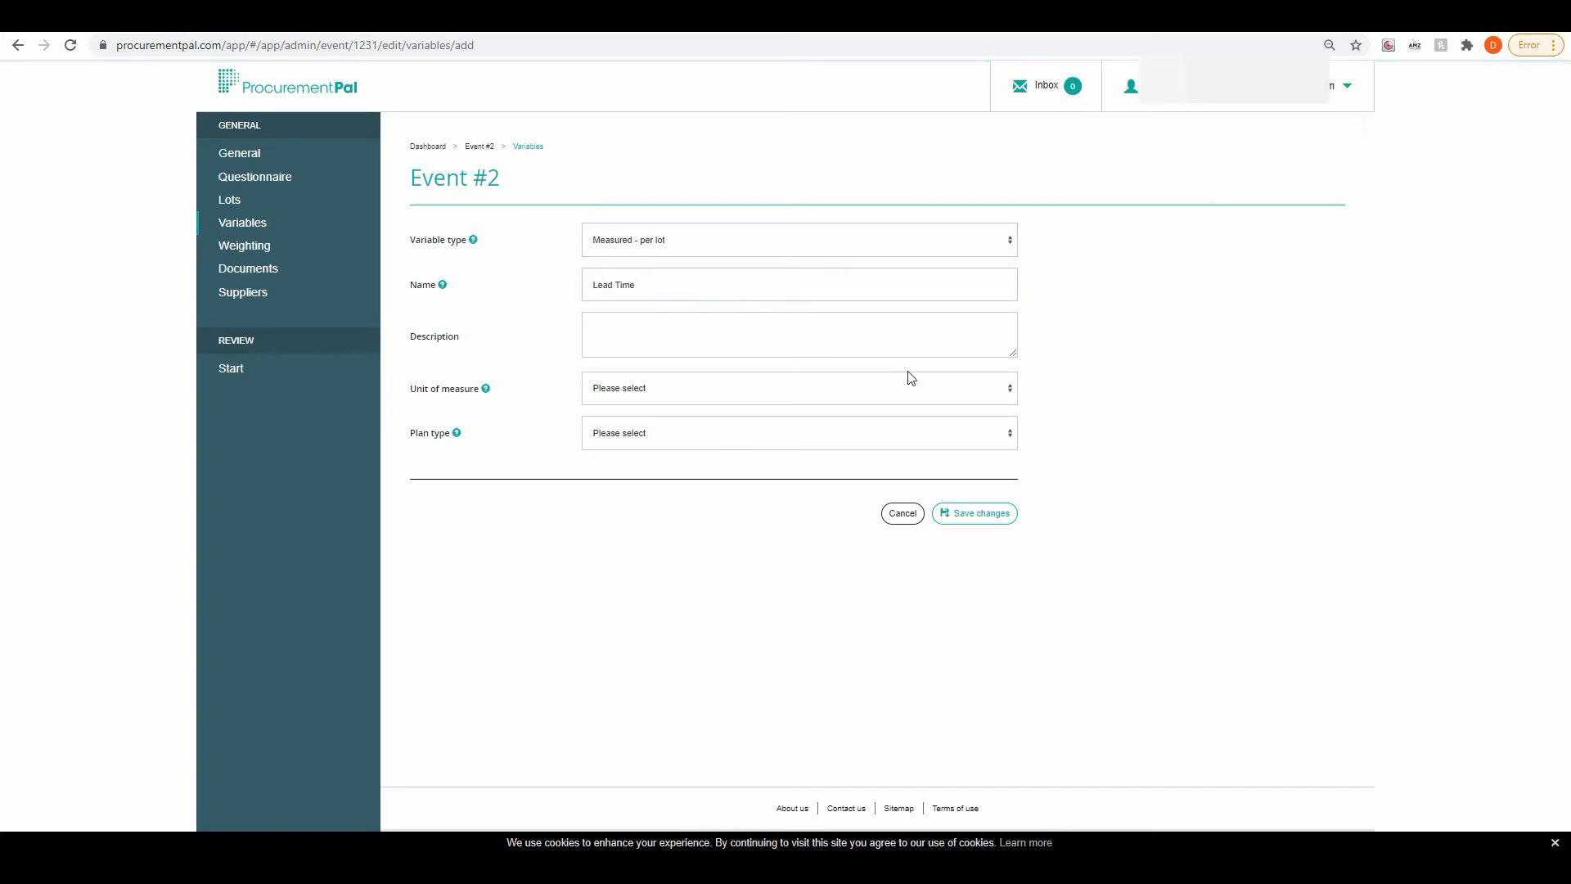
Set the Lead Time variable's unit of measure to Day and its plan type to Reverse
{"action": "left_click", "coordinate": [755, 390]}
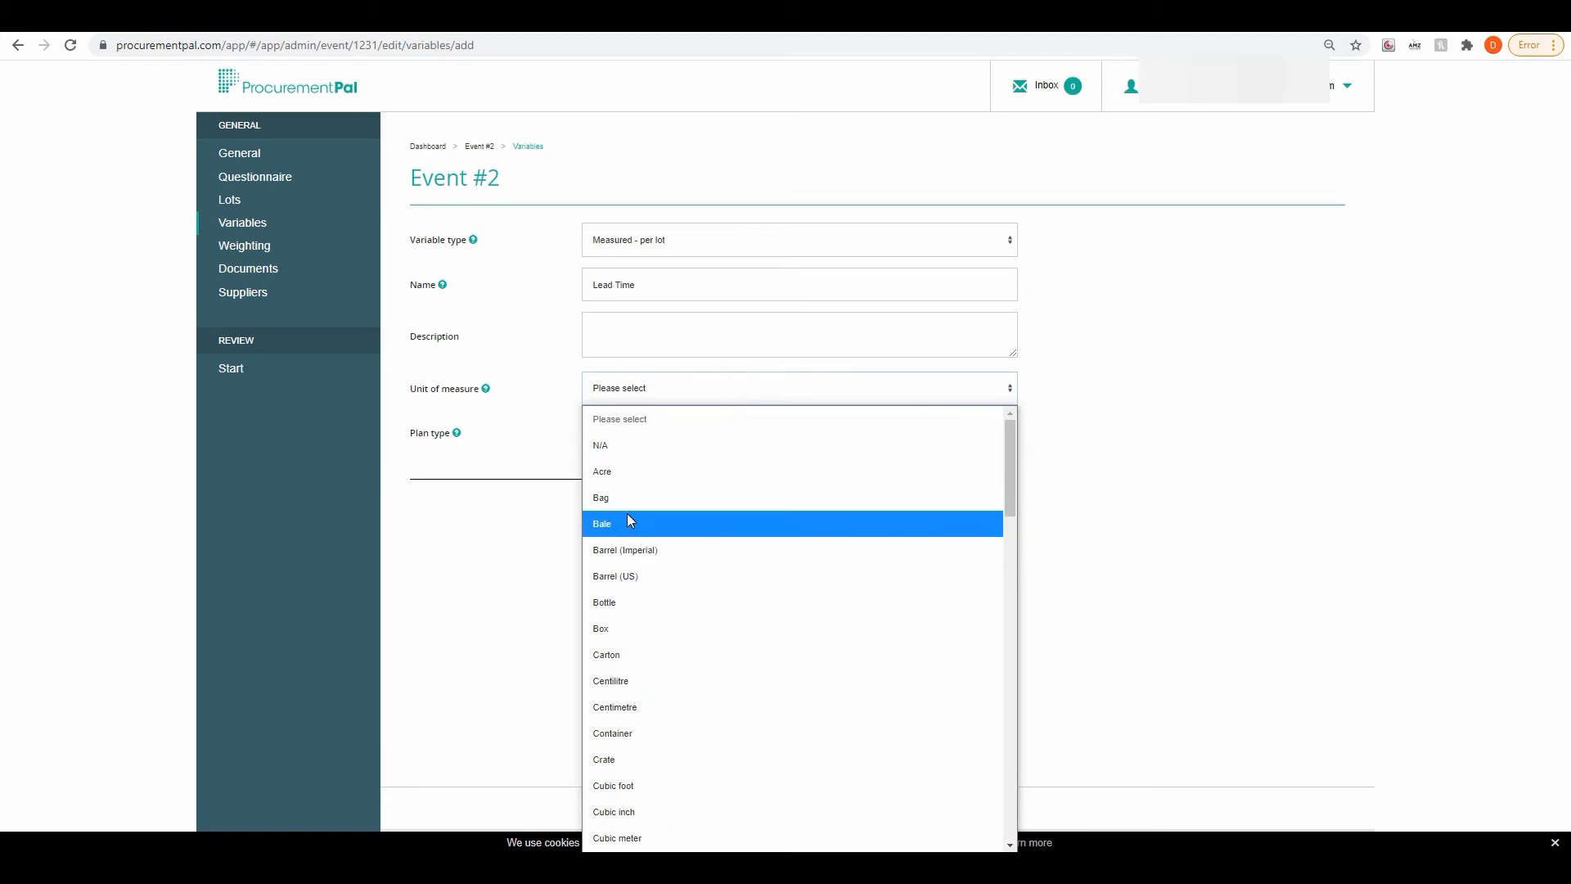
{"action": "scroll", "coordinate": [622, 605], "scroll_direction": "down", "scroll_amount": 5}
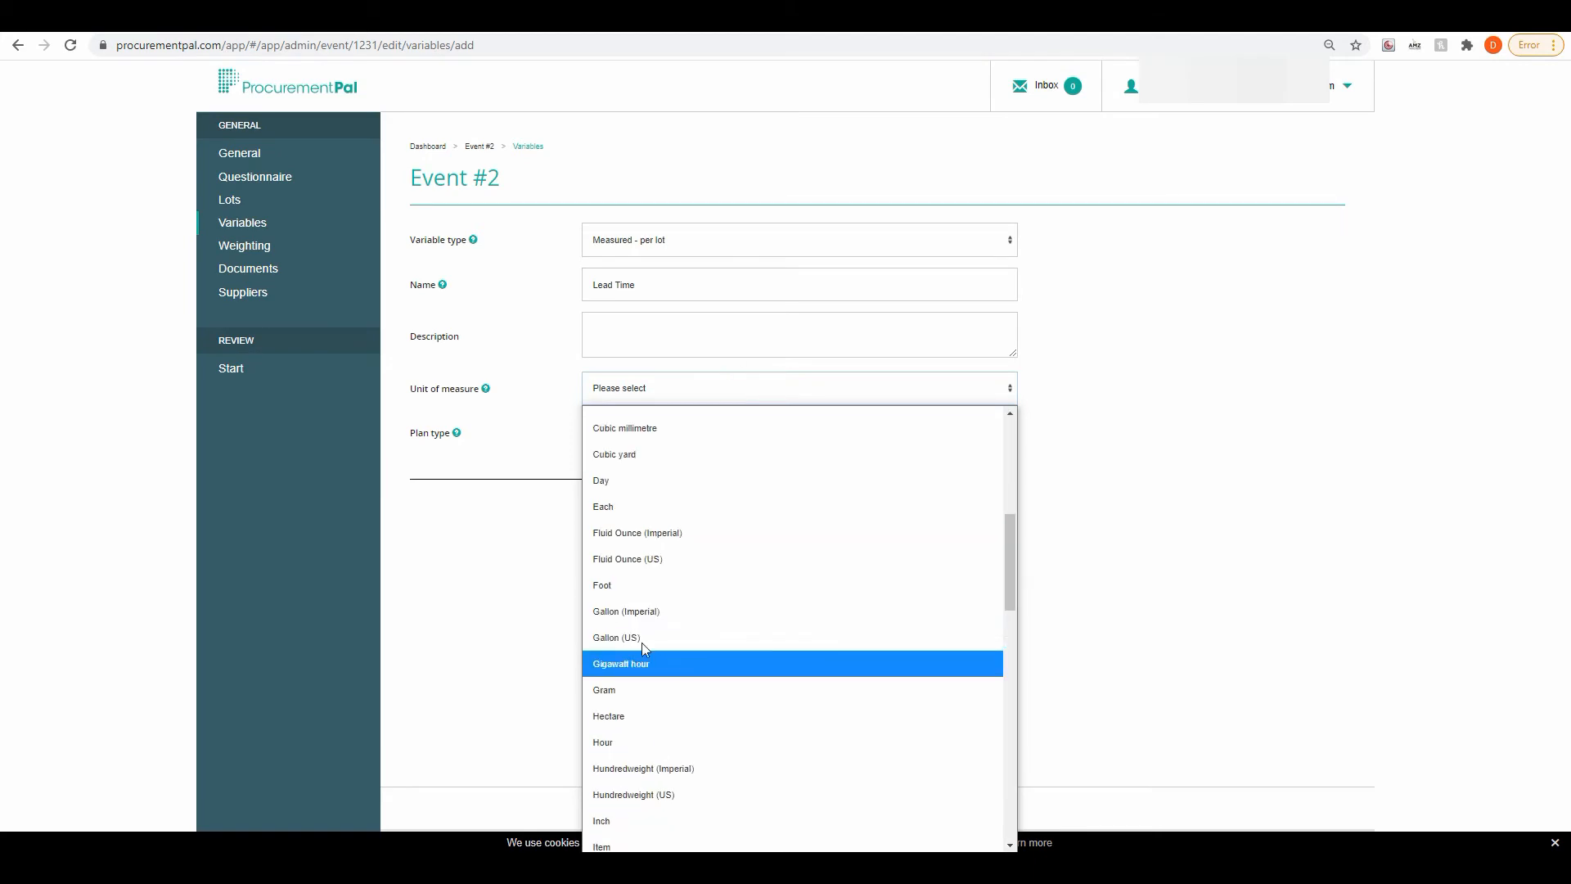
{"action": "left_click", "coordinate": [626, 480]}
{"action": "left_click", "coordinate": [657, 436]}
{"action": "left_click", "coordinate": [640, 516]}
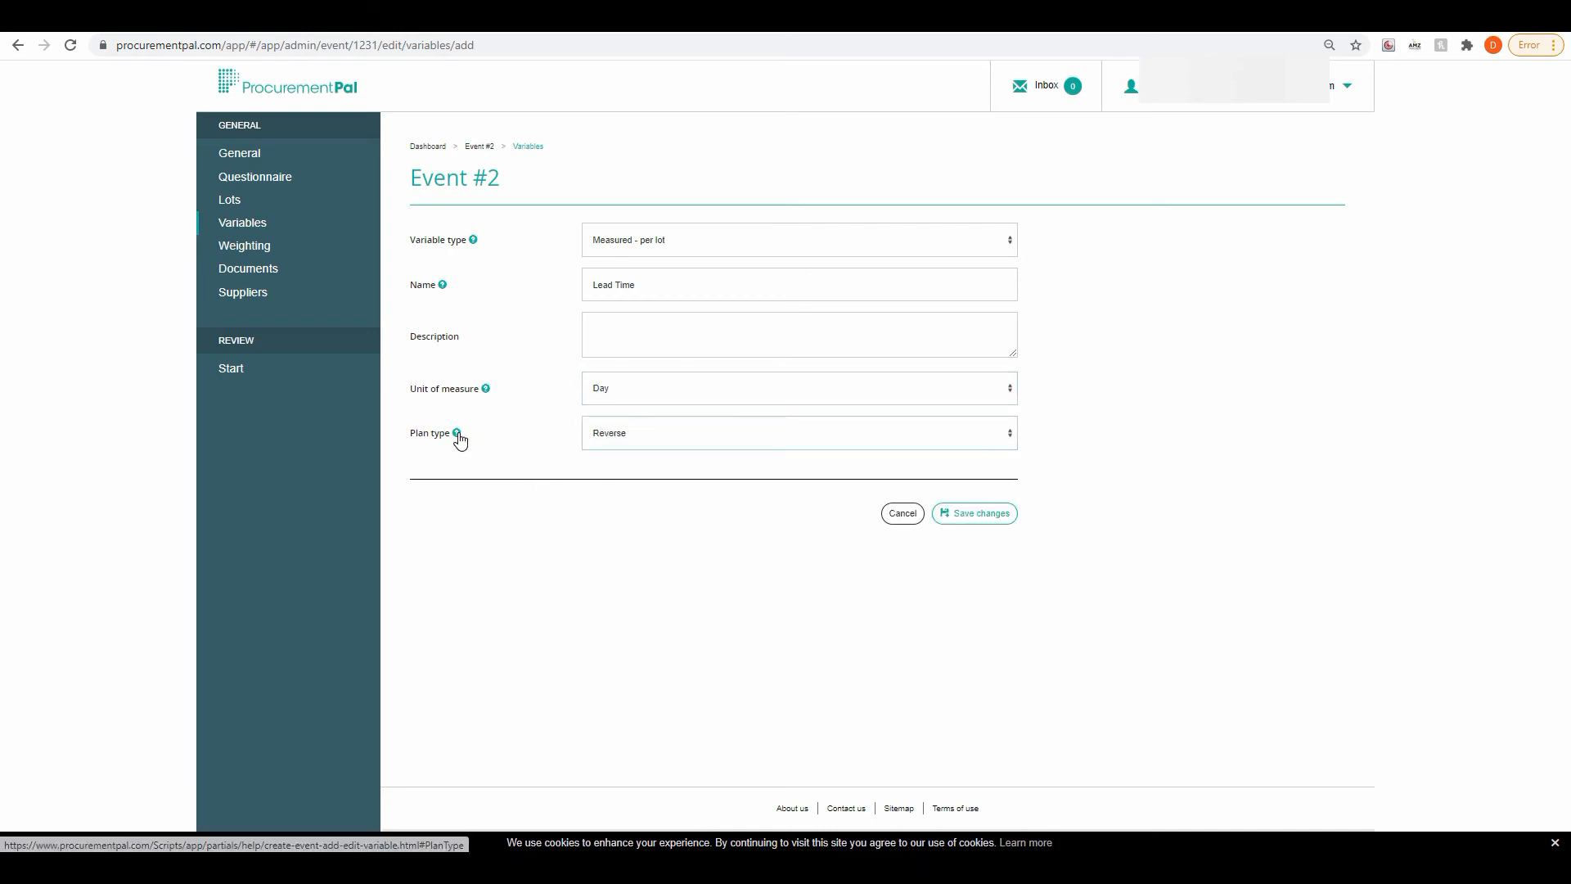
Describe the variable as "Lead time in number of days", save it and continue to the event's weighting
{"action": "left_click", "coordinate": [980, 522]}
{"action": "type", "text": "Lead time "}
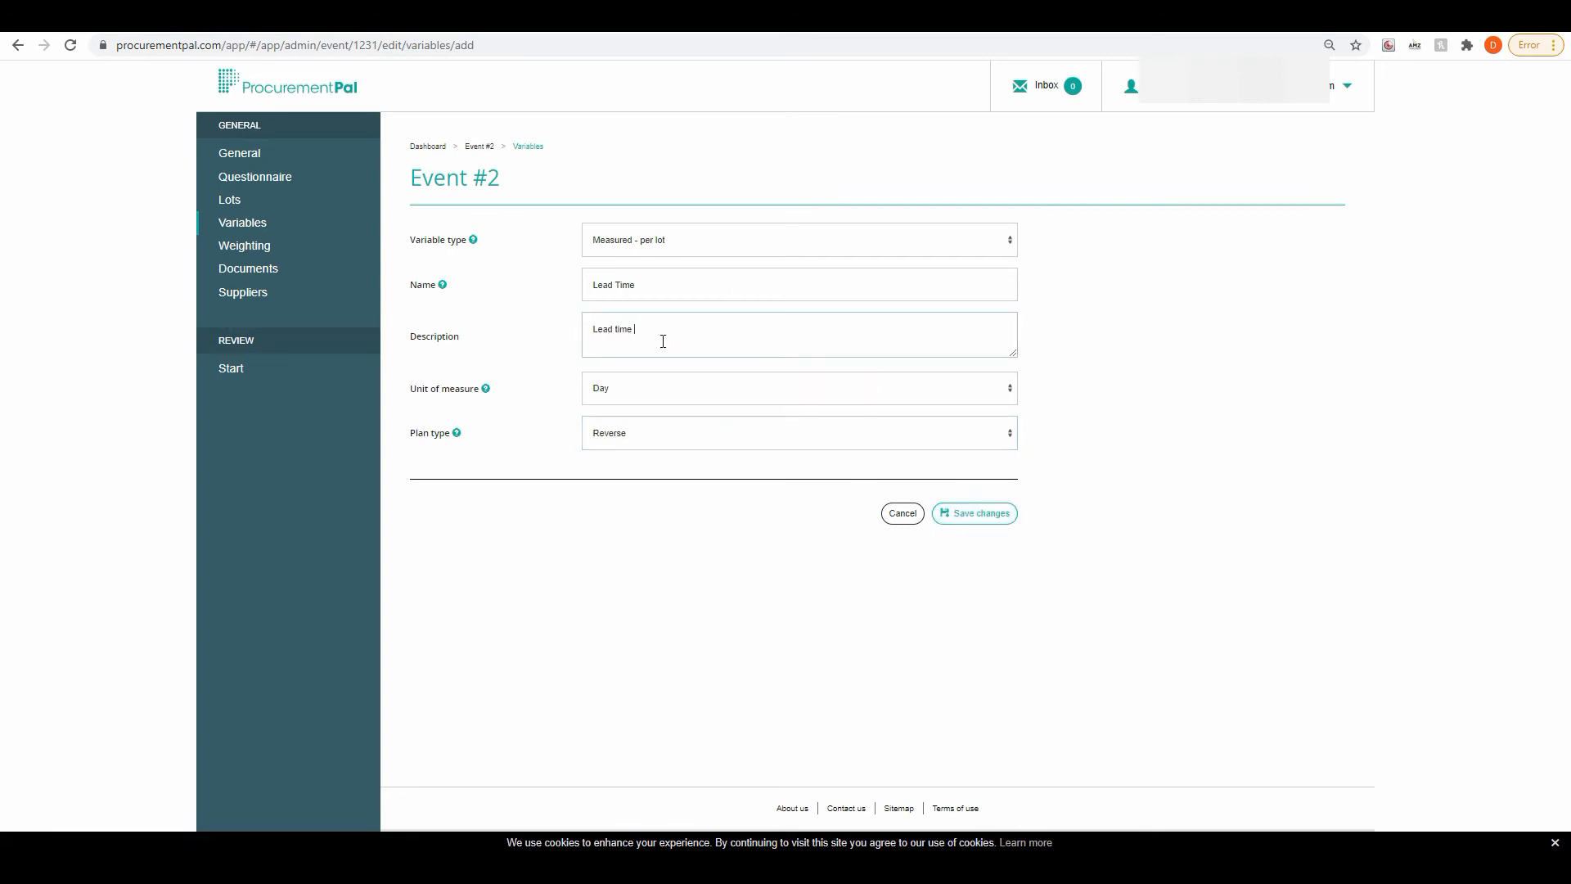
{"action": "type", "text": "in number of days"}
{"action": "left_click", "coordinate": [1001, 518]}
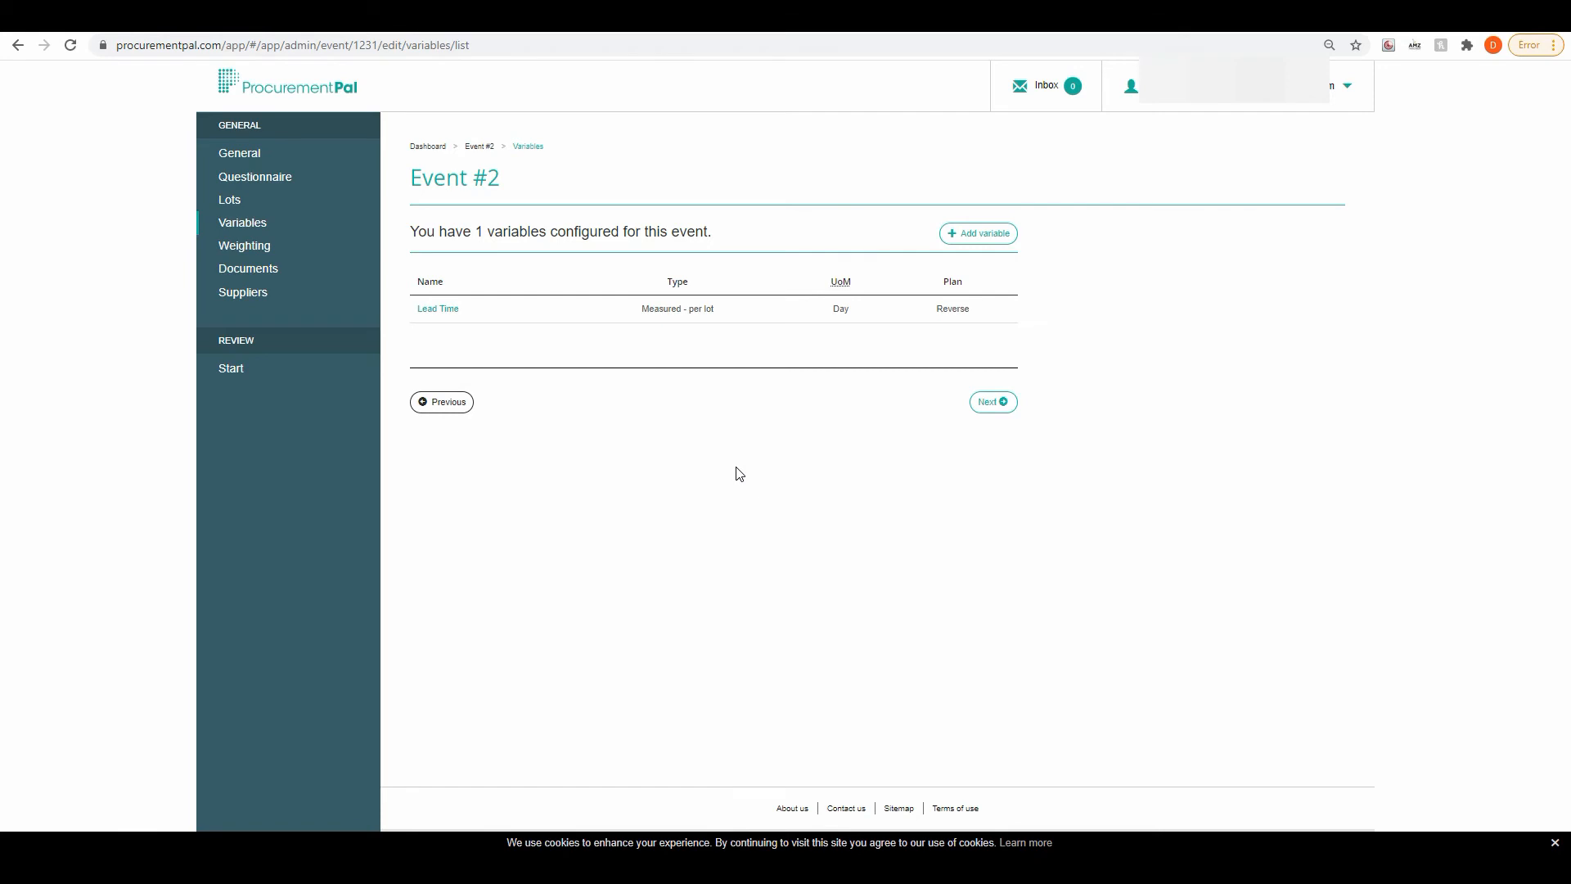
{"action": "left_click", "coordinate": [987, 404]}
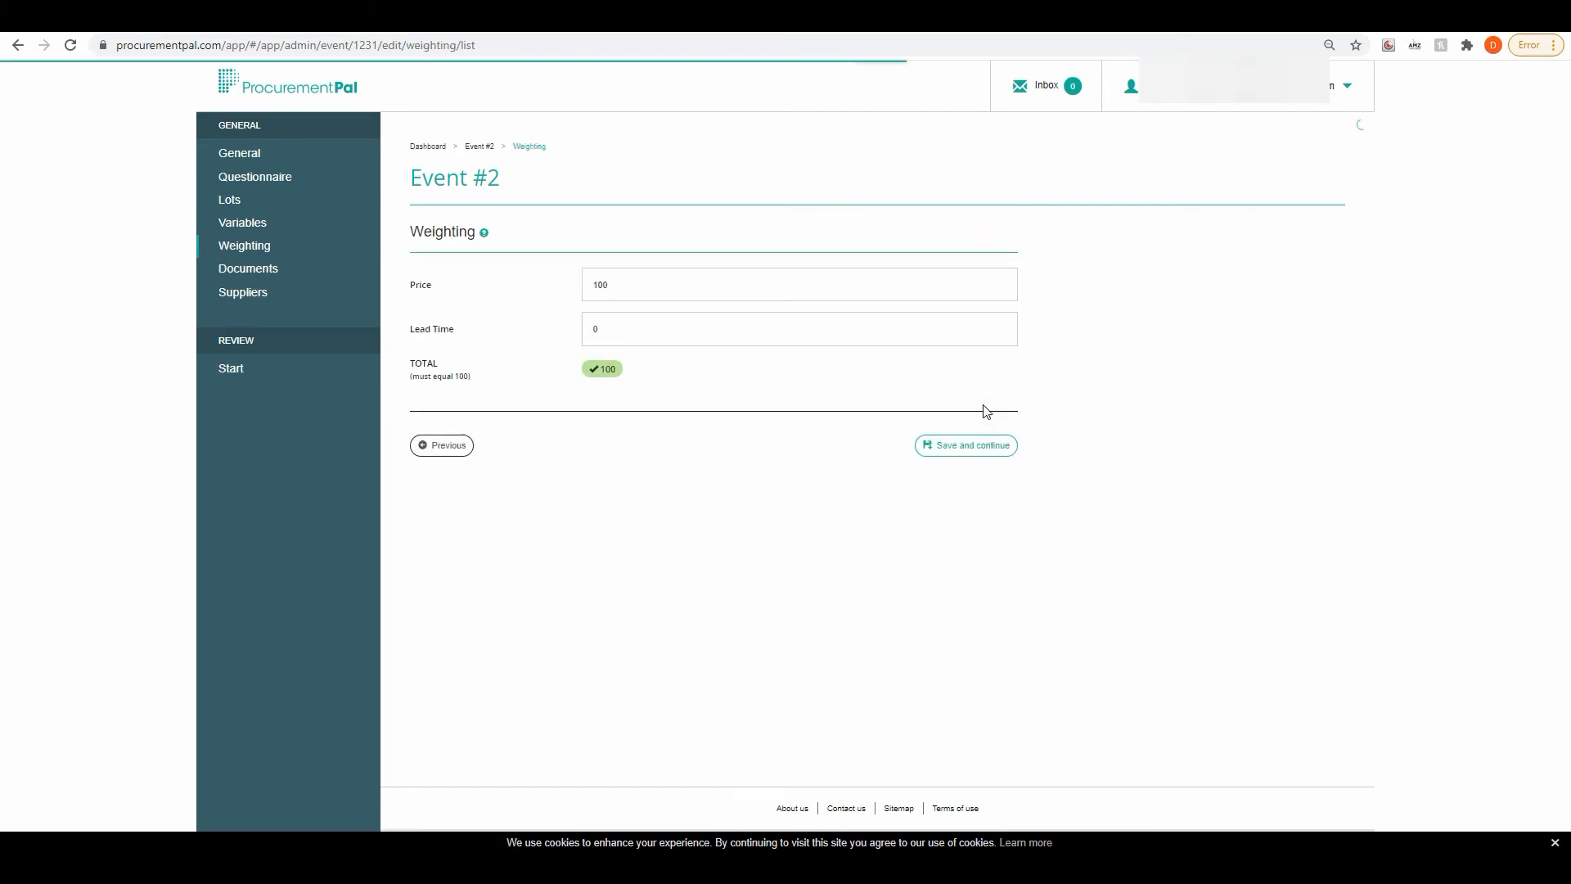
Set the Price weighting to 50 and the Lead Time weighting to 50
{"action": "double_click", "coordinate": [691, 290]}
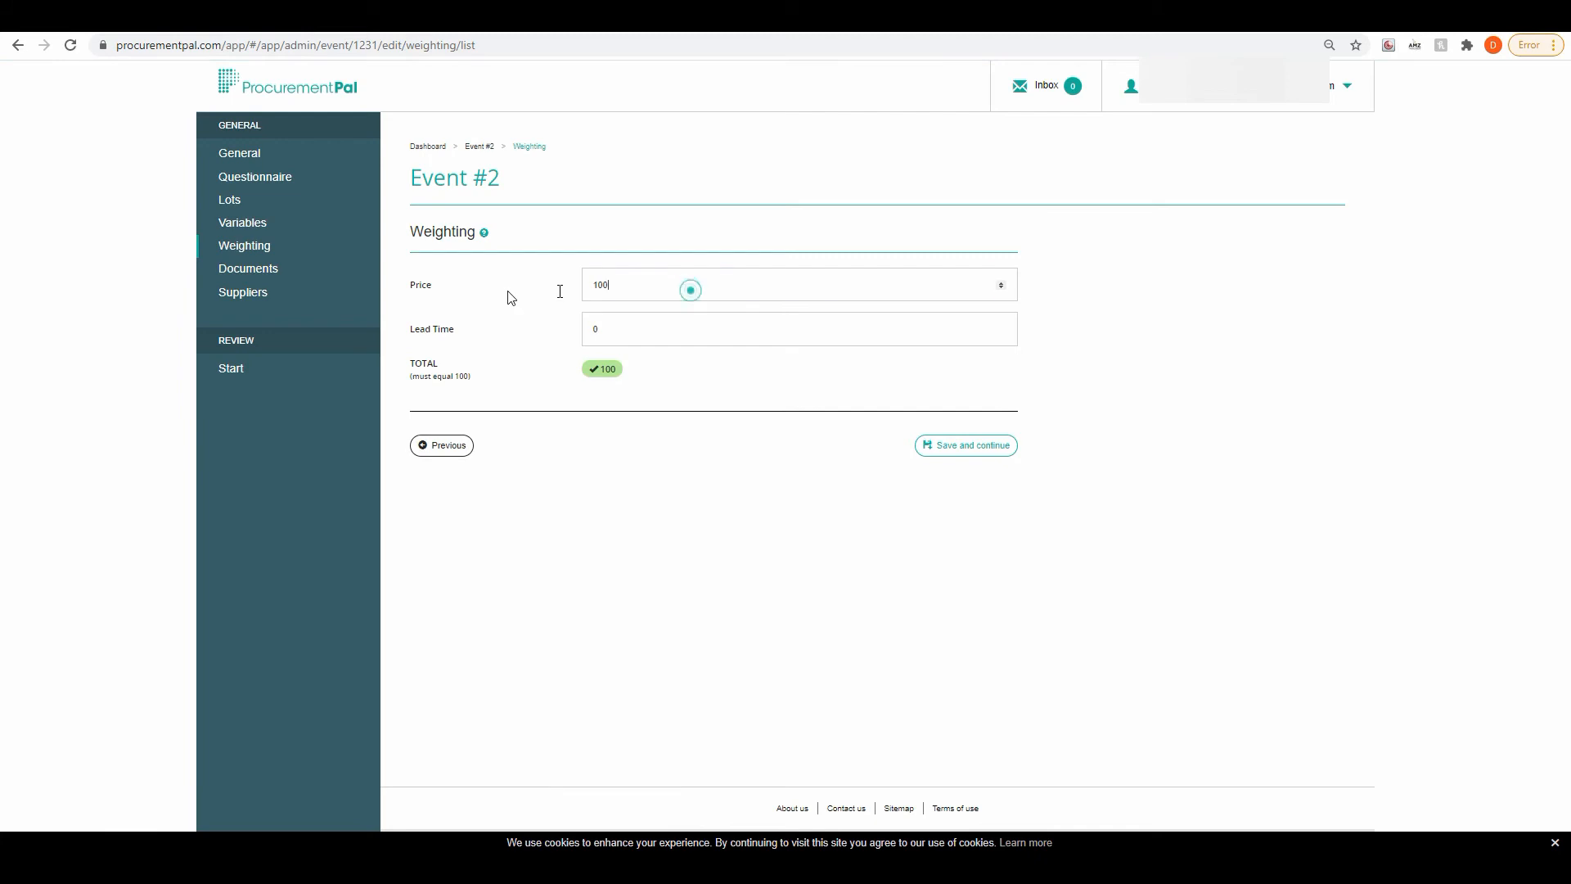
{"action": "type", "text": "50"}
{"action": "left_click", "coordinate": [616, 337]}
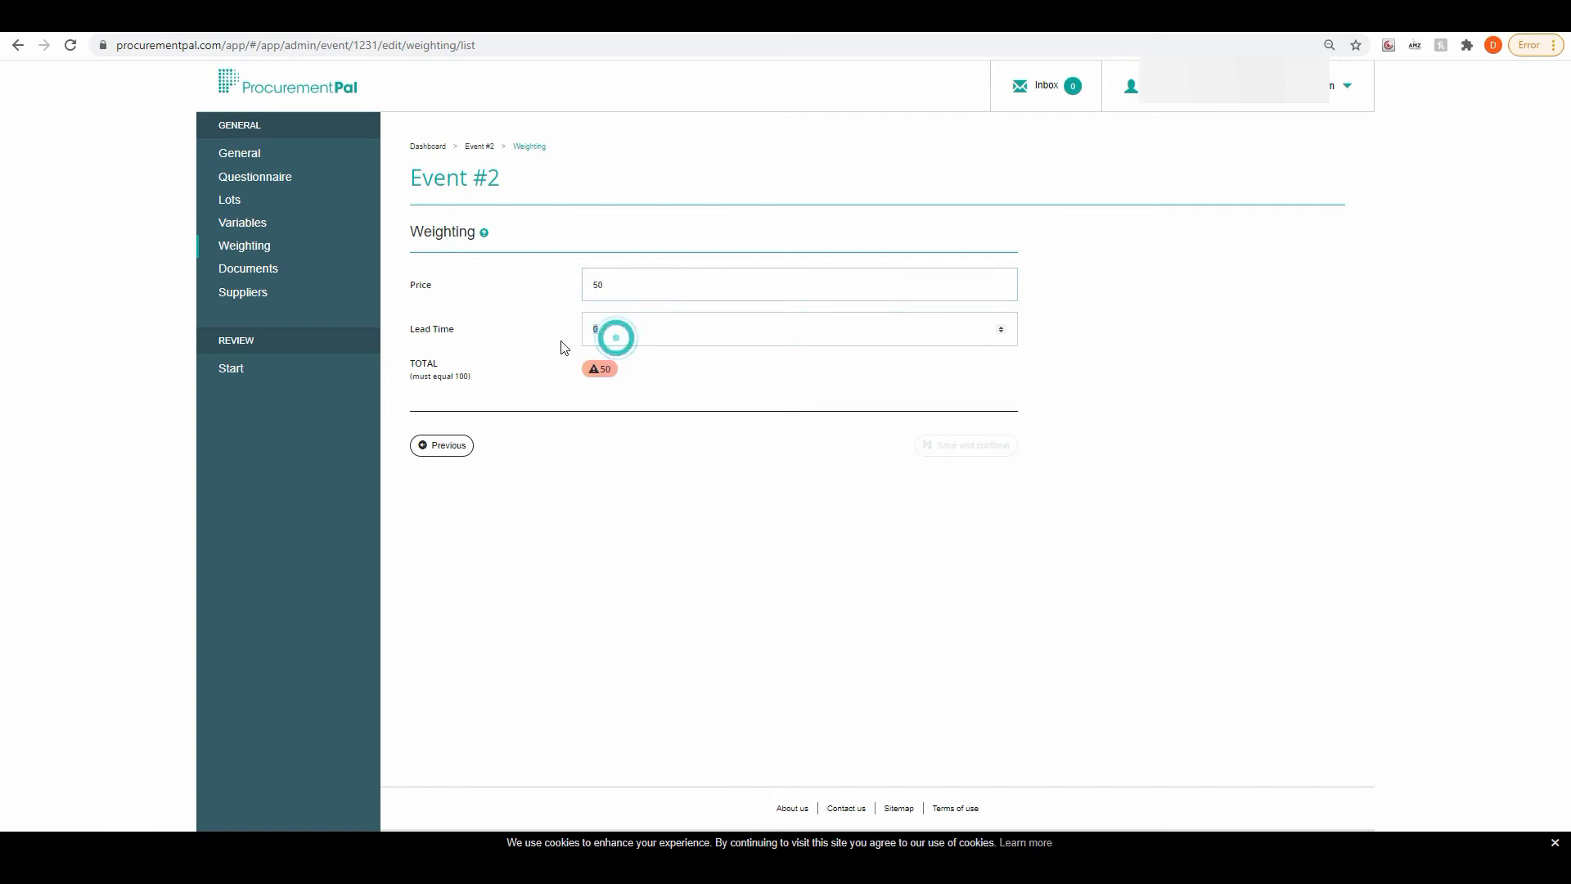
{"action": "type", "text": "50"}
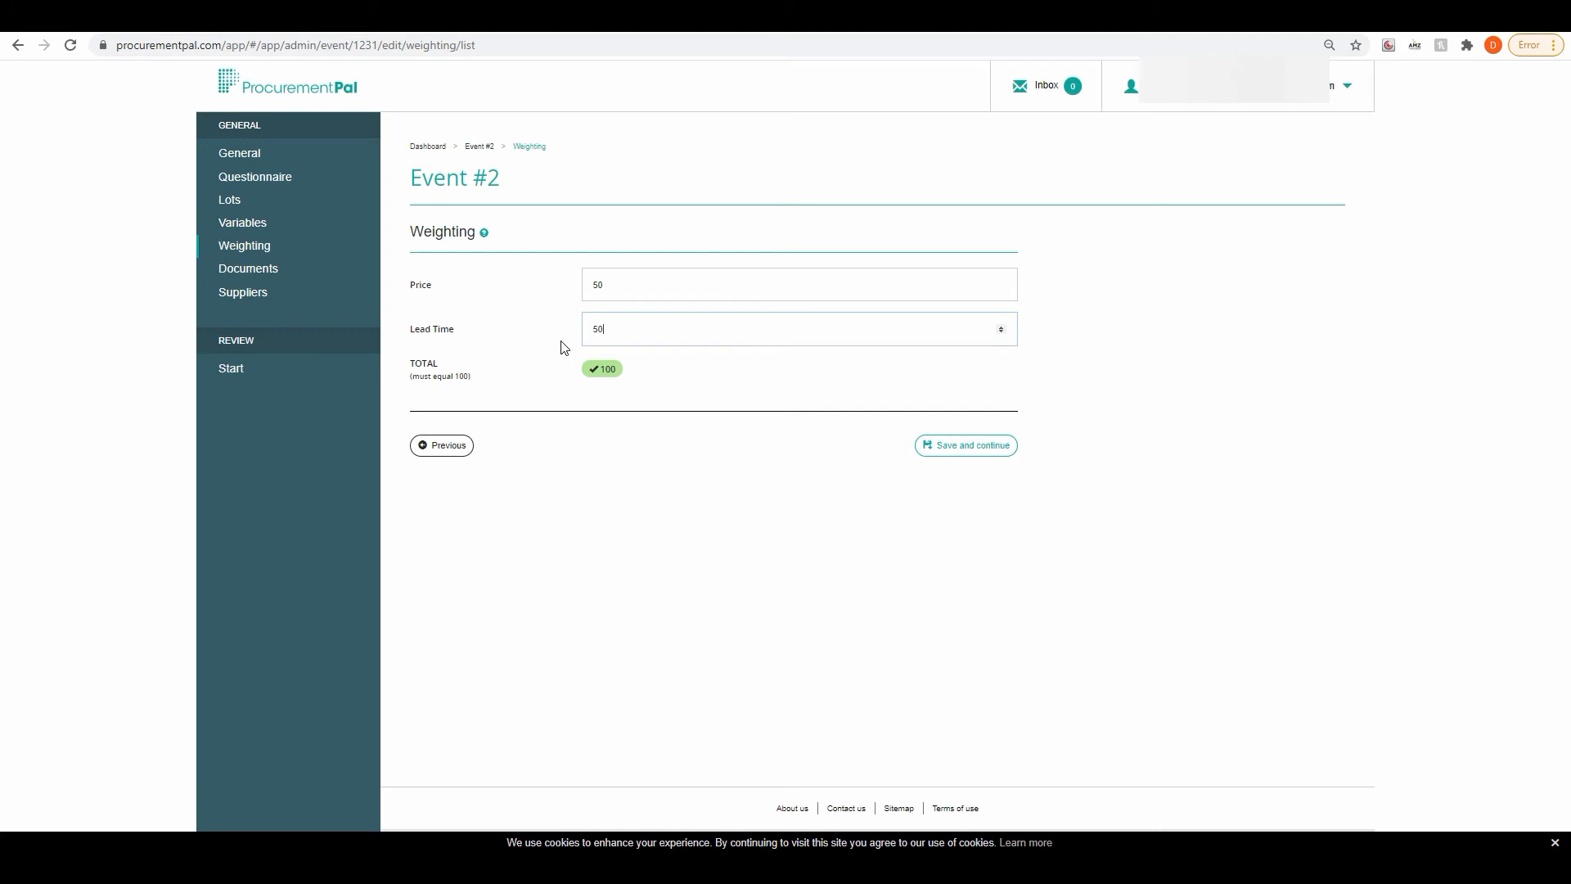
Change the weighting to 90 for Price and 10 for Lead Time
{"action": "key", "text": "BackSpace"}
{"action": "key", "text": "BackSpace"}
{"action": "double_click", "coordinate": [637, 277]}
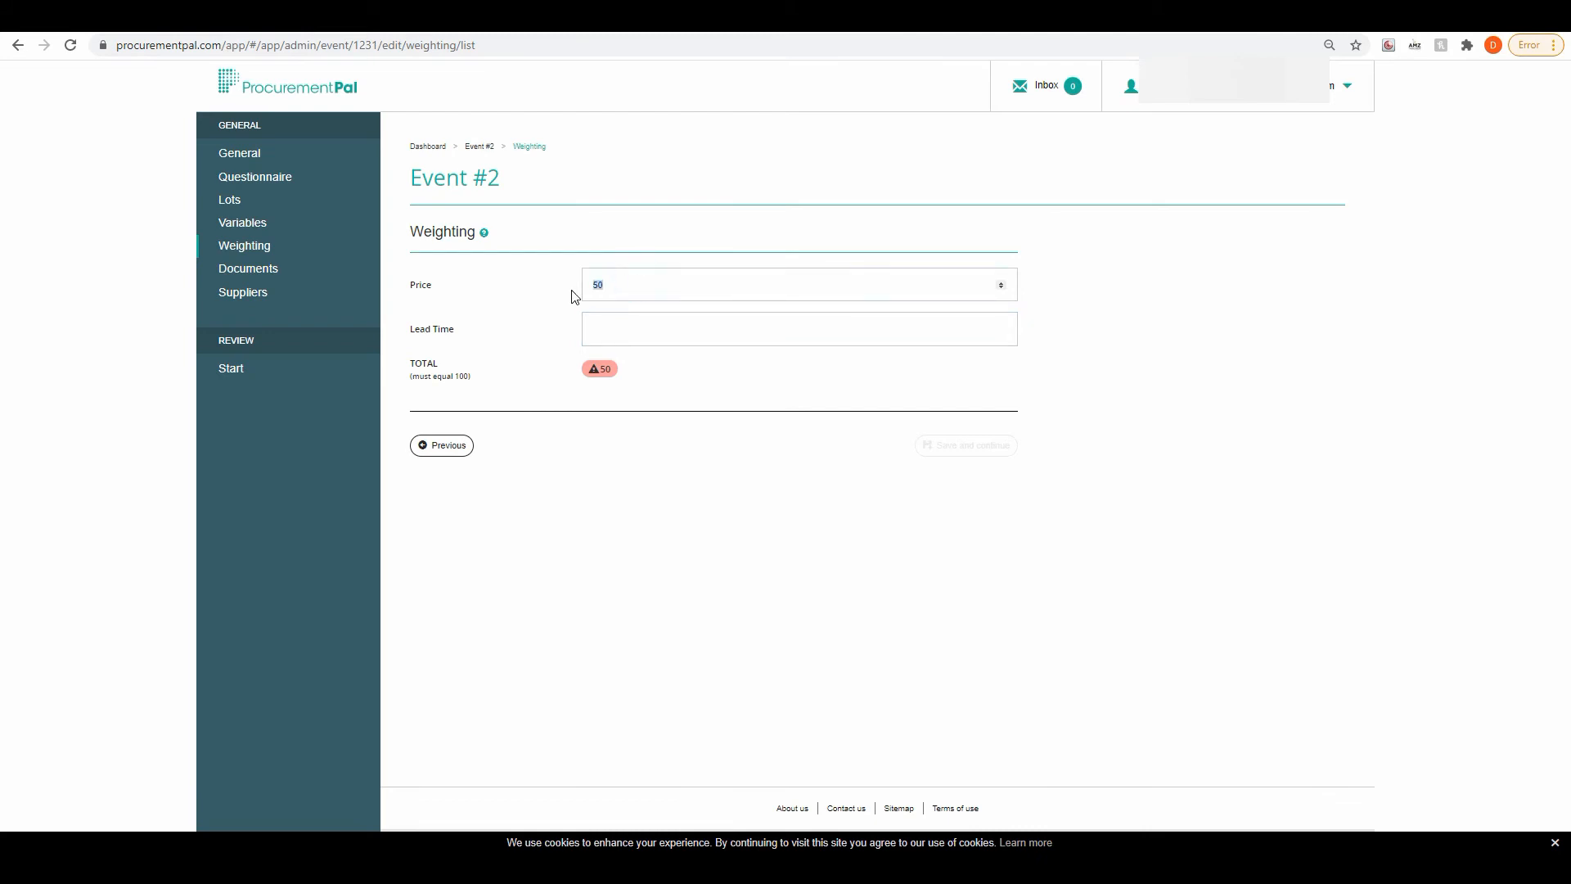
{"action": "type", "text": "90"}
{"action": "left_click", "coordinate": [710, 342]}
{"action": "type", "text": "10"}
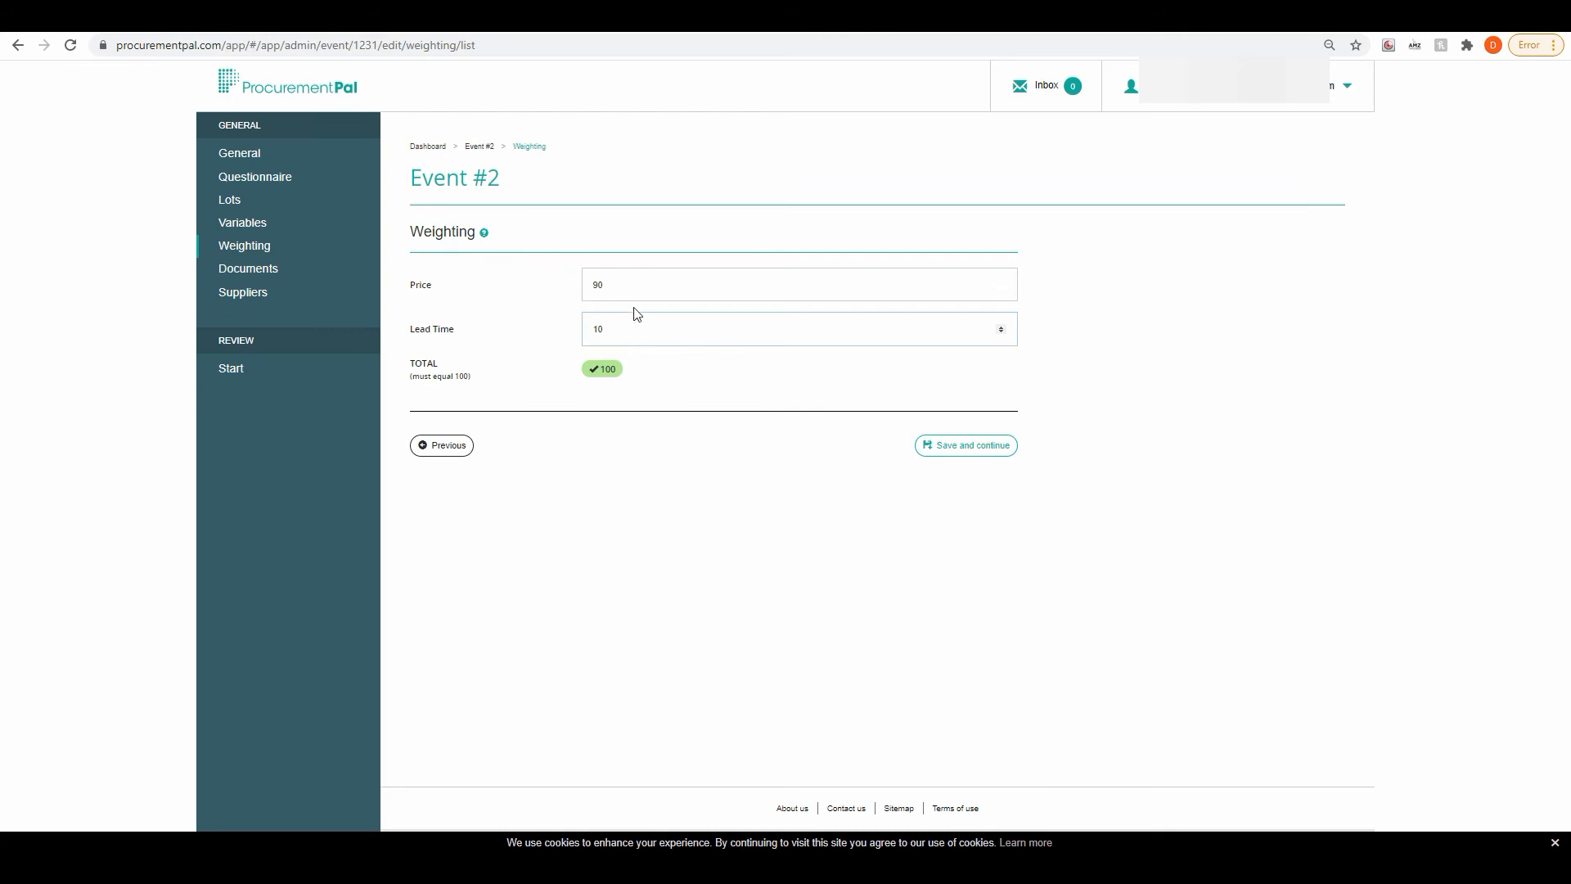
Re-enter 10 as the Lead Time weighting and save the weightings
{"action": "left_click", "coordinate": [597, 319]}
{"action": "double_click", "coordinate": [626, 331]}
{"action": "key", "text": "BackSpace"}
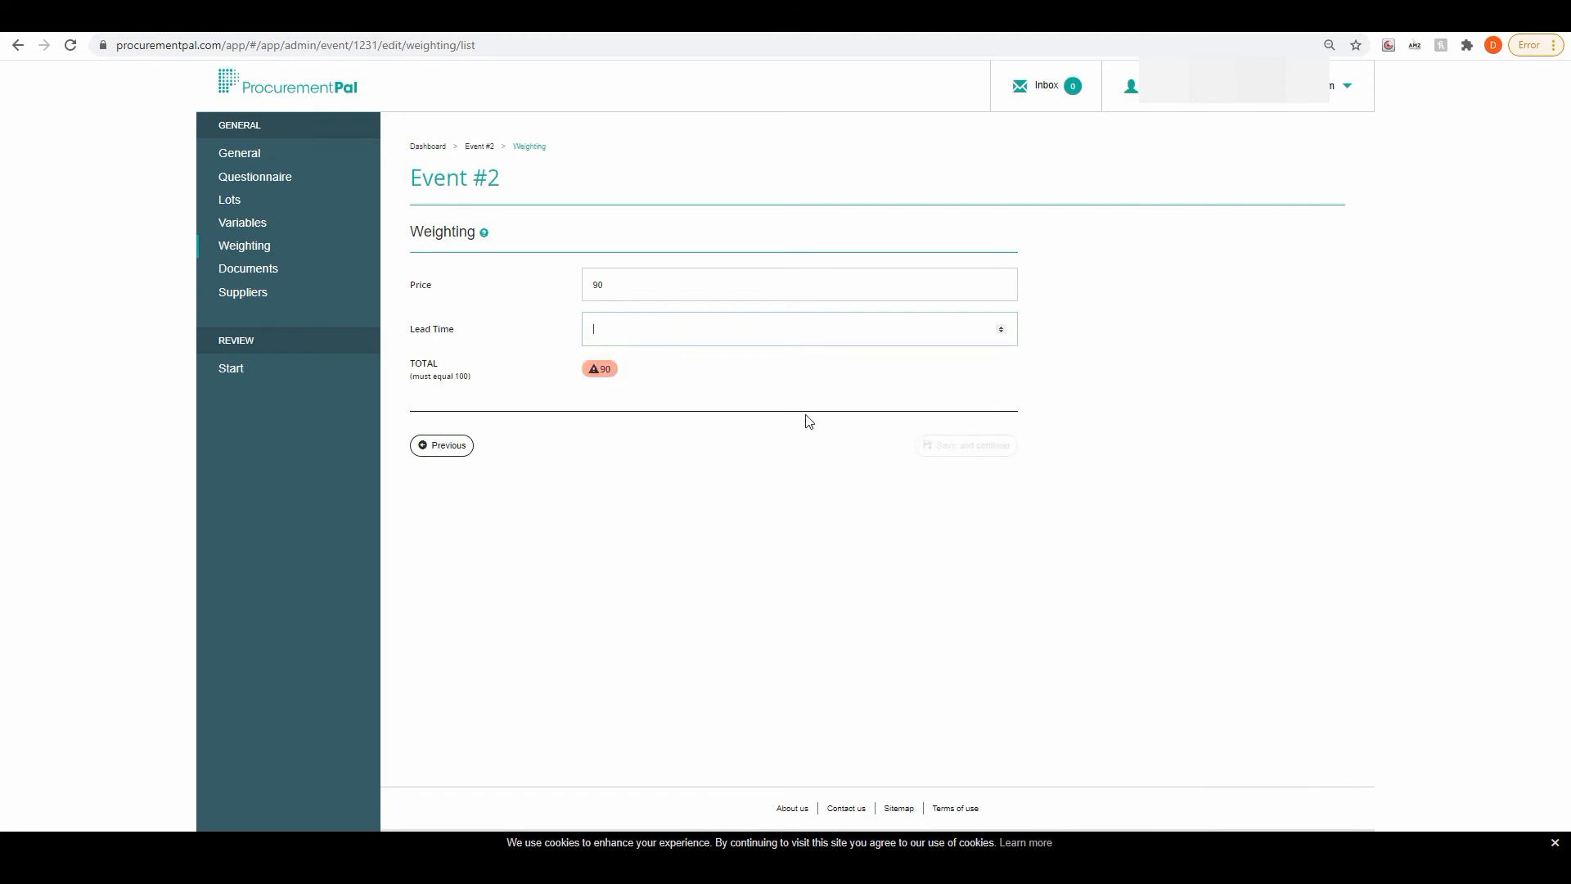
{"action": "type", "text": "10"}
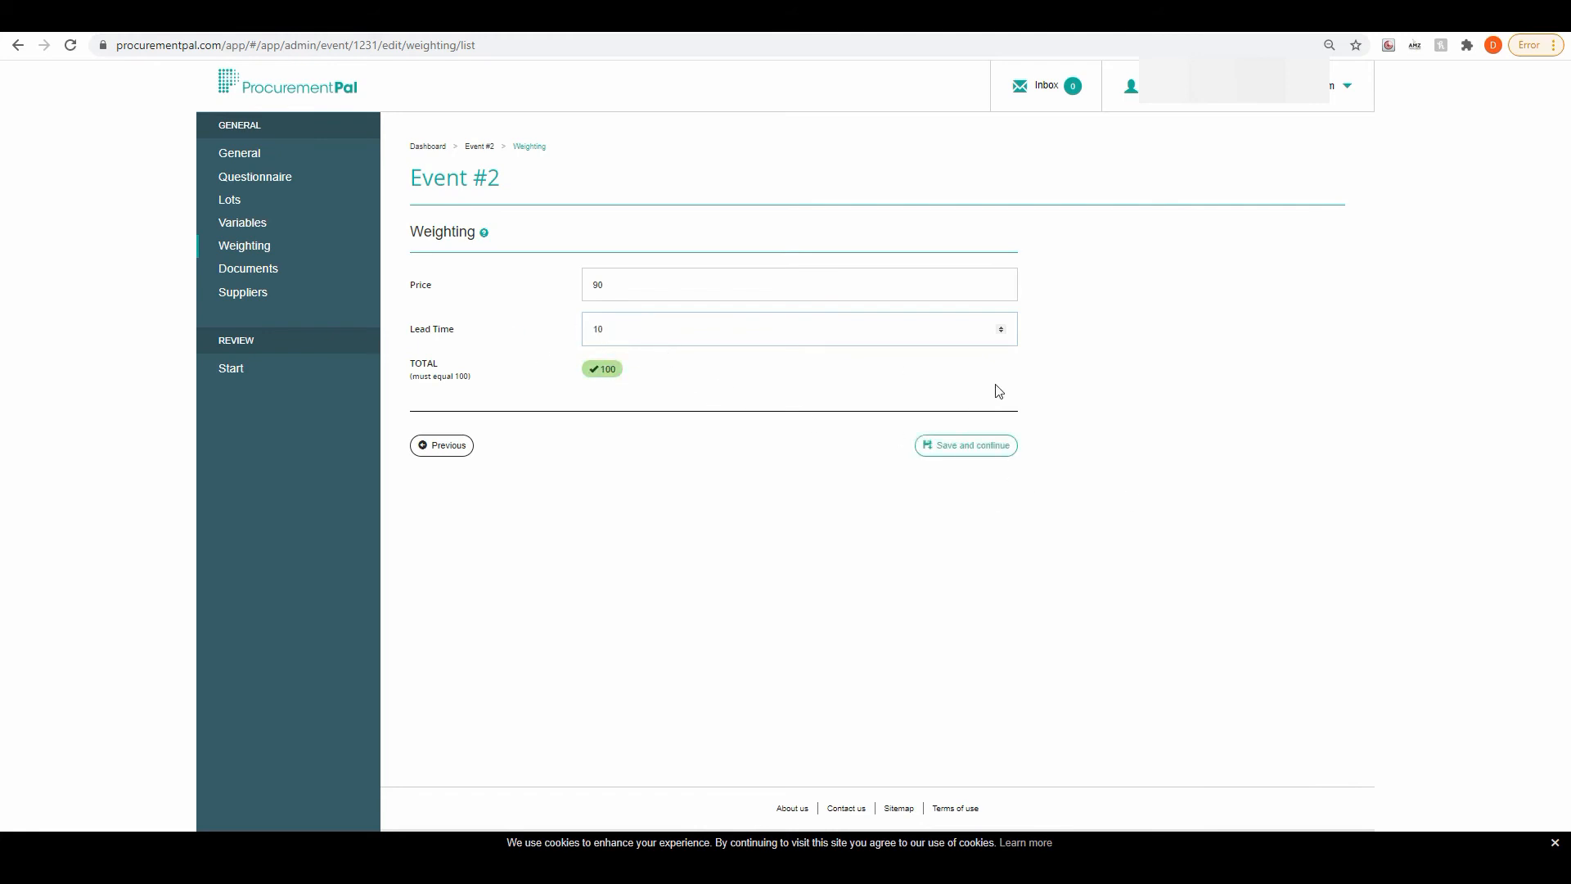
{"action": "left_click", "coordinate": [978, 455]}
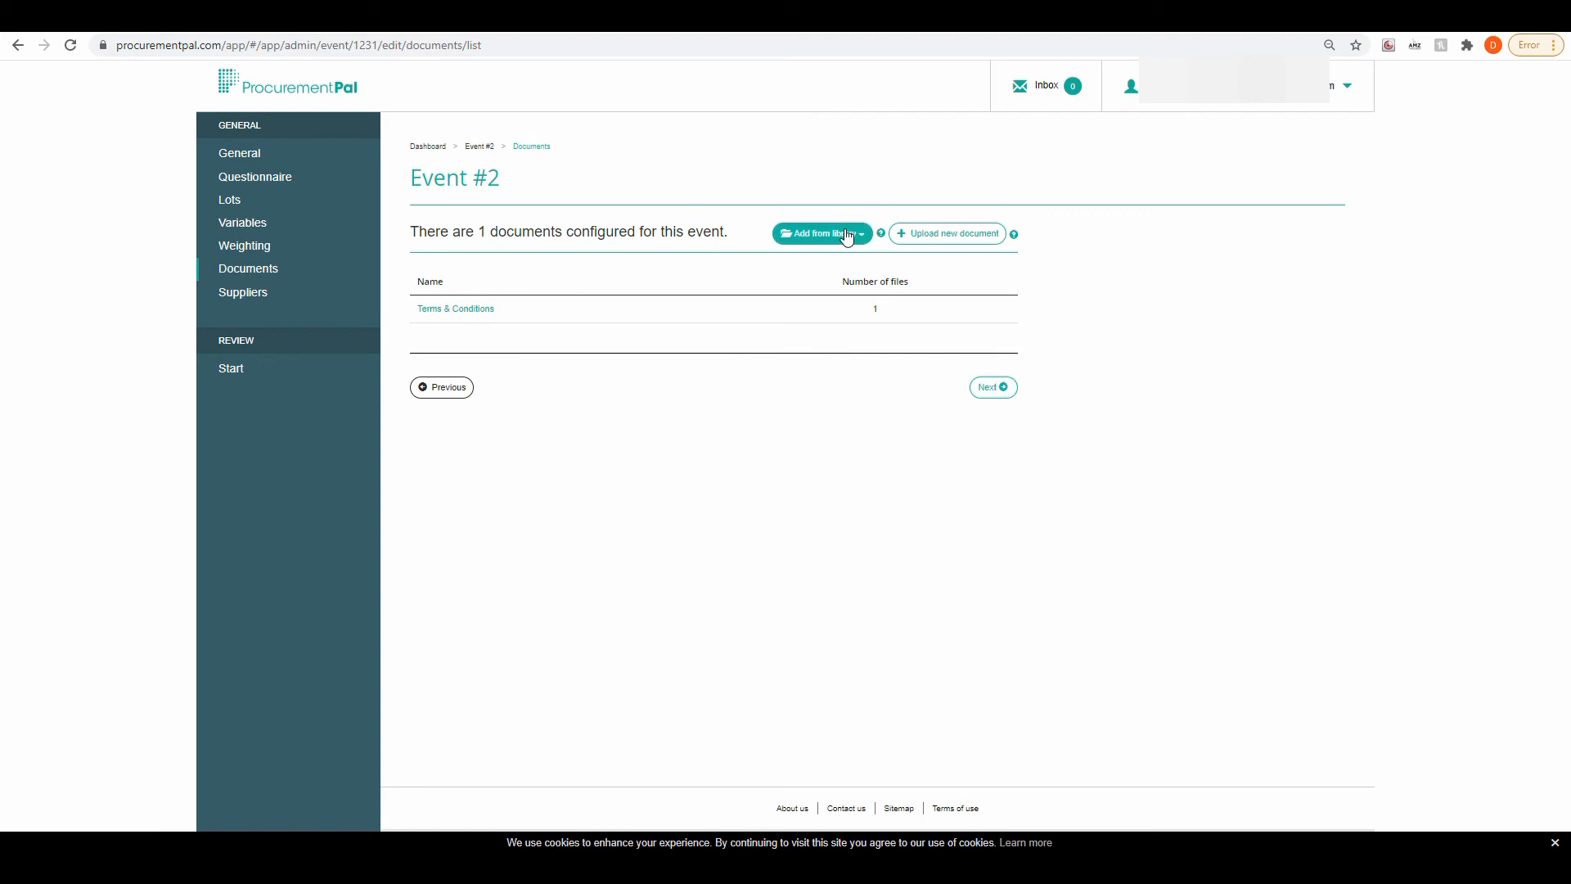
Keep the event documents as they are, add the Doors supplier group to the event and schedule the event
{"action": "left_click", "coordinate": [992, 390]}
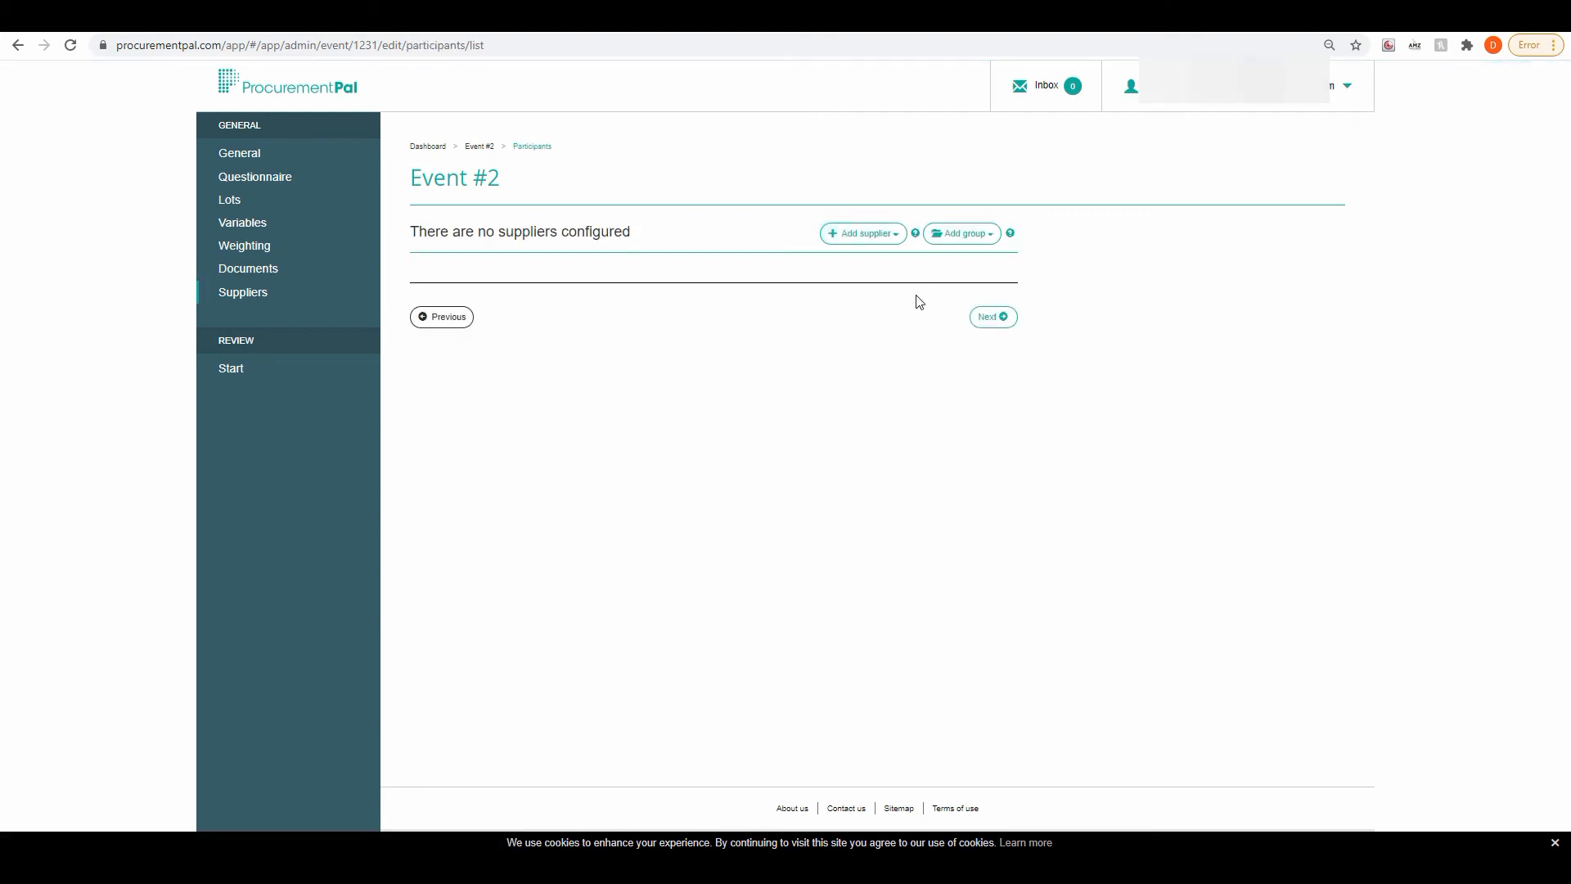
{"action": "left_click", "coordinate": [959, 237]}
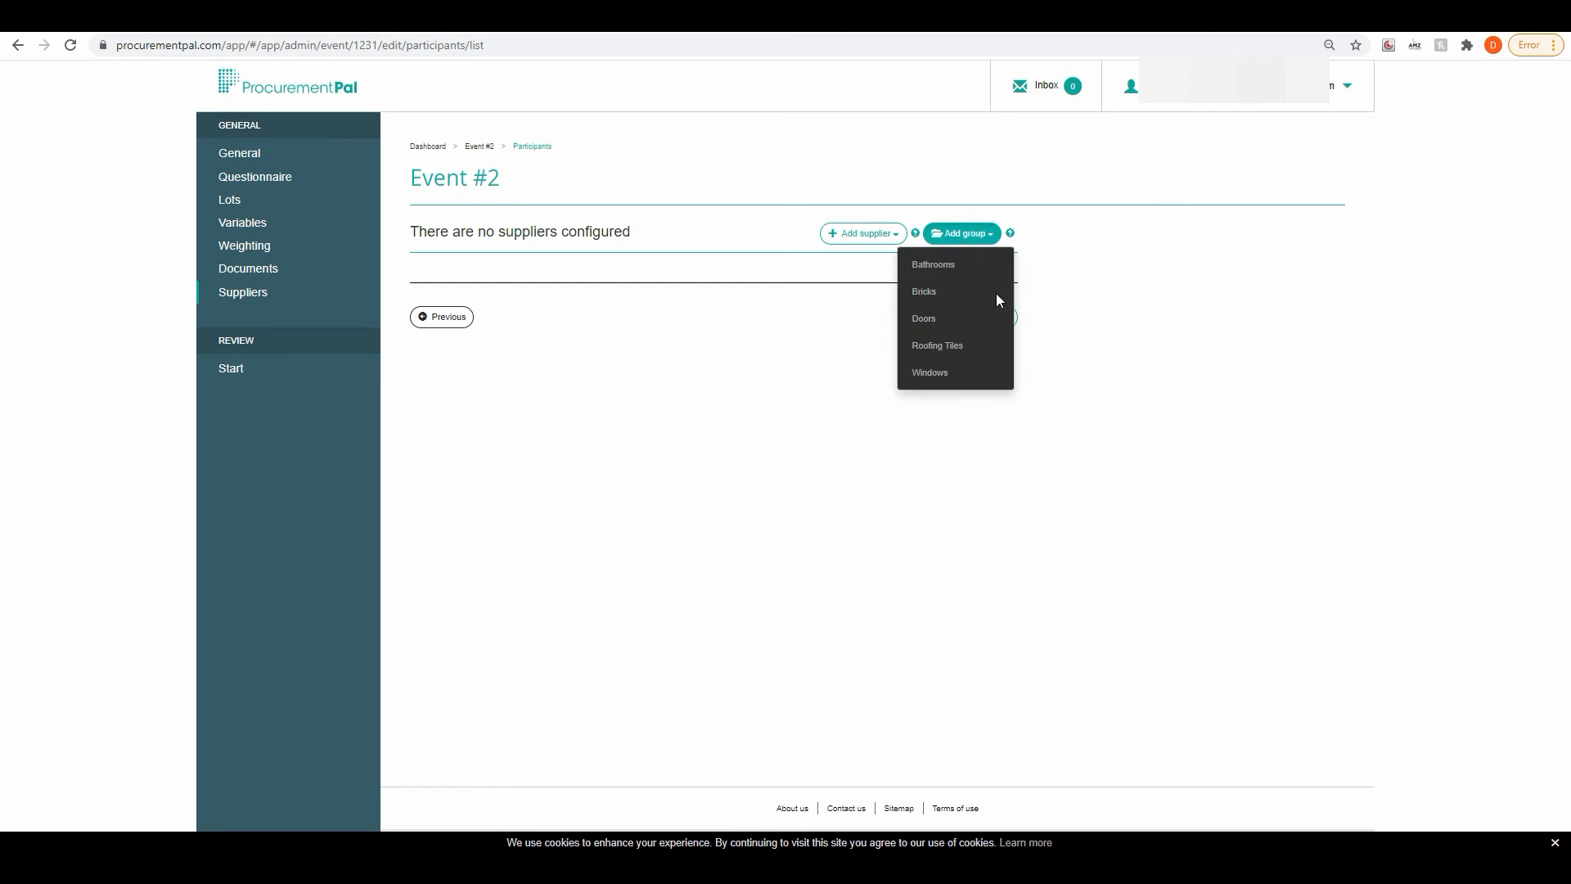
{"action": "left_click", "coordinate": [930, 319]}
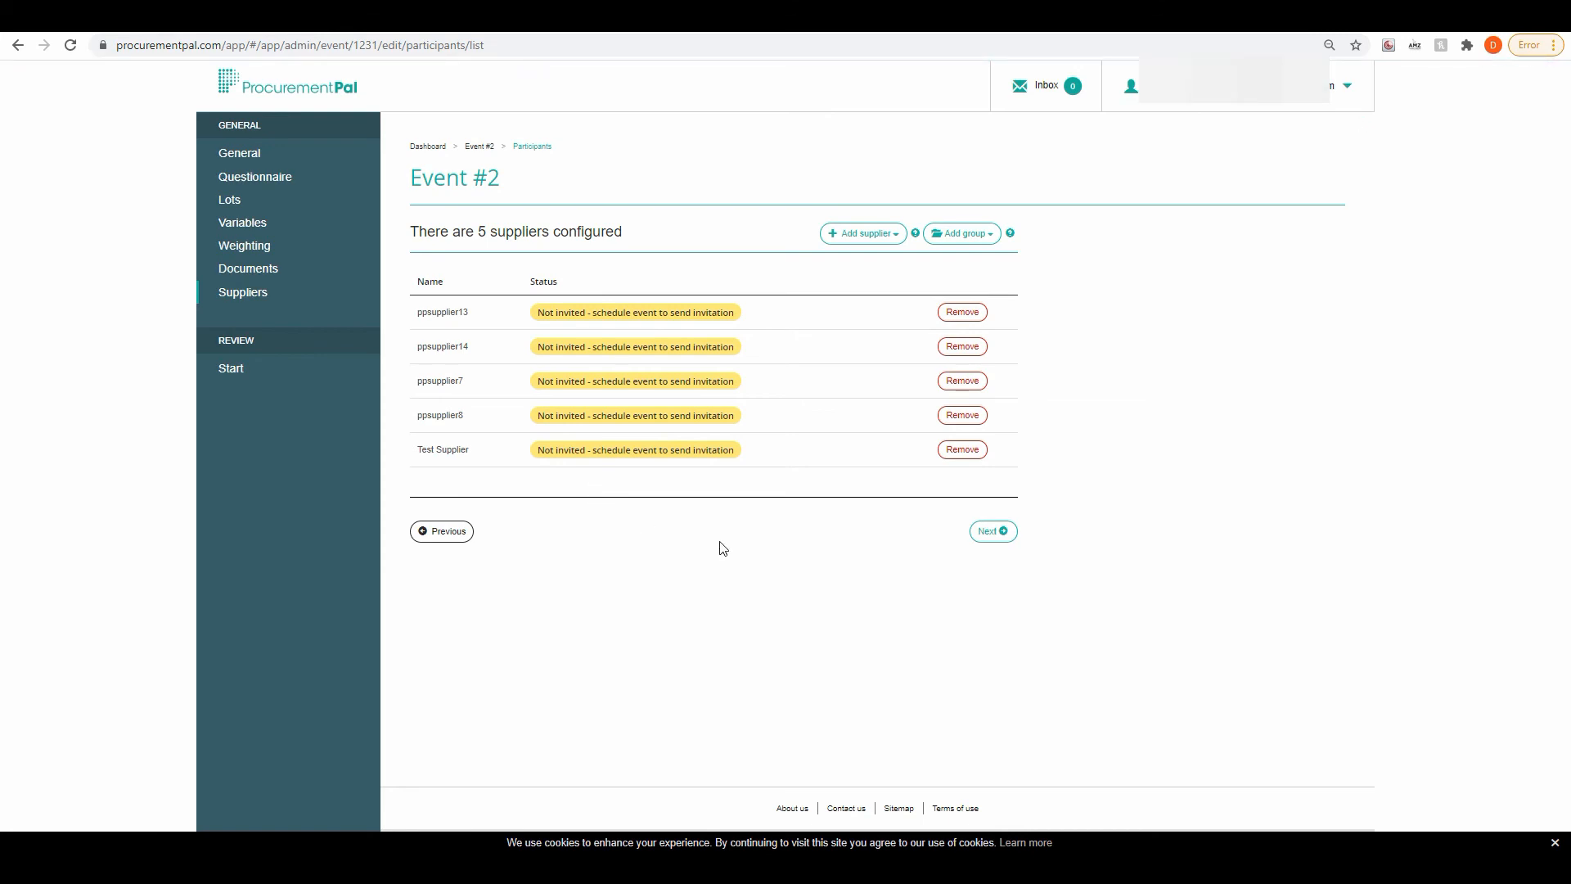
{"action": "left_click", "coordinate": [990, 533]}
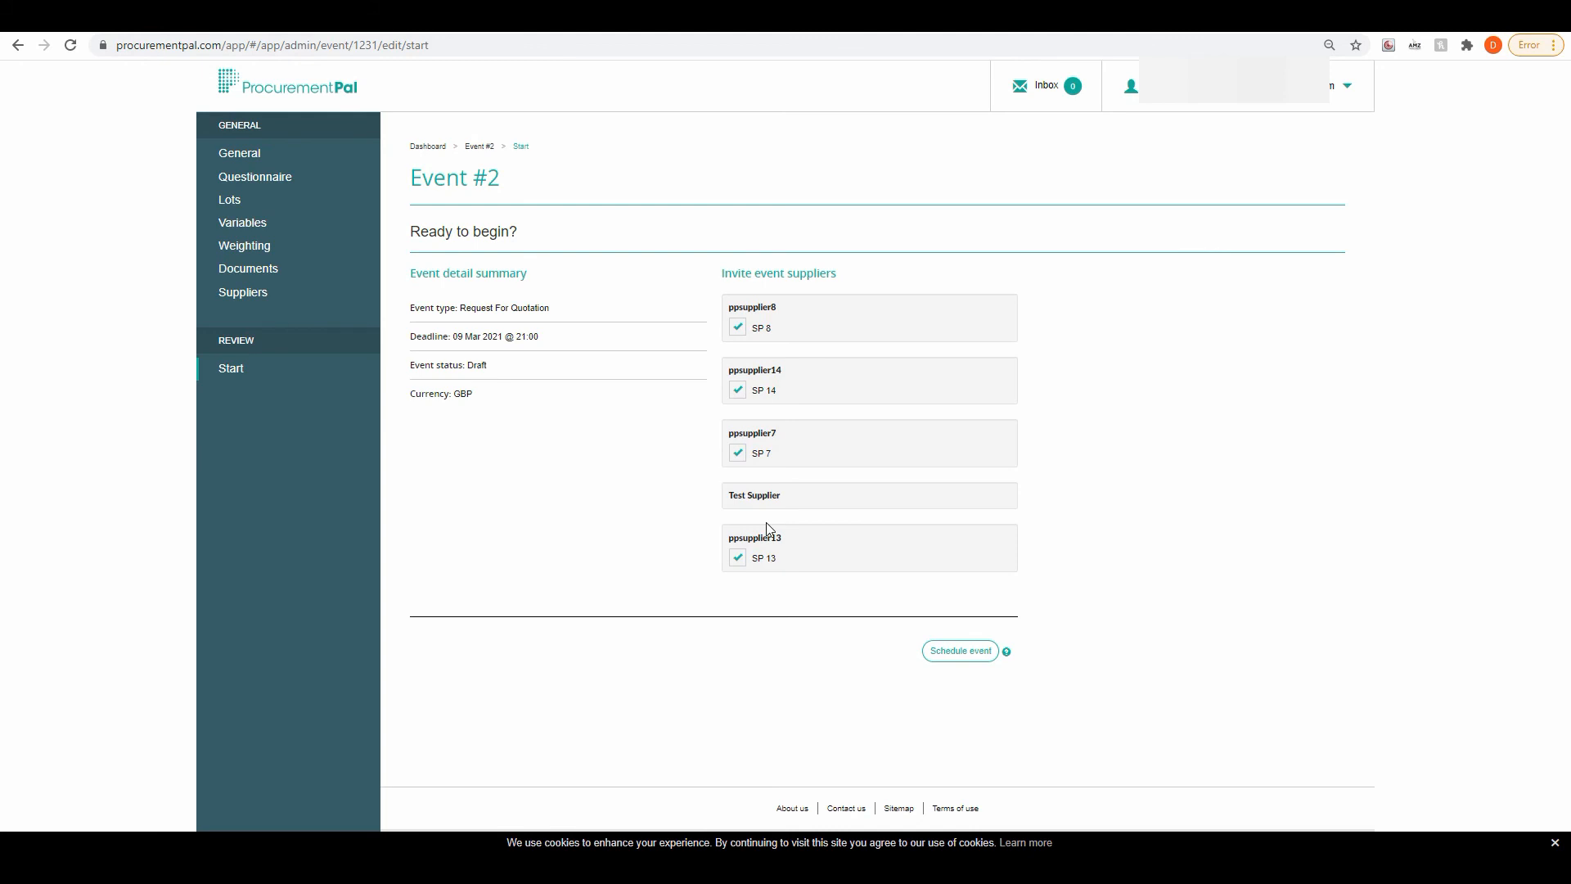
{"action": "left_click", "coordinate": [939, 660]}
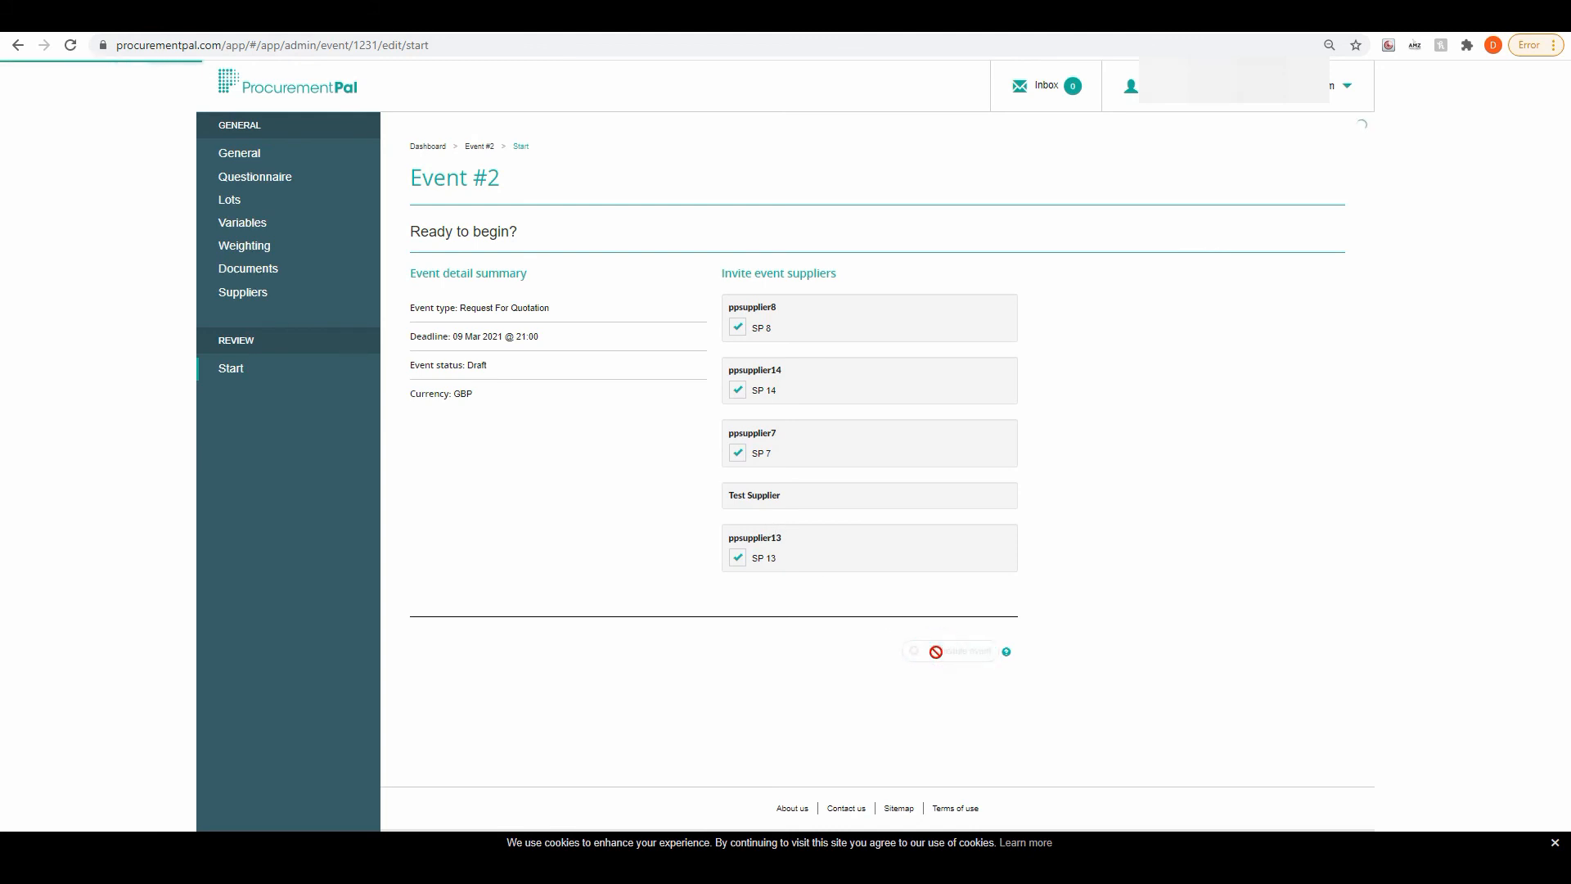